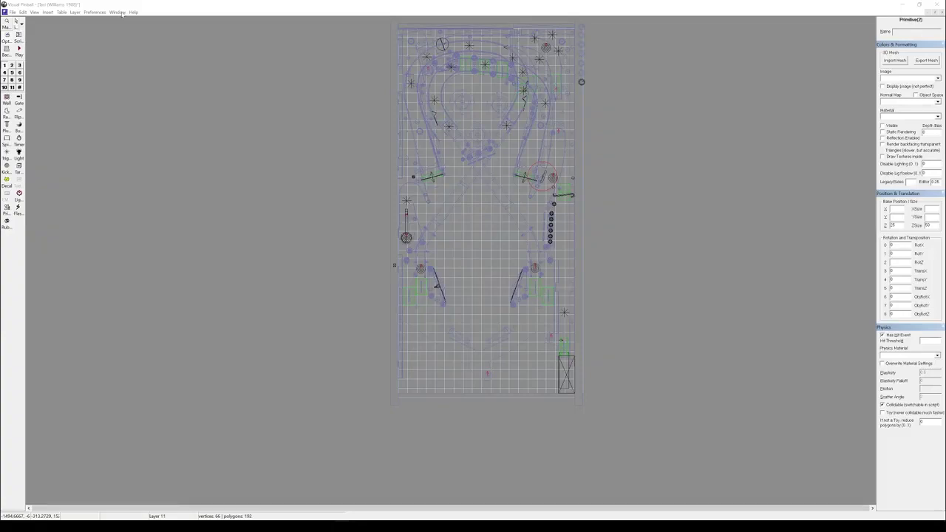
Step: Switch to the Monster Bash table and select the two round rubber primitives above the left inlane and slingshot
left_click(118, 13)
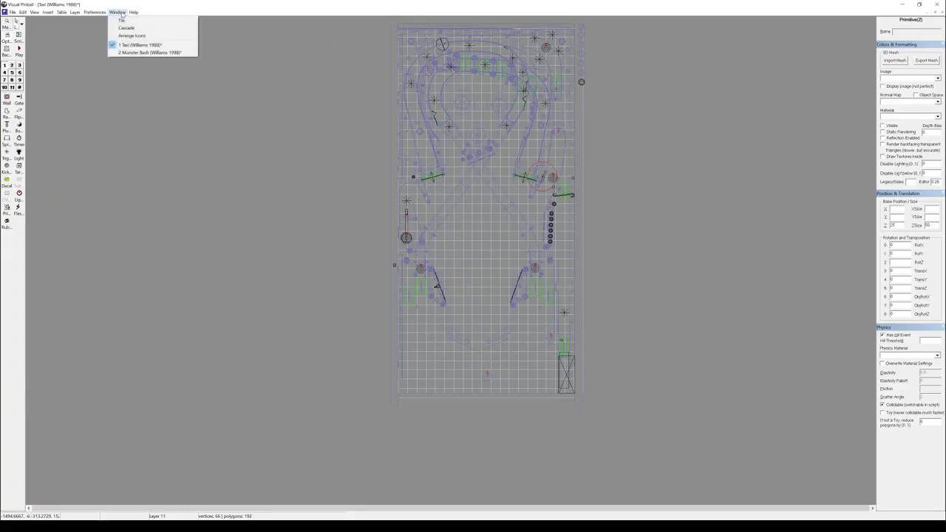
left_click(152, 52)
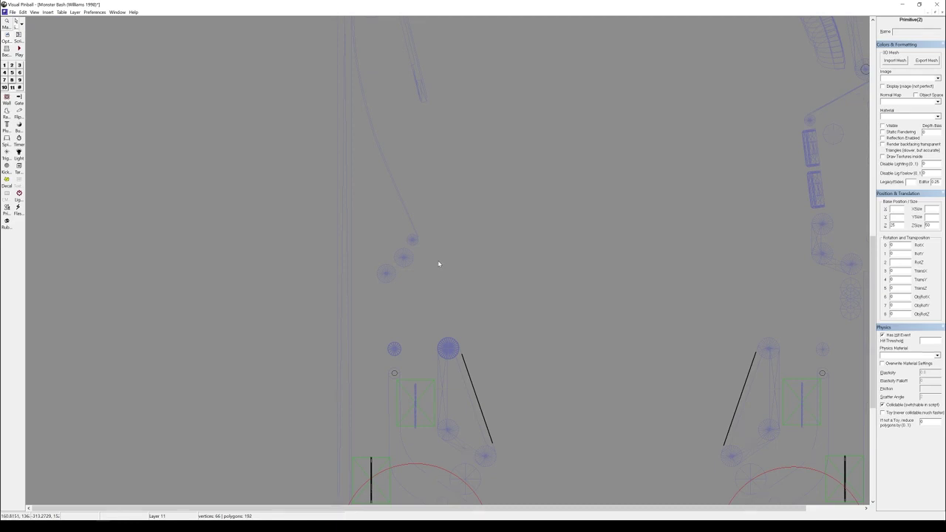
left_click(435, 348)
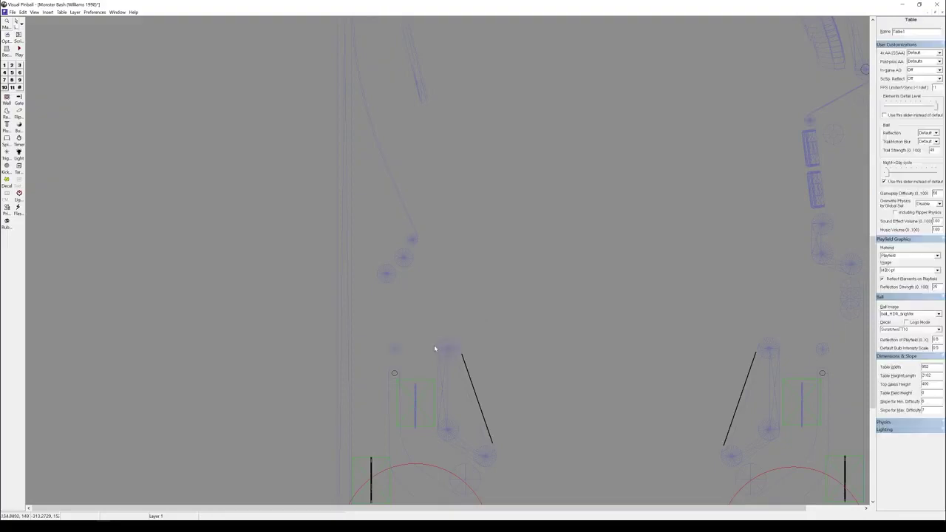
left_click(445, 343)
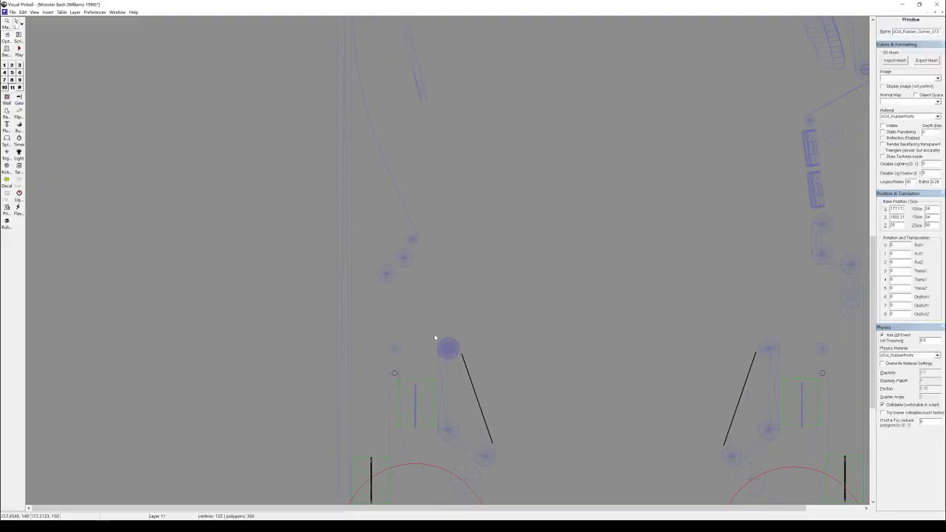
left_click(396, 348, "ctrl")
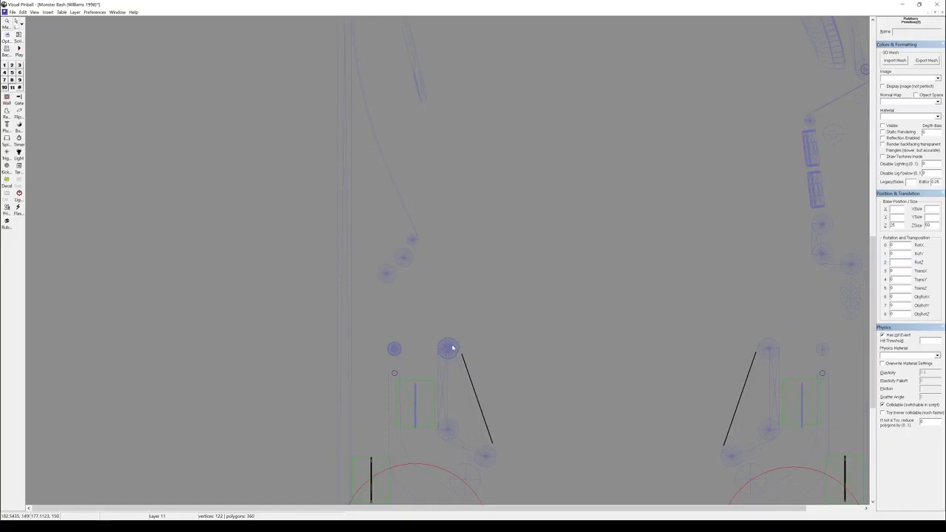
Step: Return to the Taxi table and select the slanted rubber above the left outlane to review its properties
left_click(116, 12)
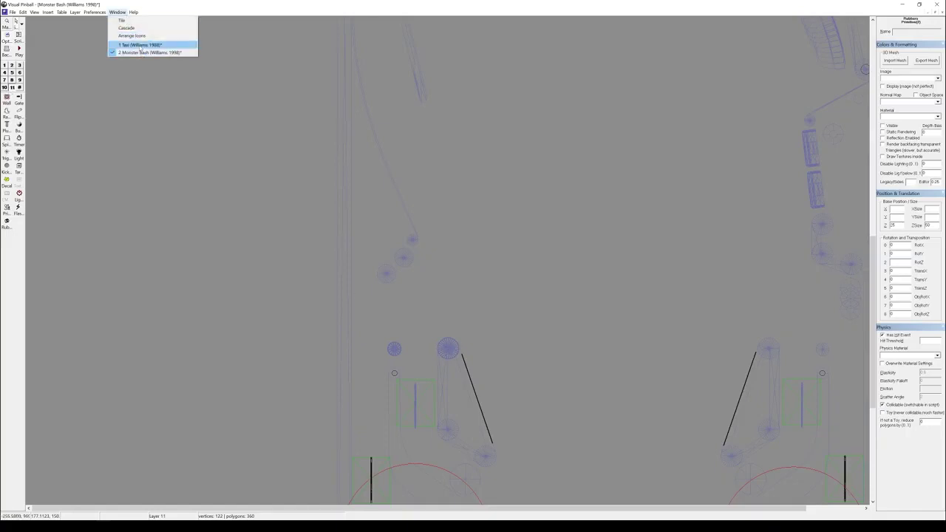
left_click(141, 46)
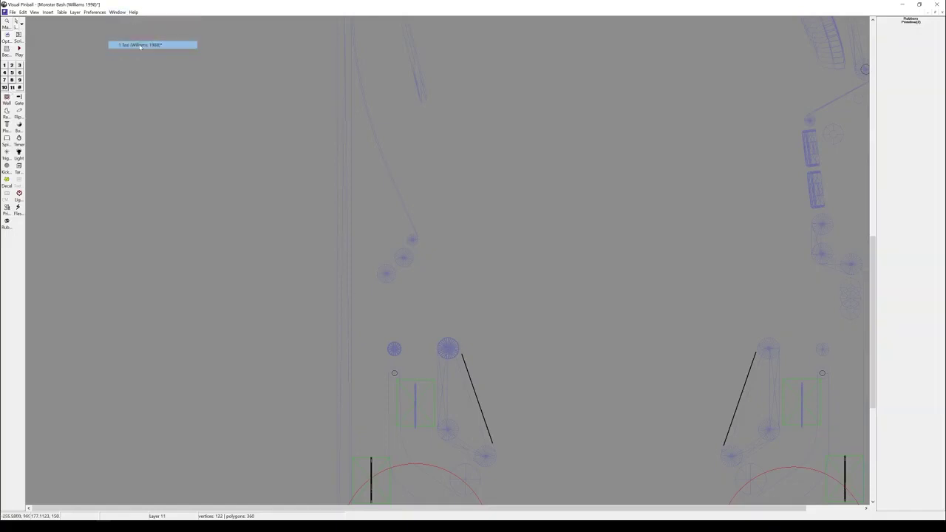
left_click(373, 302)
scroll(436, 286, "up", 4)
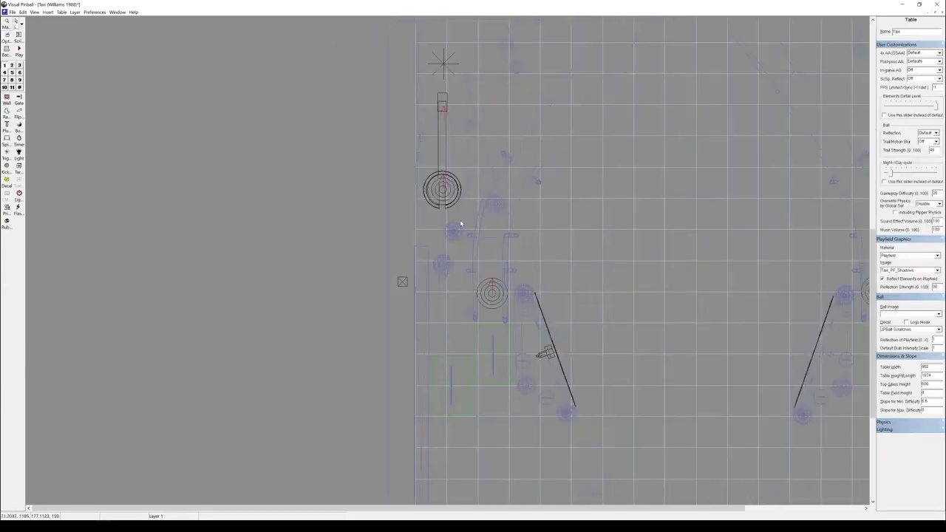
left_click(462, 220)
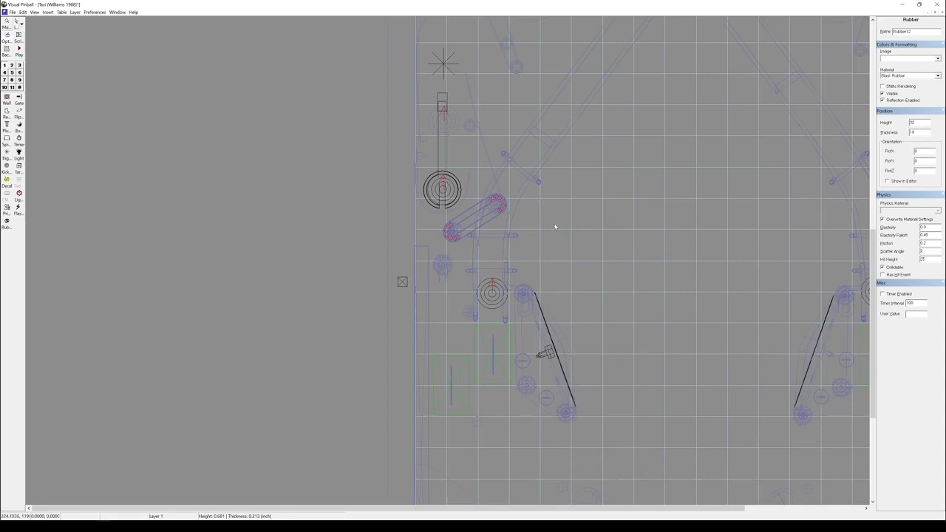
scroll(567, 223, "down", 2)
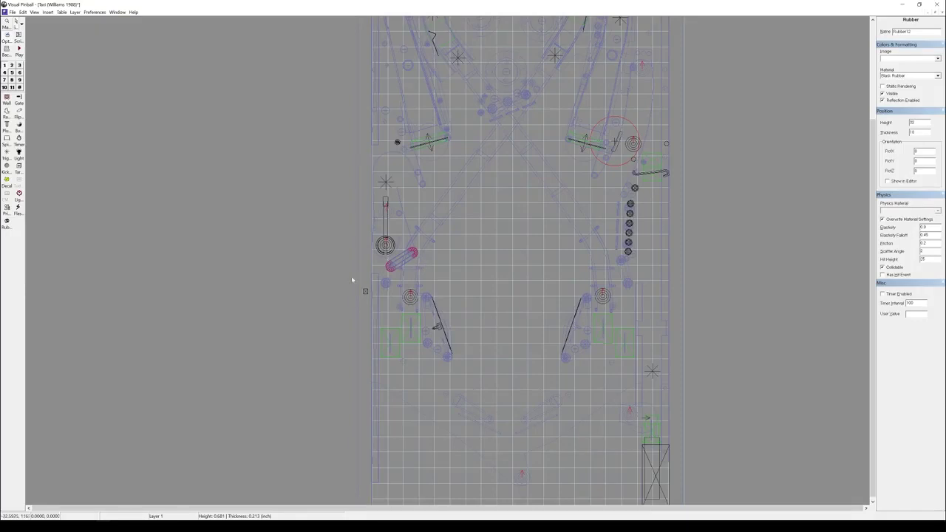
scroll(411, 260, "up", 1)
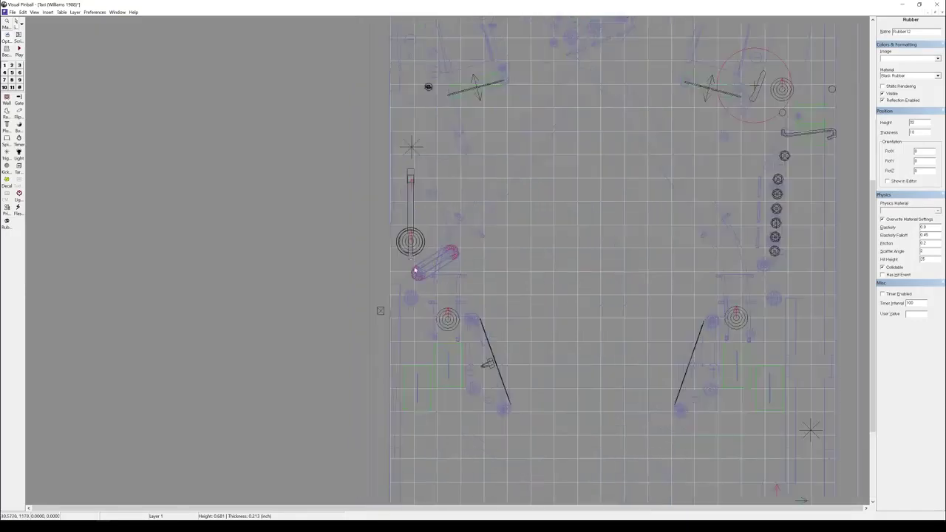
Step: Clear the selection, show layer 11 to view its primitives beside the table, and hide that layer again
left_click(321, 311)
left_click(13, 88)
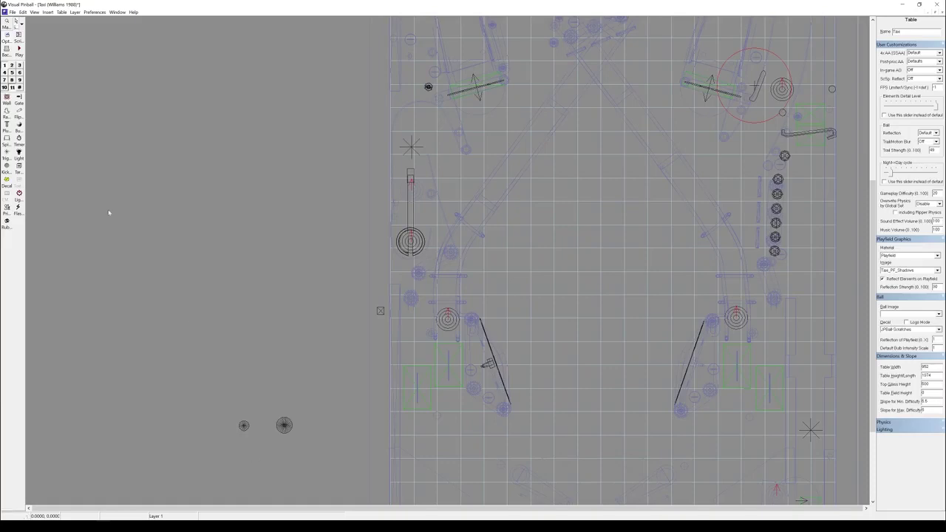
left_click(12, 87)
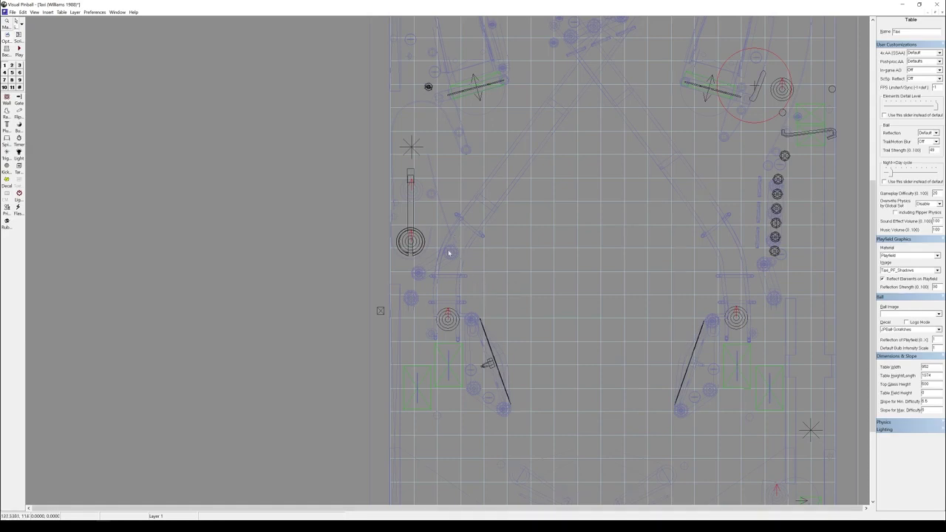
Step: Unlock the slanted rubber above the left outlane and nudge it slightly
left_click(426, 266)
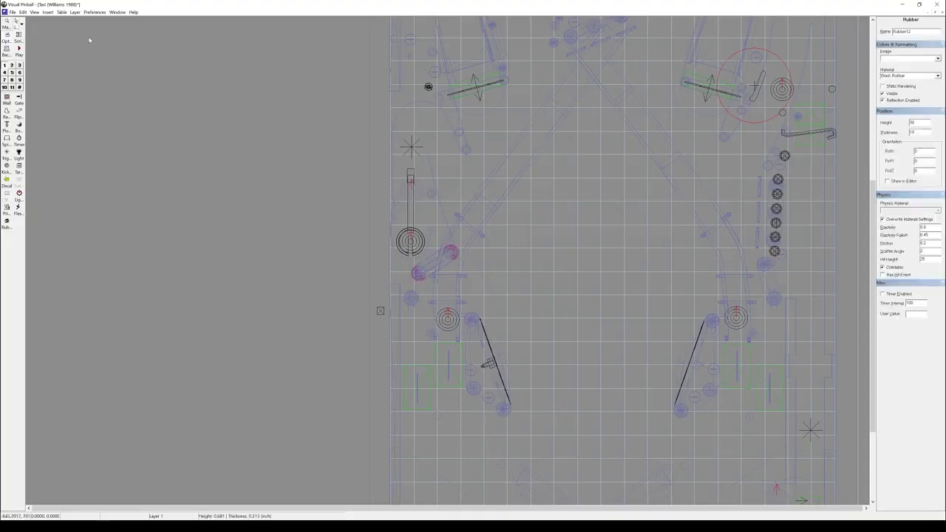
left_click(24, 12)
left_click(30, 31)
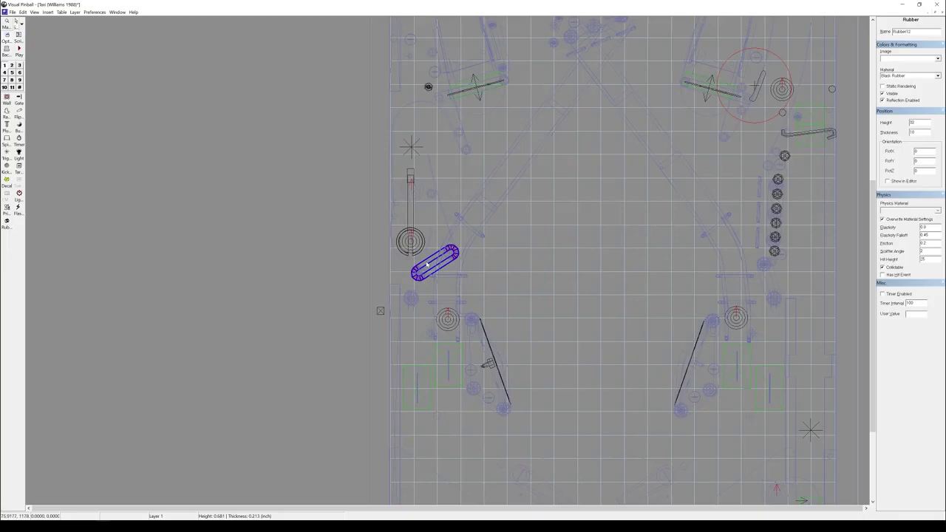
mouse_move(427, 264)
left_mouse_down()
mouse_move(434, 282)
mouse_move(425, 265)
left_mouse_up()
Step: Lock the slanted rubber again and try to delete it
left_click(23, 12)
left_click(37, 27)
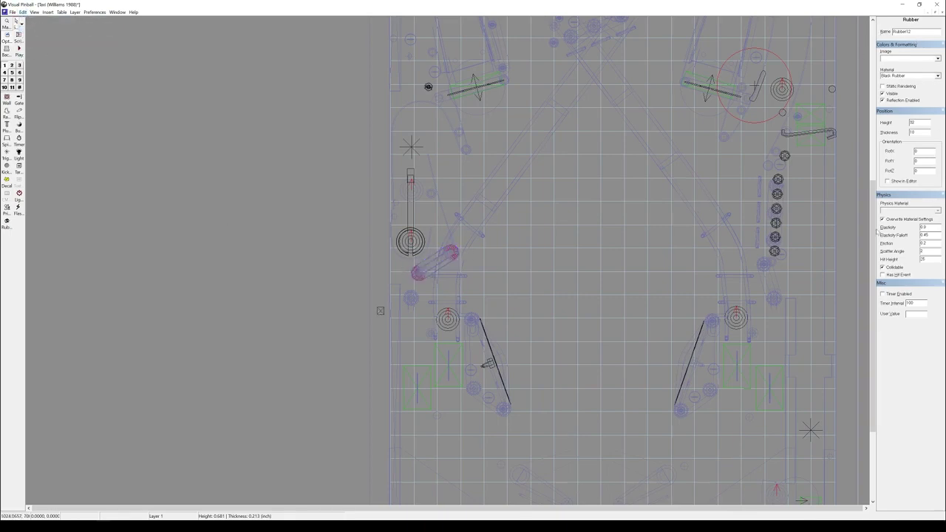
key("Delete")
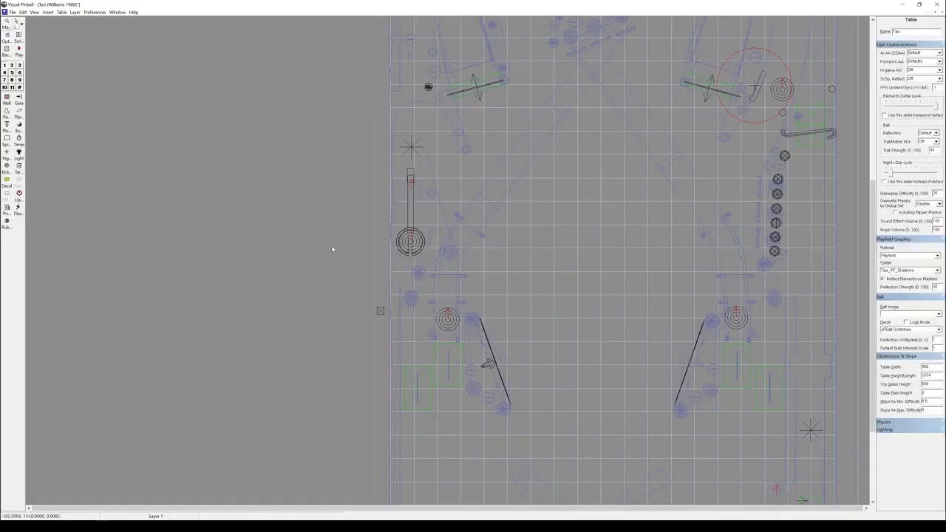
Step: Enable grouping elements together for the aPlastics collection in the Collection Manager
left_click(61, 12)
left_click(88, 82)
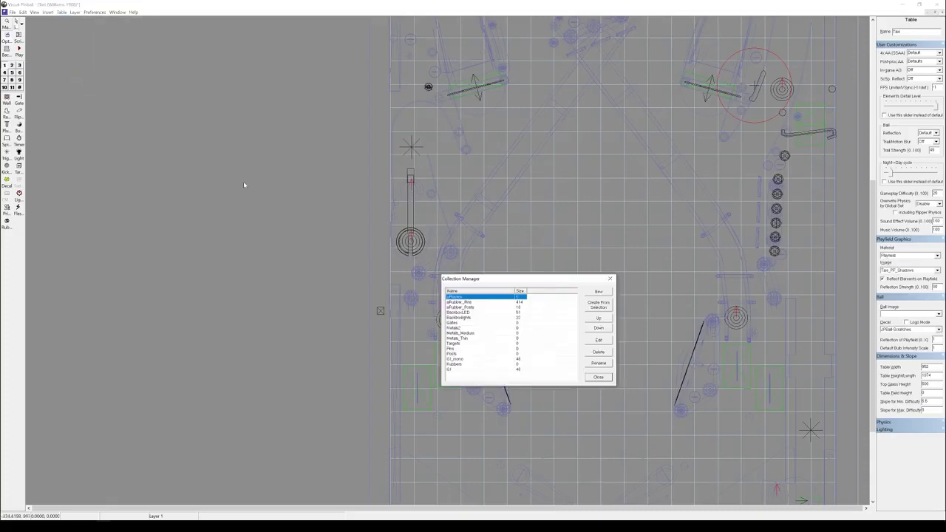
left_click_drag(505, 280, 252, 201)
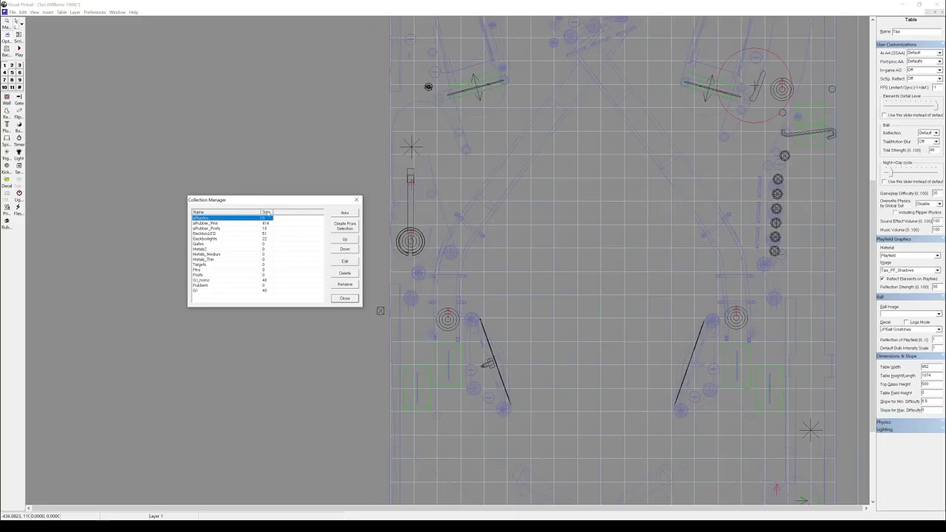
left_click(201, 219)
left_click(346, 263)
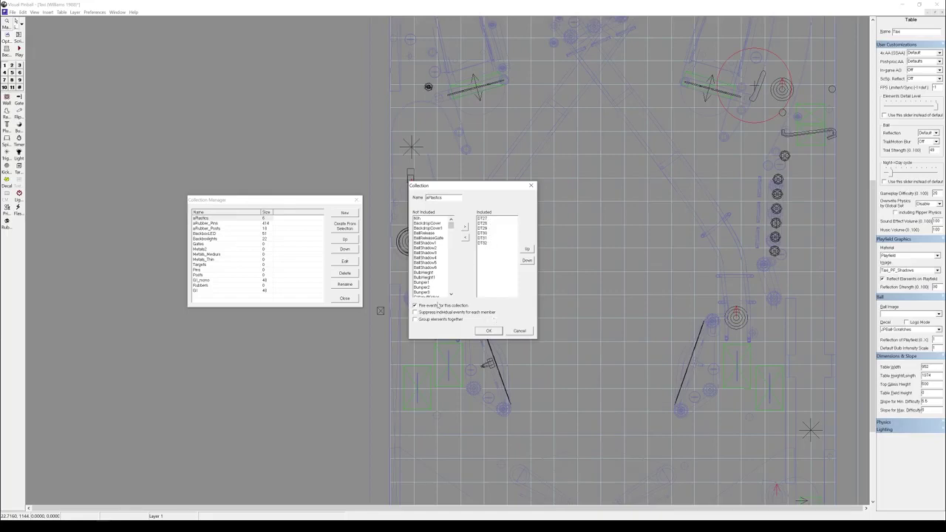
left_click(425, 306)
left_click(489, 331)
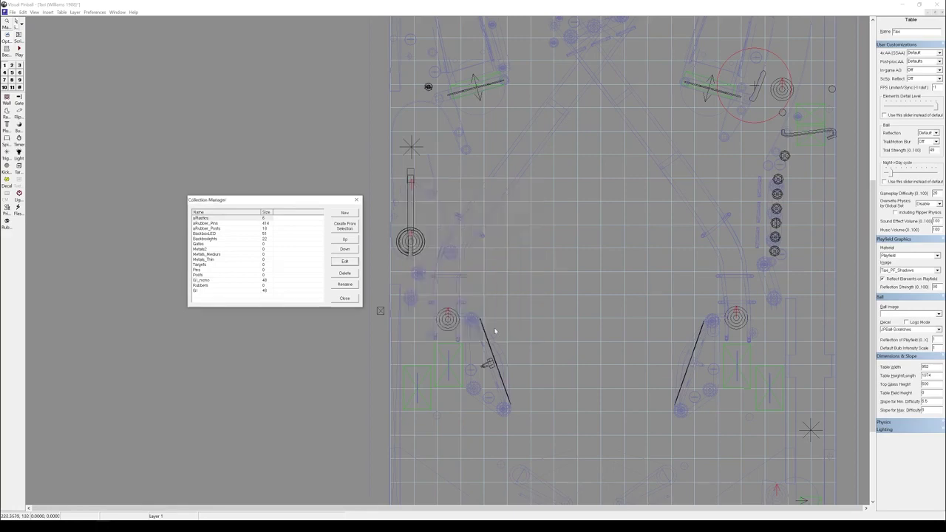
Step: Select the grouped aPlastics drop targets and unlock them
left_click(759, 192)
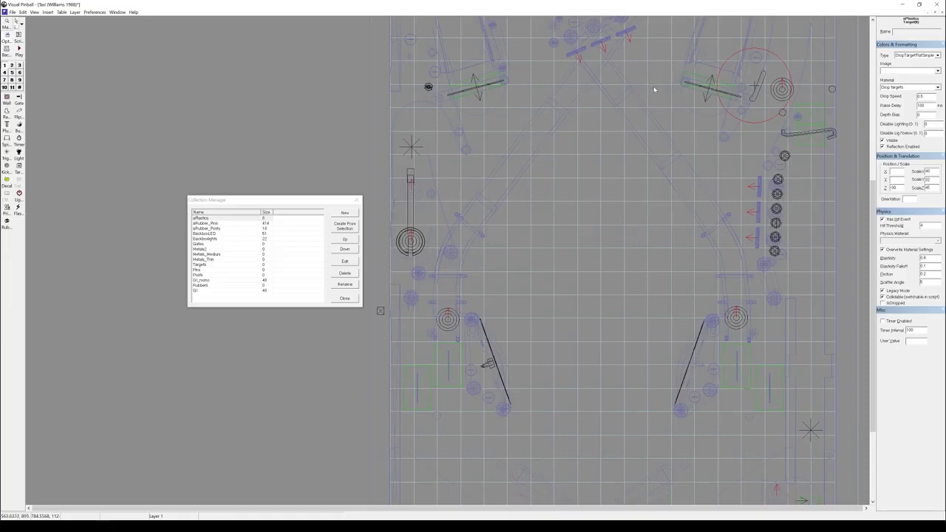
right_click(761, 185)
left_click(805, 309)
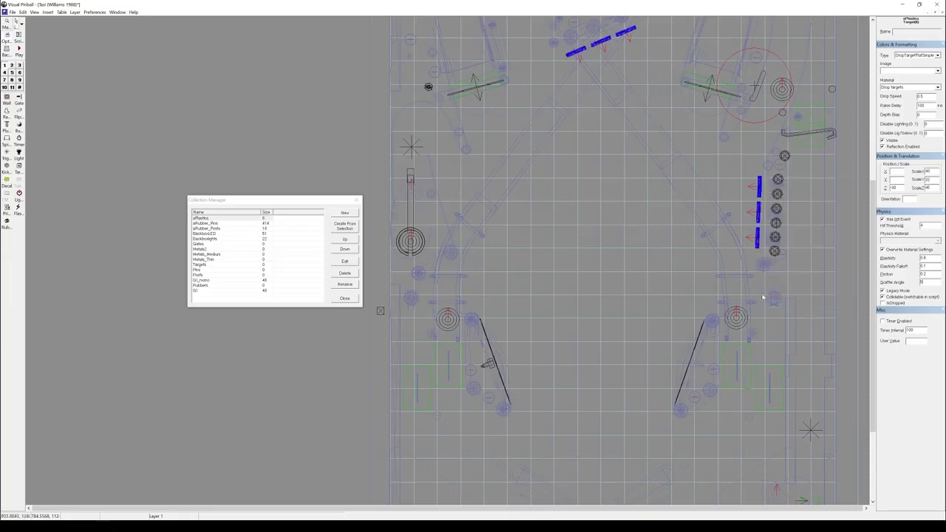
Step: Move the whole group of drop targets down and to the right, and undo the move
left_click(680, 285)
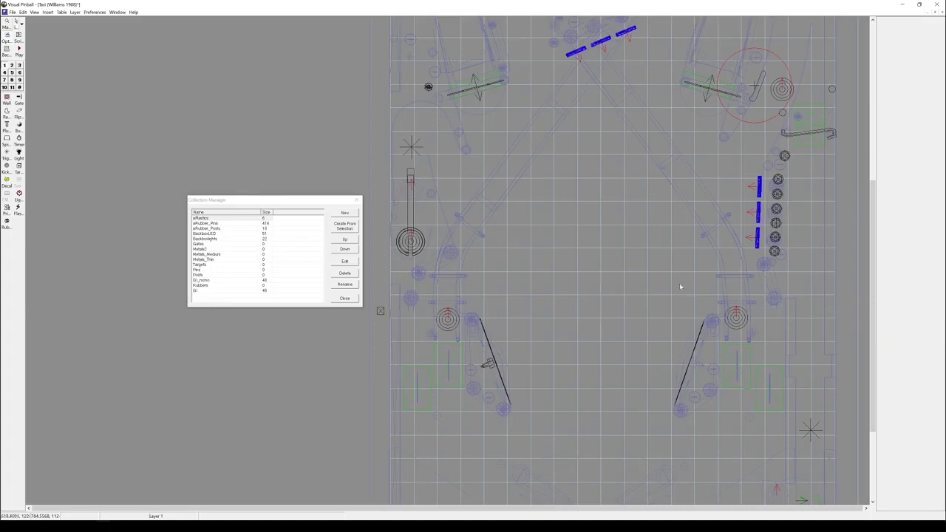
left_click(761, 246)
left_click_drag(755, 249, 810, 278)
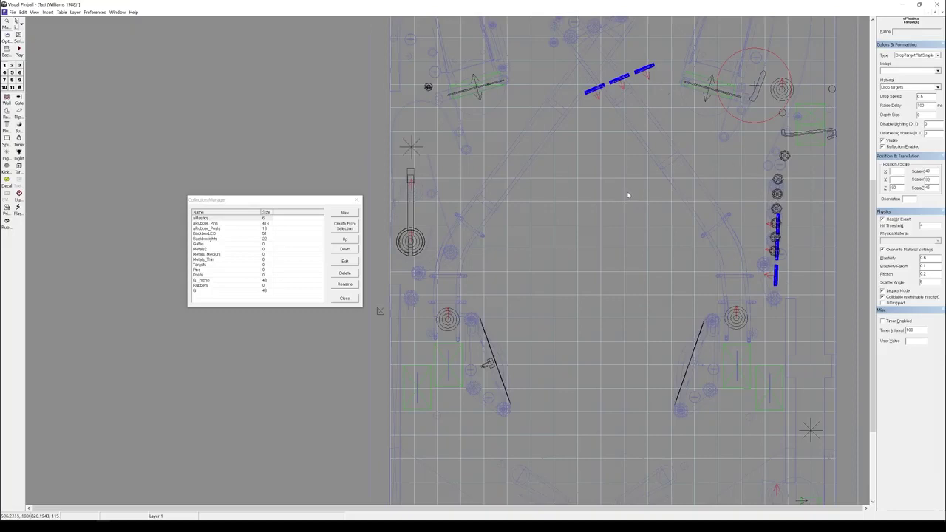
key("ctrl+z")
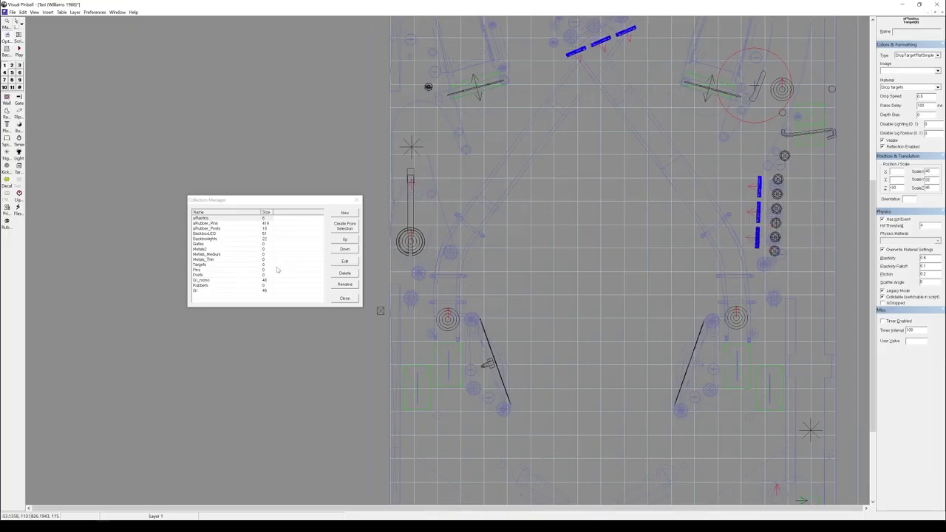
Step: Check the grouping option of the aPlastics collection and clear the drop target selection
left_click(345, 260)
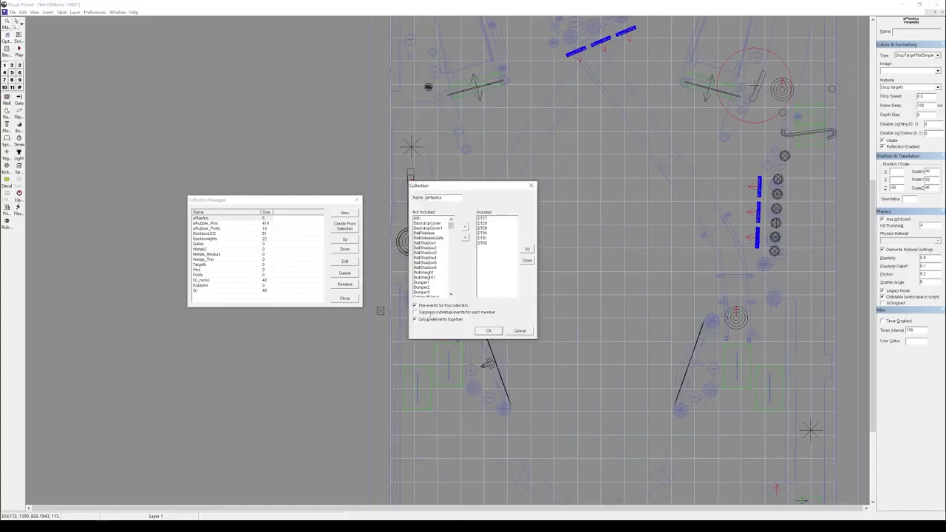
left_click(489, 330)
left_click(739, 244)
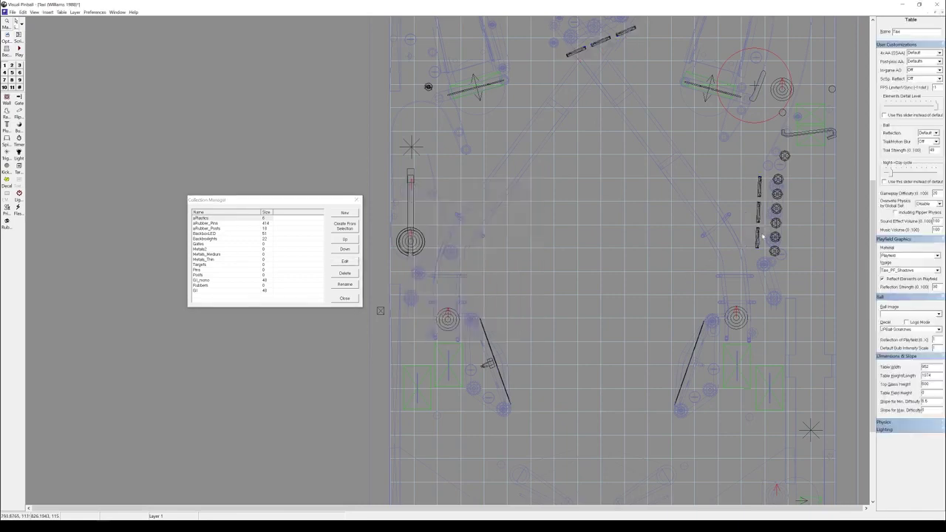
Step: Select only the lowest drop target of the right-hand bank and nudge it slightly down and left
left_click(757, 237)
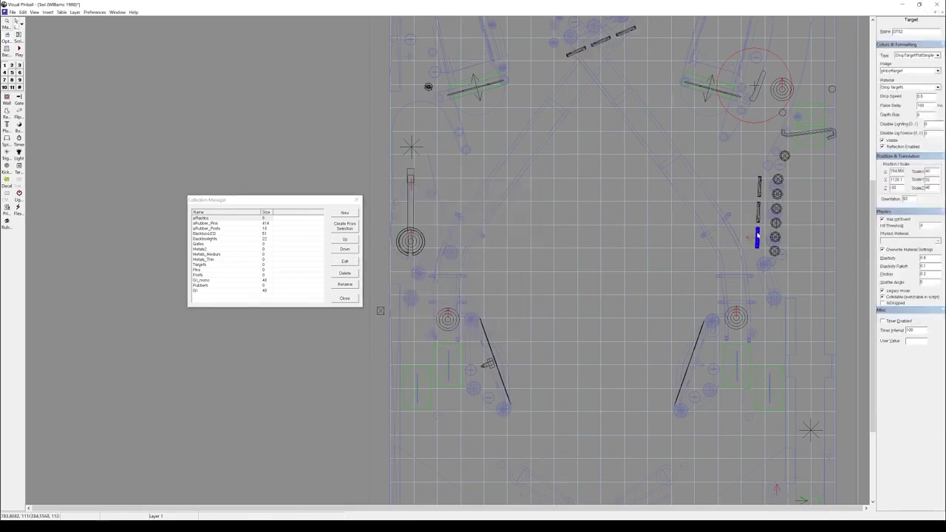
left_click_drag(734, 255, 751, 238)
left_click(752, 238)
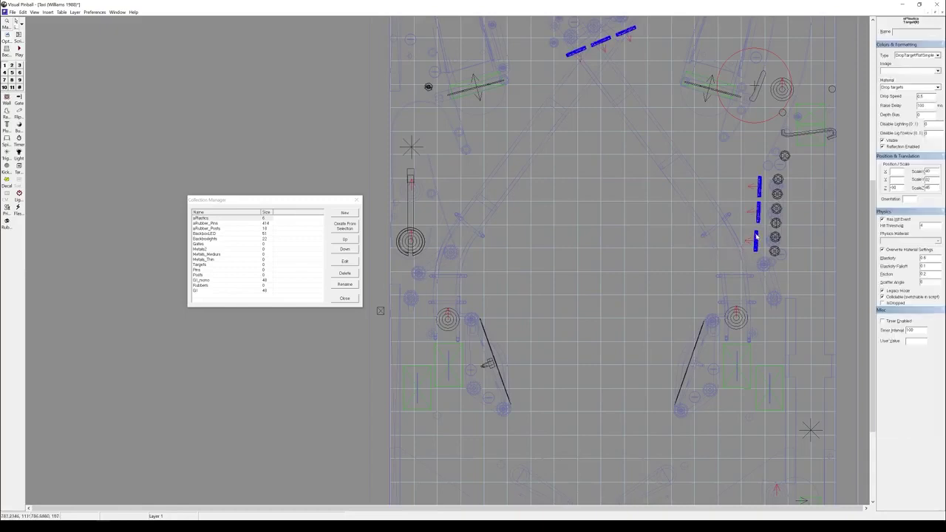
left_click_drag(756, 239, 753, 244)
Step: Turn off visibility for the two upper drop targets of the right-hand bank and clear the selection
left_click_drag(749, 179, 768, 222)
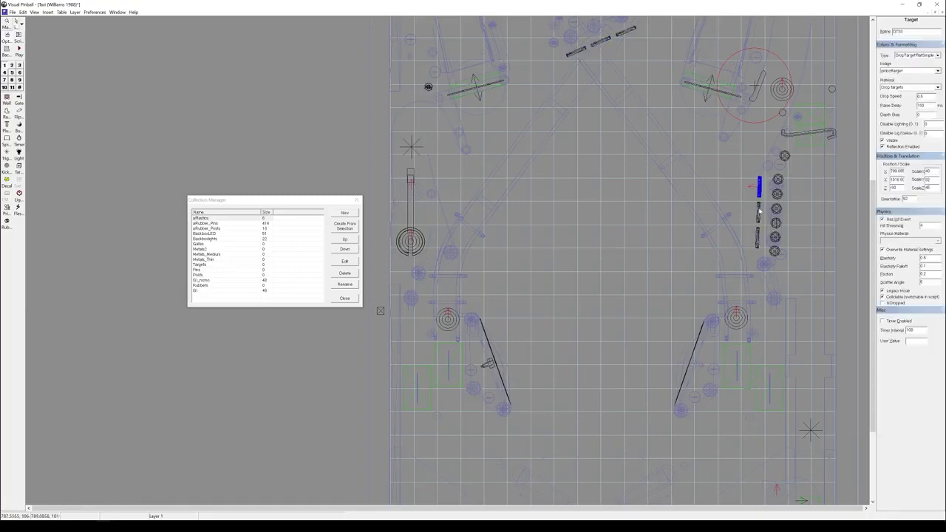
left_click(882, 140)
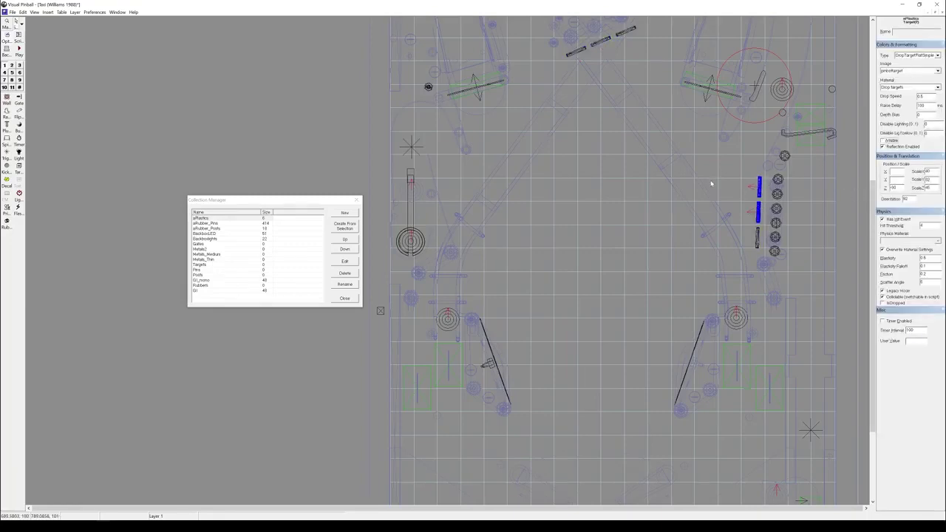
left_click(592, 50)
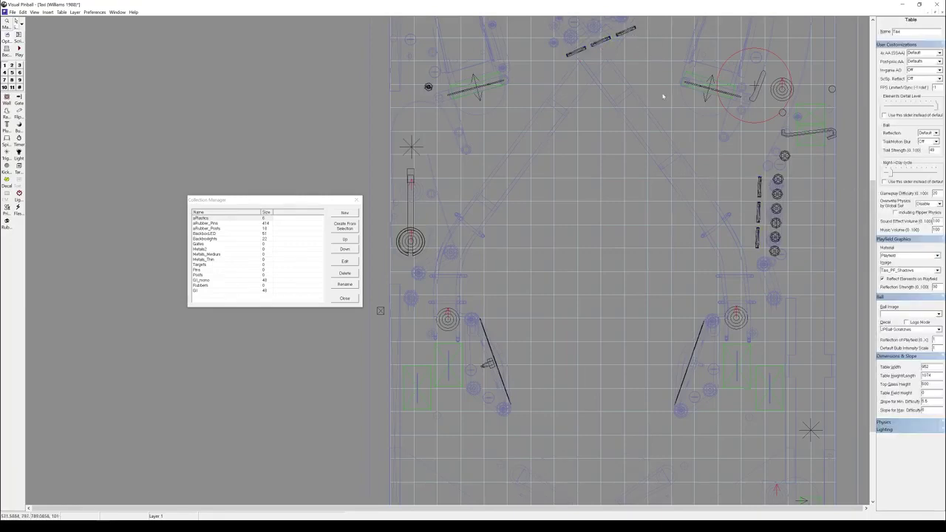
Step: Make the whole group of six aPlastics drop targets visible and lock it
left_click(758, 237)
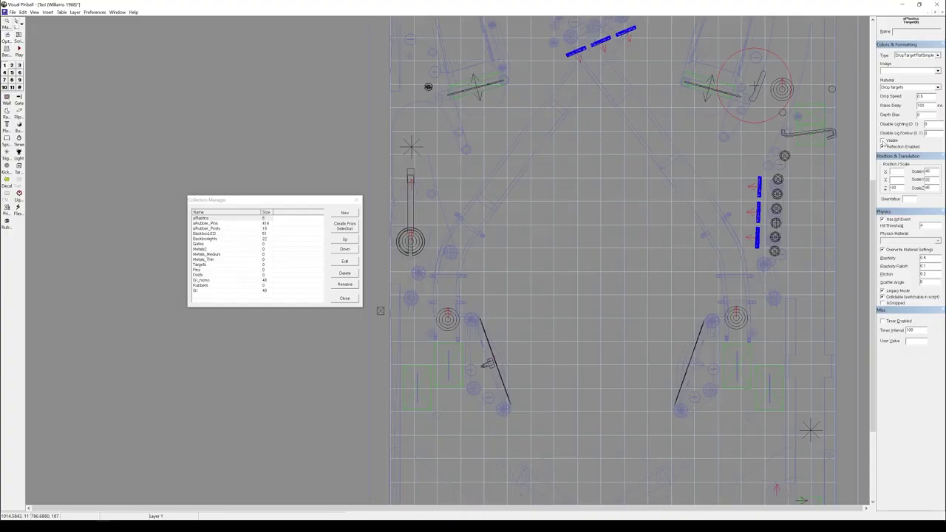
left_click(882, 140)
left_click(23, 12)
left_click(52, 30)
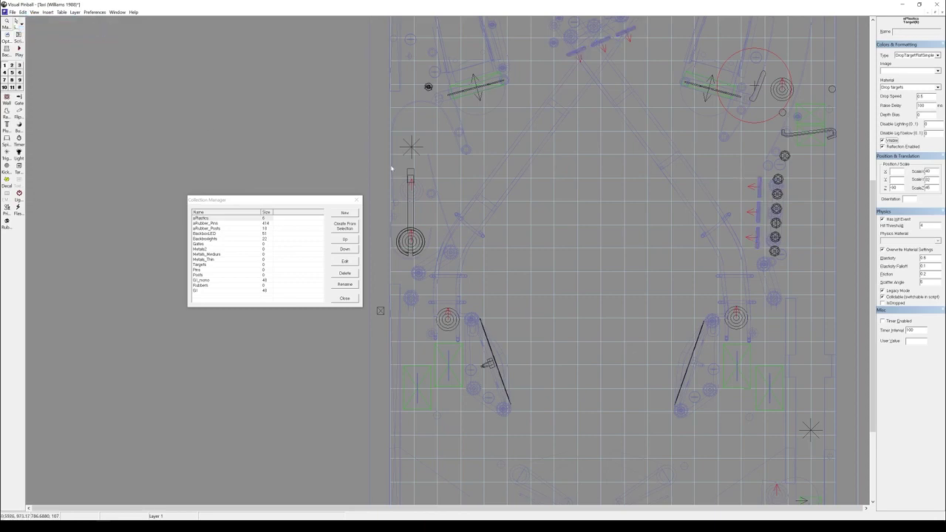
Step: Clear the current selection, bring up the Search/Select Element list and sort it by element type
left_click_drag(313, 201, 306, 114)
left_click(358, 283)
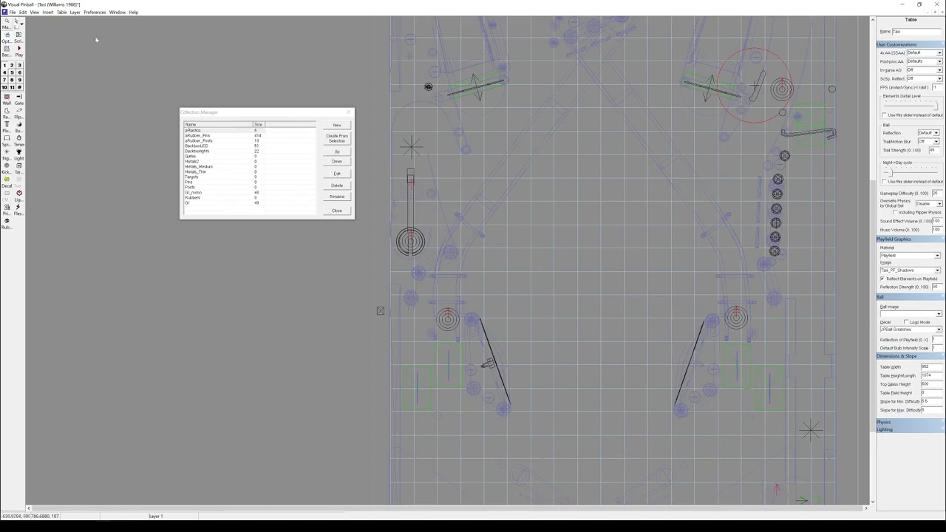
left_click(46, 12)
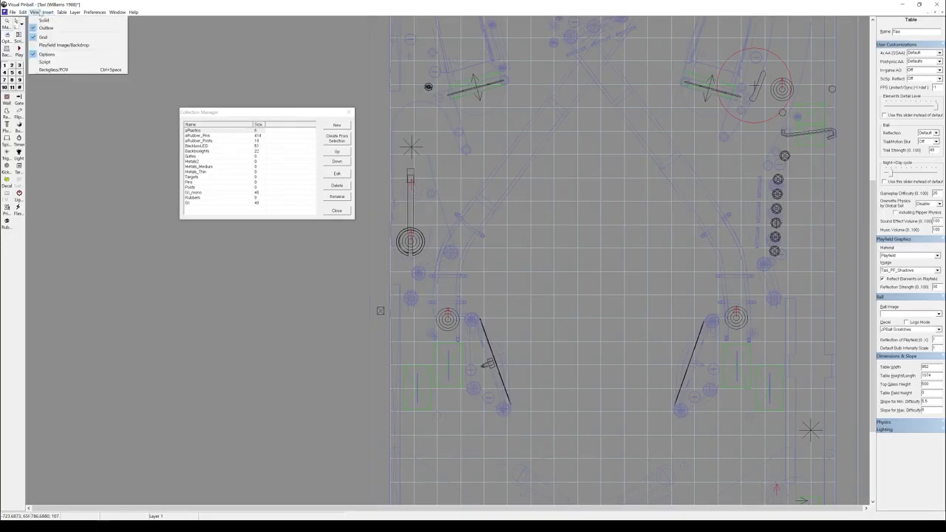
mouse_move(23, 12)
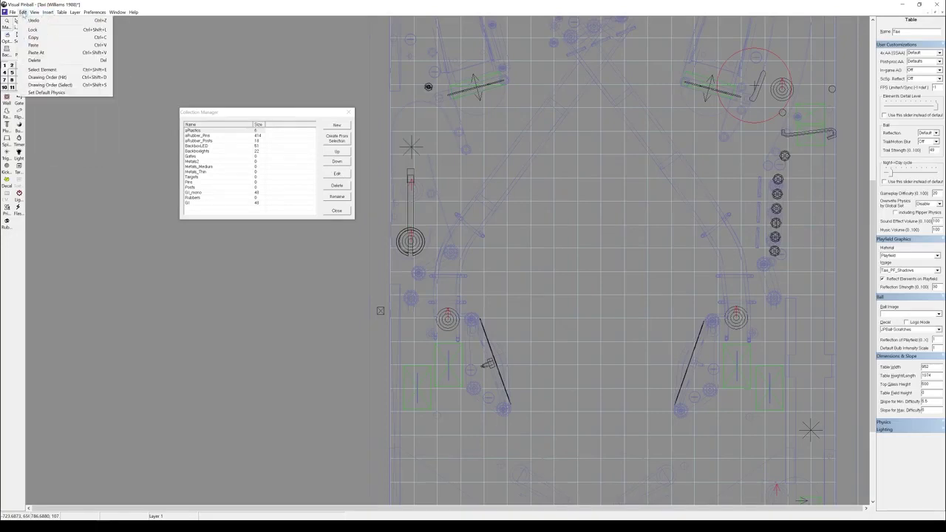
left_click(52, 70)
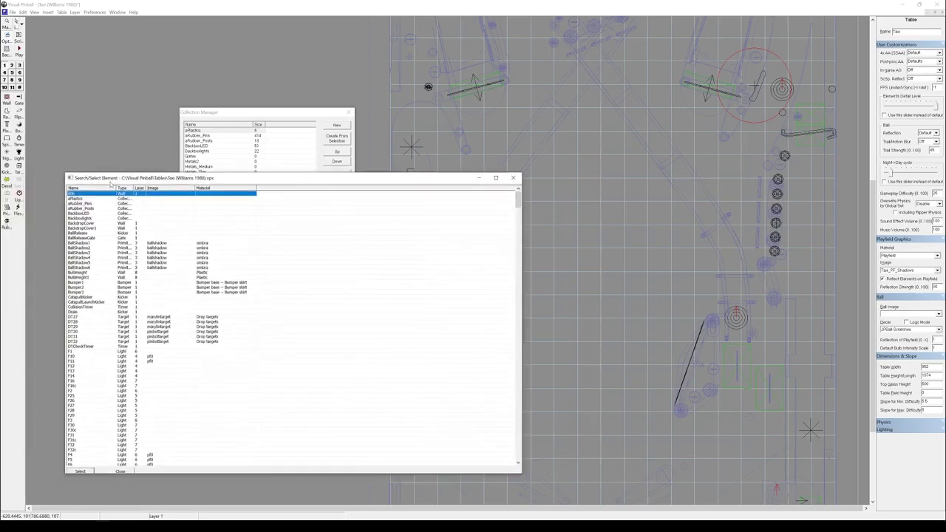
left_click(122, 187)
Step: Select every rubber element in the list, from LSling through Rubber9, and apply that selection to the table
scroll(157, 381, "down", 5)
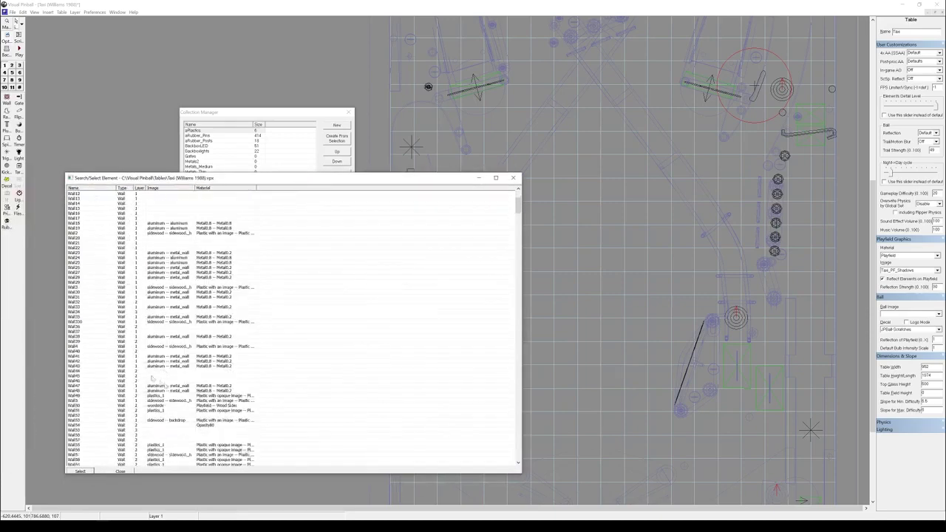
scroll(150, 378, "down", 20)
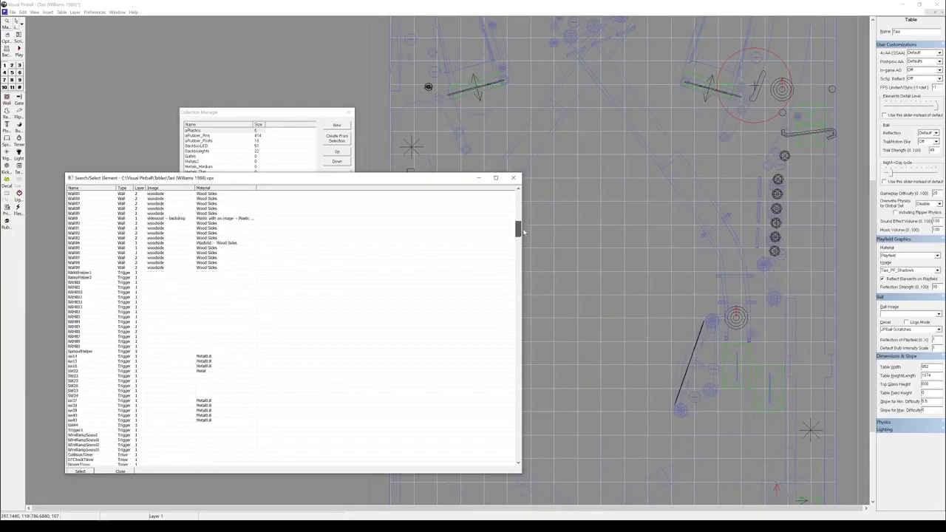
scroll(522, 233, "down", 15)
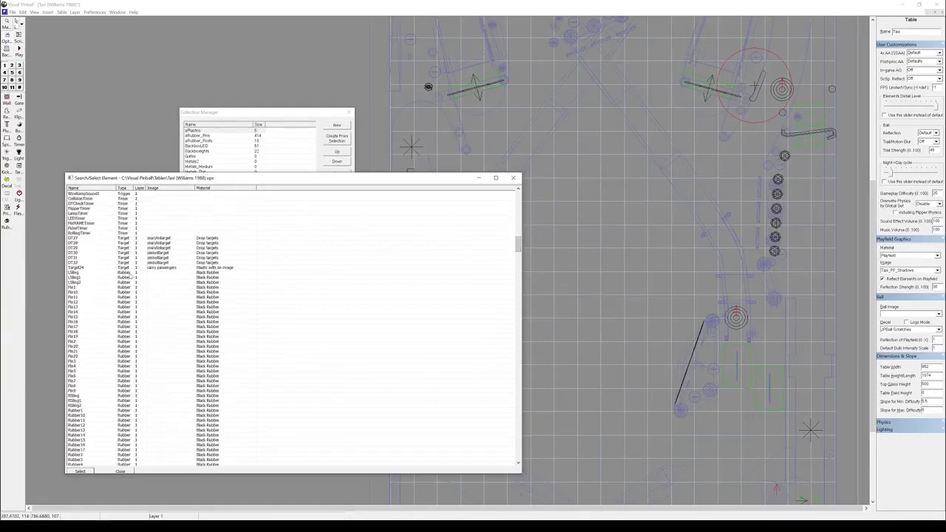
left_click(127, 274)
scroll(127, 275, "down", 5)
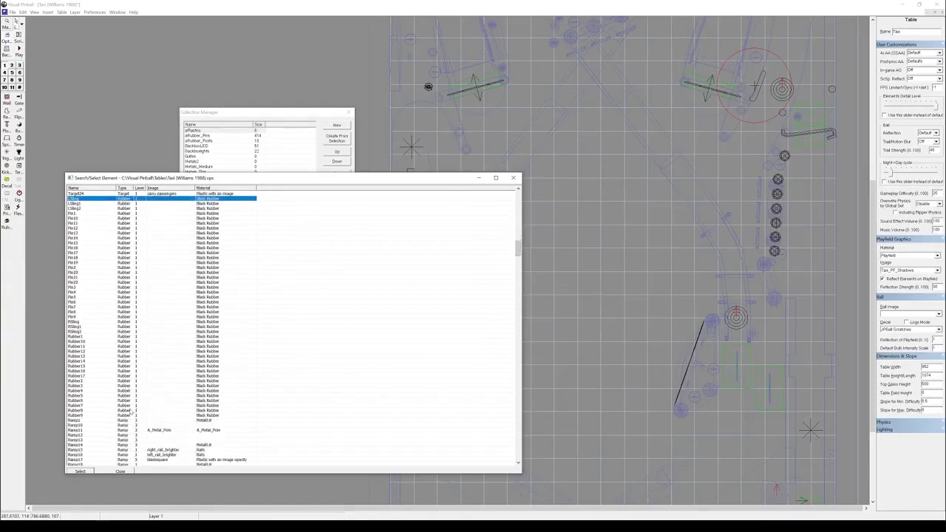
left_click(126, 420, "shift")
left_click(125, 420, "ctrl")
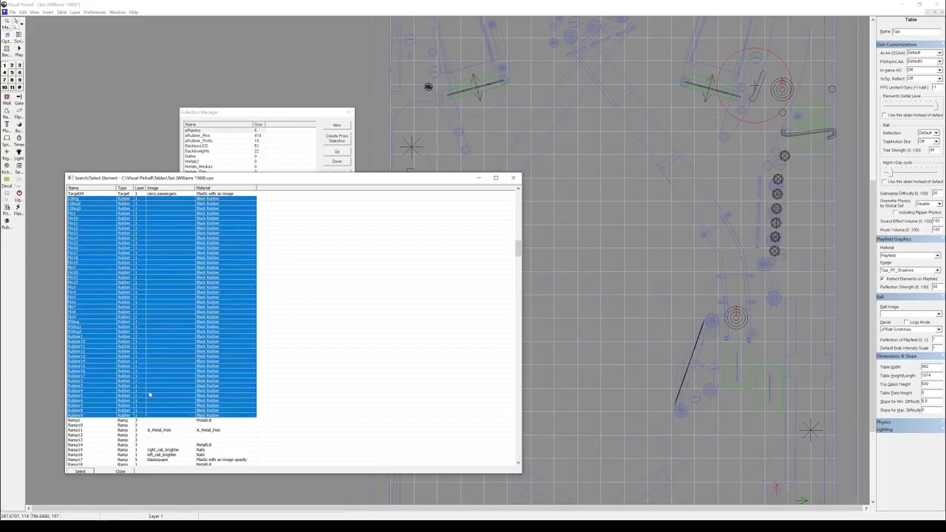
left_click(80, 472)
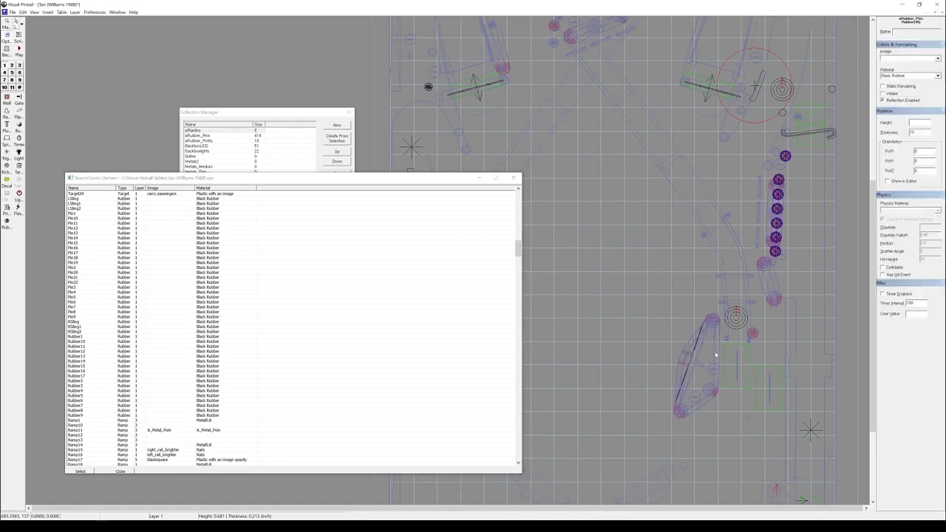
right_click(716, 355)
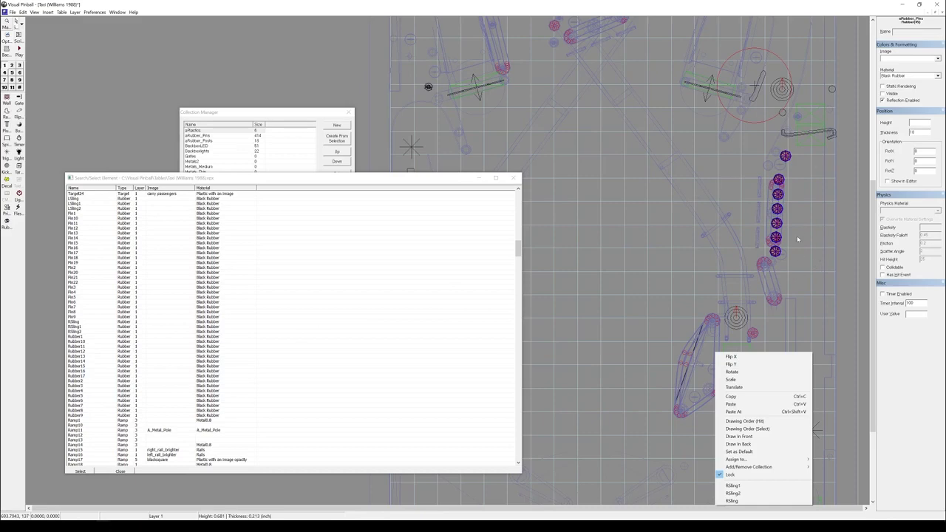
left_click(810, 147)
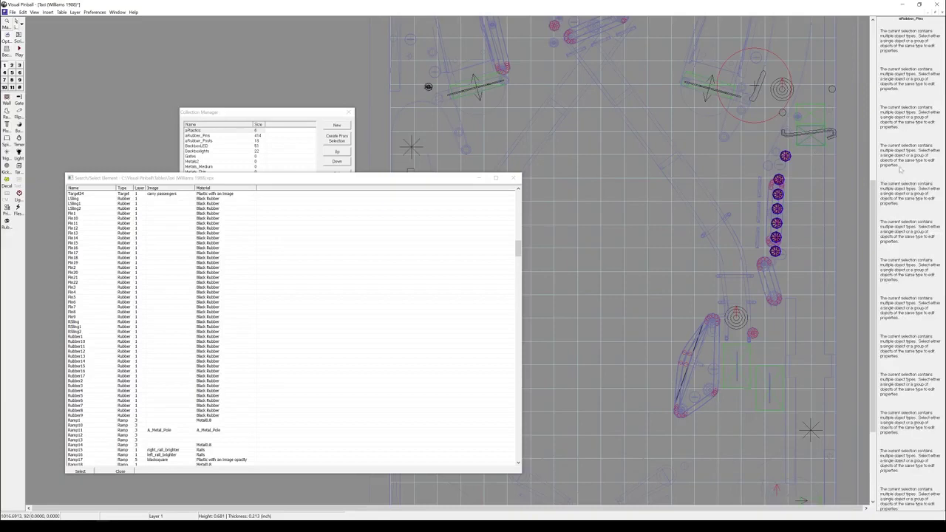
left_click(810, 146)
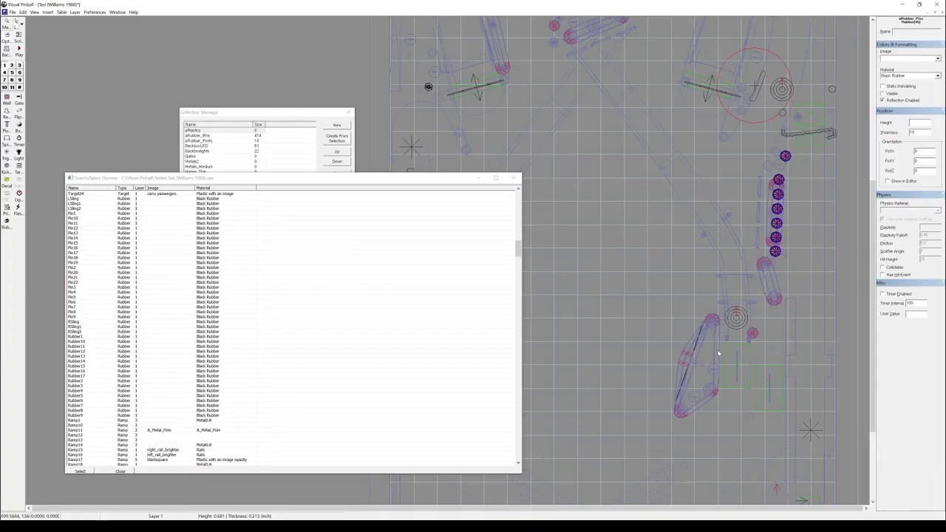
Step: Assign the selected rubbers to Layer10 and close the Search/Select Element list
right_click(718, 352)
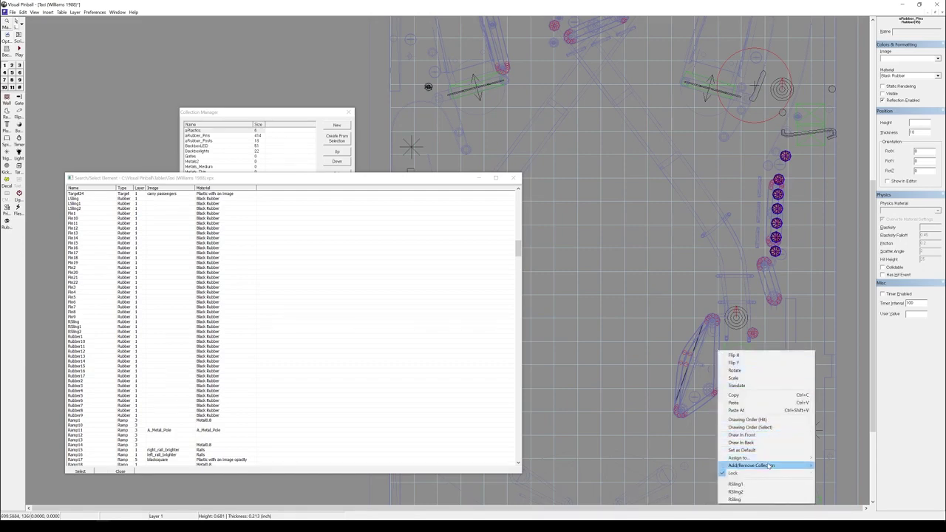
mouse_move(772, 461)
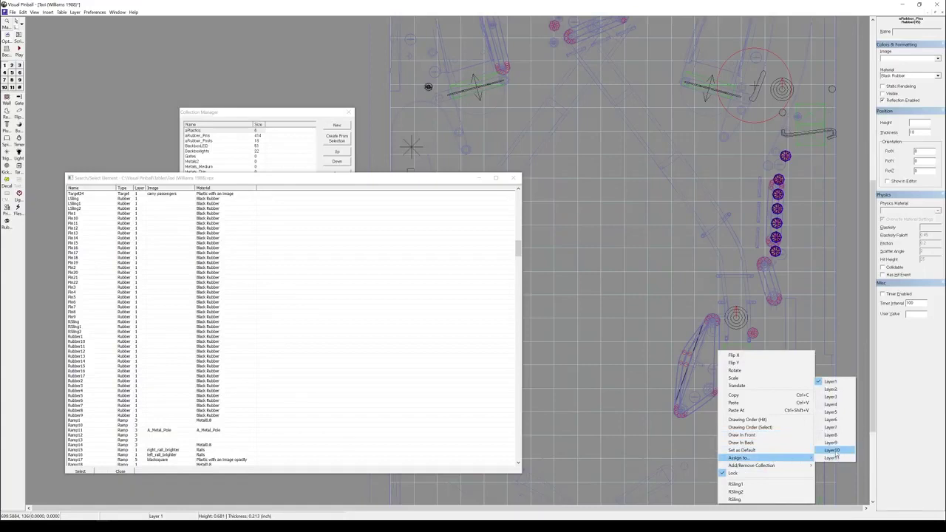
left_click(831, 451)
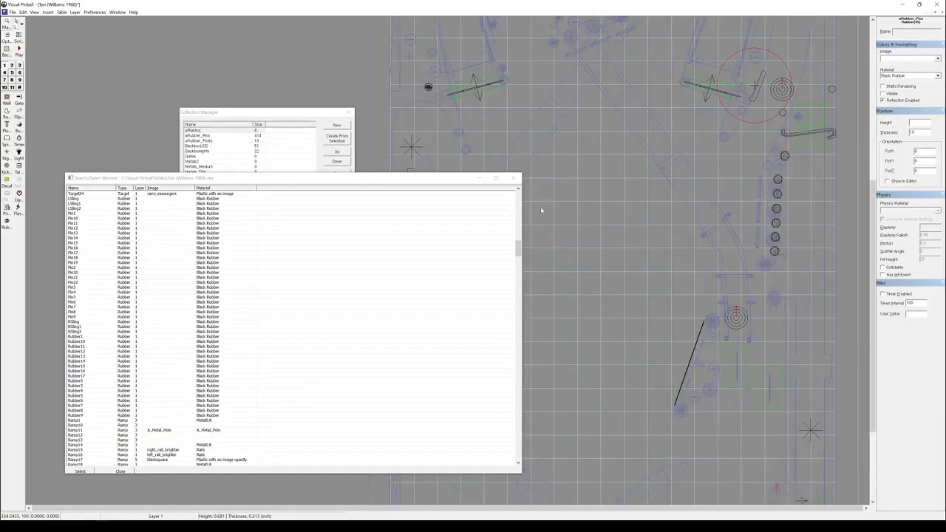
left_click(513, 178)
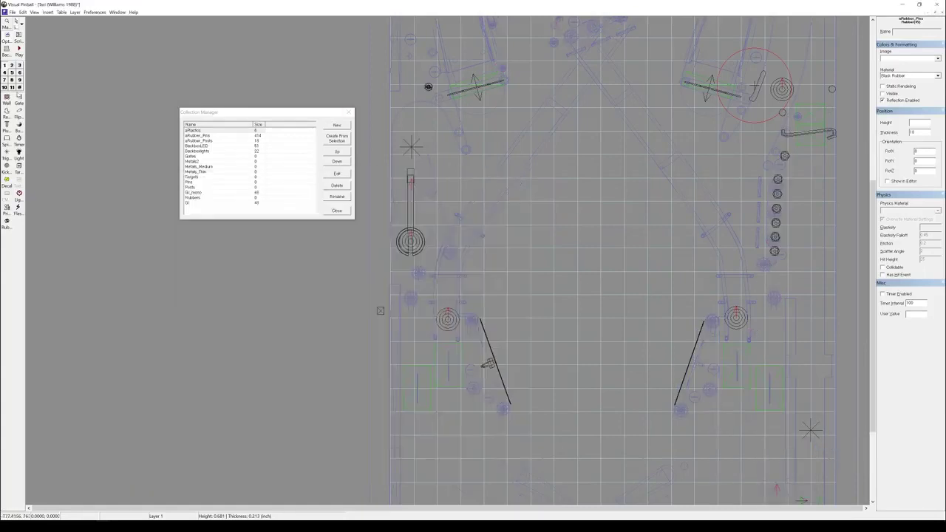
Step: Show only layer 10, toggle the Collidable option of the selected rubbers and clear the selection
left_click(12, 87)
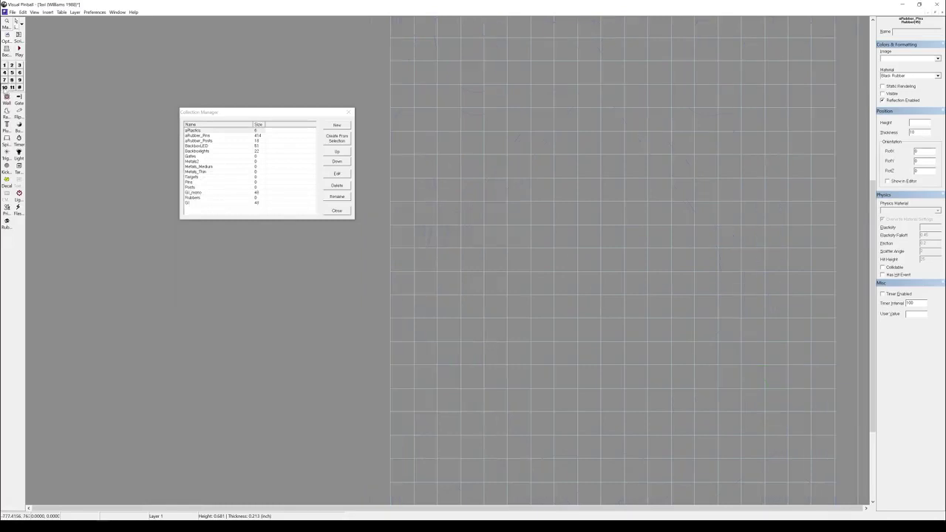
left_click(4, 87)
scroll(485, 236, "down", 3)
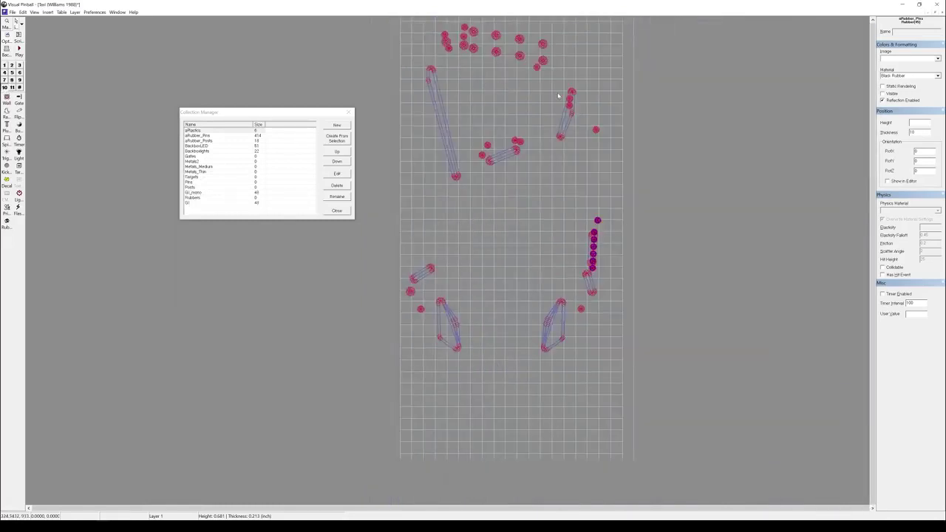
scroll(840, 110, "up", 2)
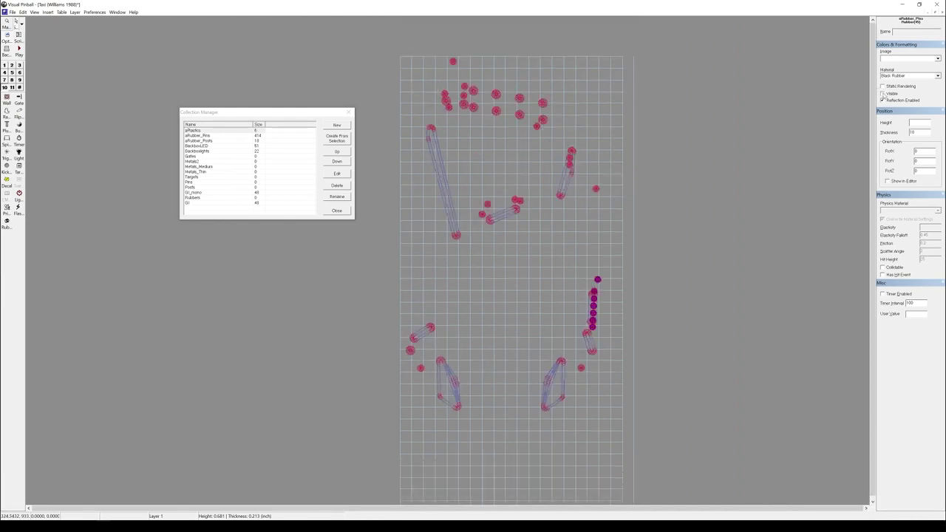
left_click(892, 269)
left_click(656, 274)
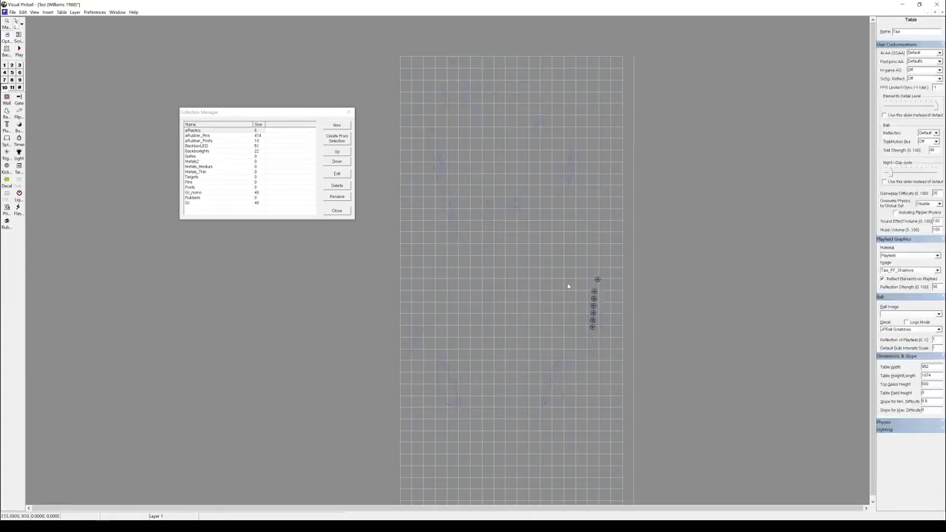
Step: Show layer 11 as well and move the larger rubber corner primitive onto the left-hand rubber's upper end, about X 128, Y 1160
left_click(16, 87)
left_click(337, 211)
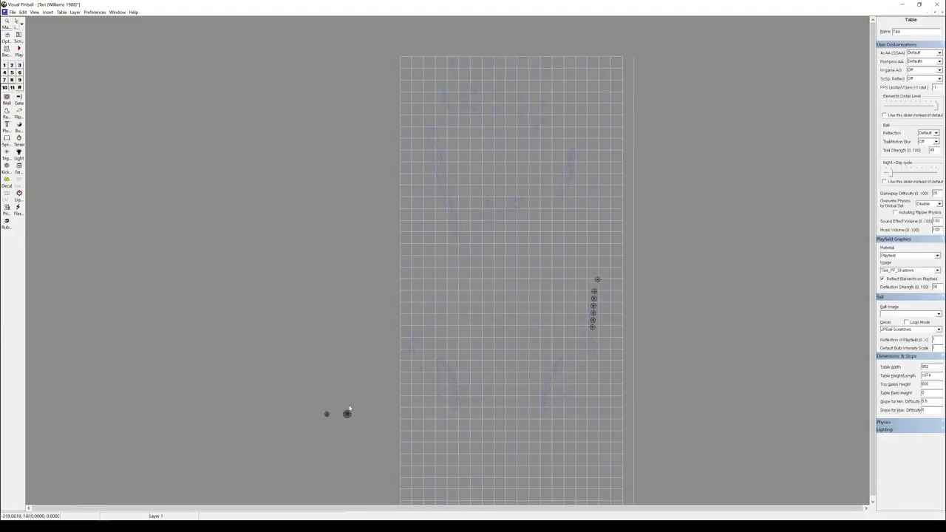
left_click_drag(347, 414, 371, 374)
mouse_move(327, 414)
left_mouse_down()
mouse_move(355, 369)
mouse_move(451, 372)
mouse_move(501, 344)
mouse_move(433, 343)
left_mouse_up()
scroll(474, 276, "up", 5)
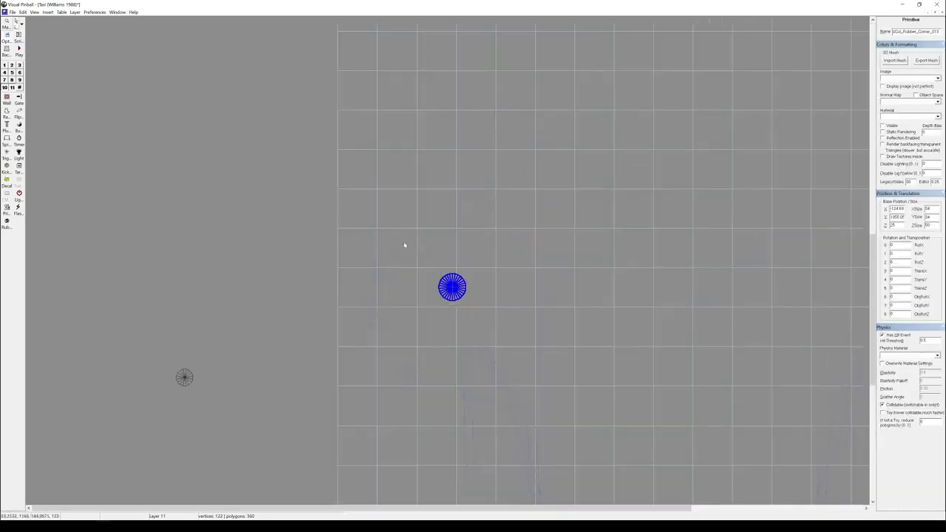
scroll(406, 246, "up", 2)
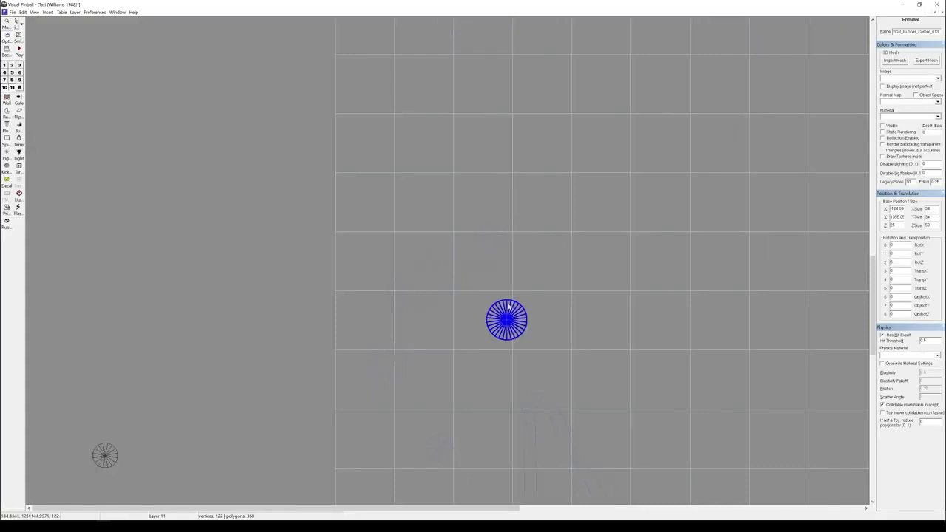
left_click_drag(518, 309, 499, 235)
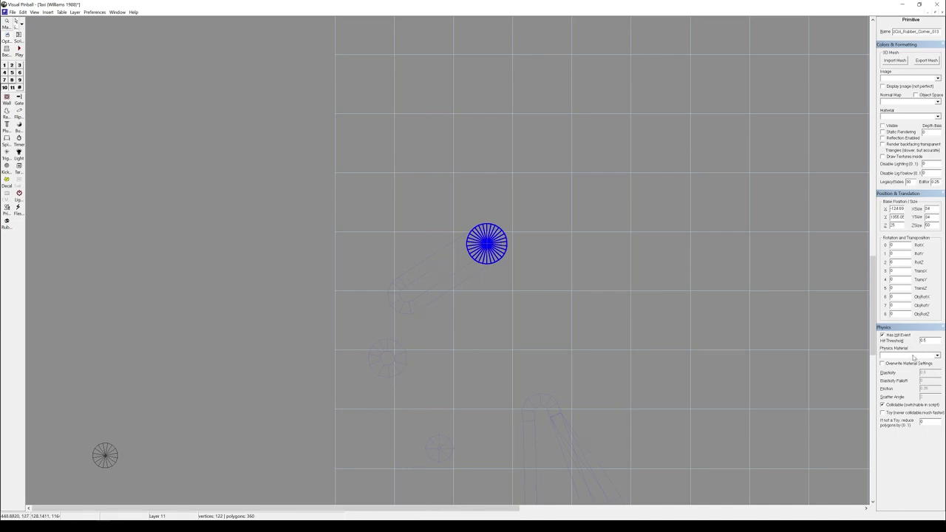
Step: Import the MB physics Materials.mat file from the Batman TAS retheme folder into the Material Manager
left_click(63, 12)
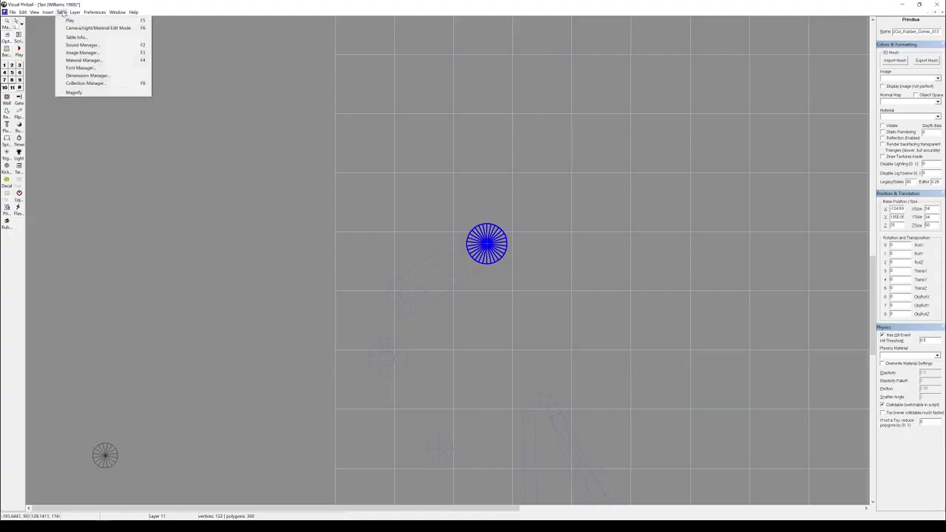
left_click(83, 60)
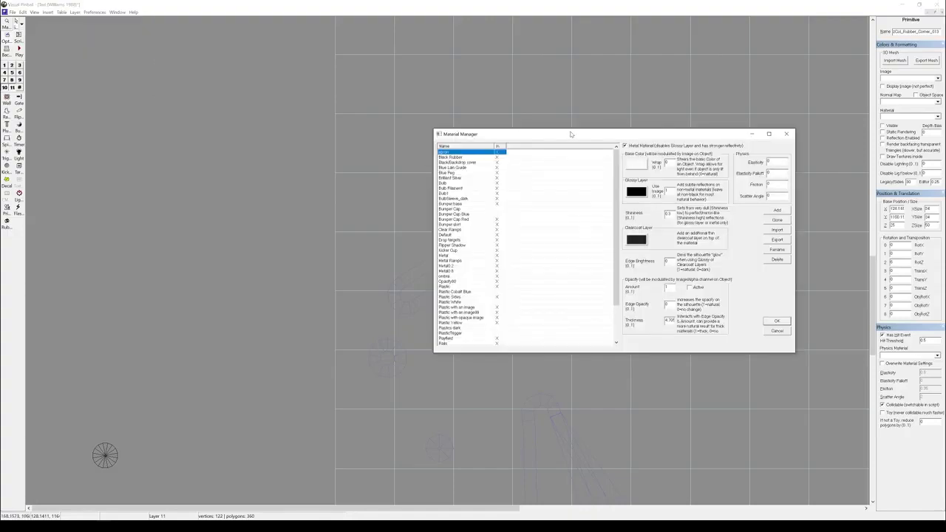
left_click_drag(573, 137, 237, 260)
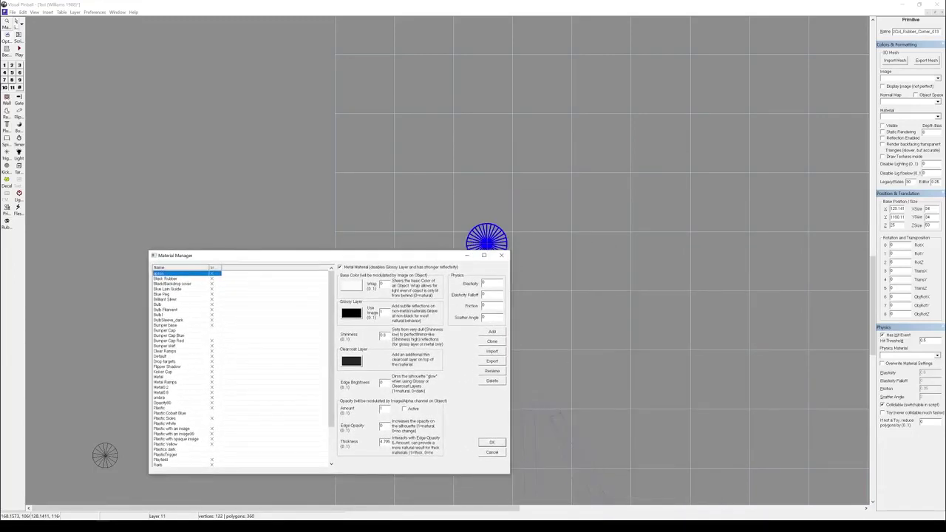
left_click_drag(436, 256, 358, 88)
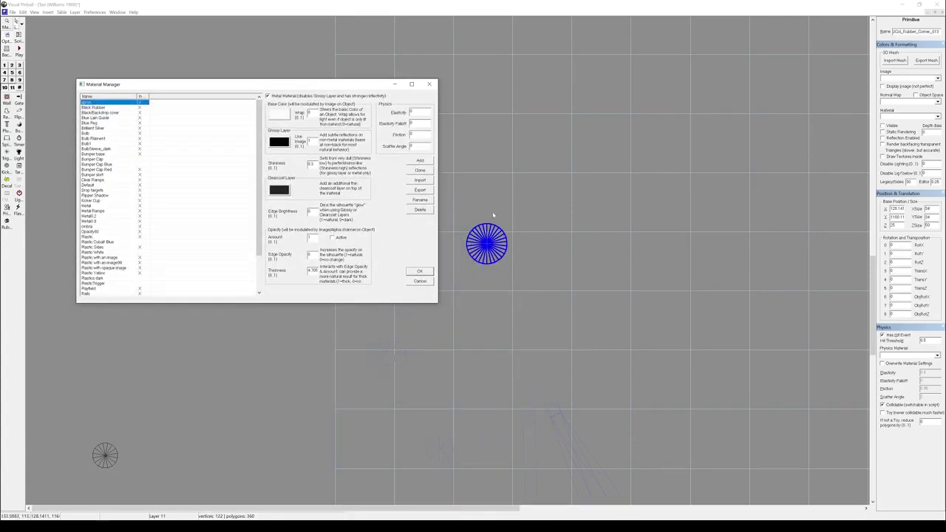
left_click_drag(240, 88, 250, 155)
left_click(429, 247)
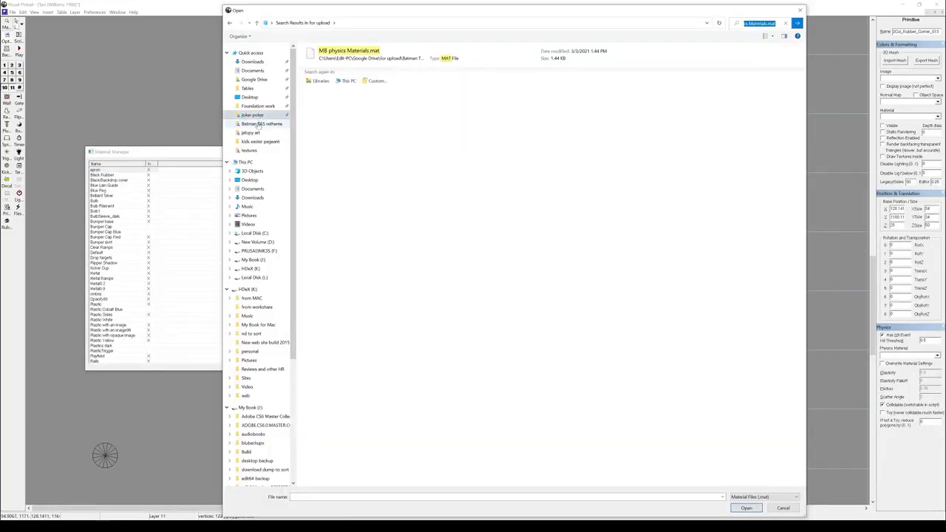
left_click(261, 123)
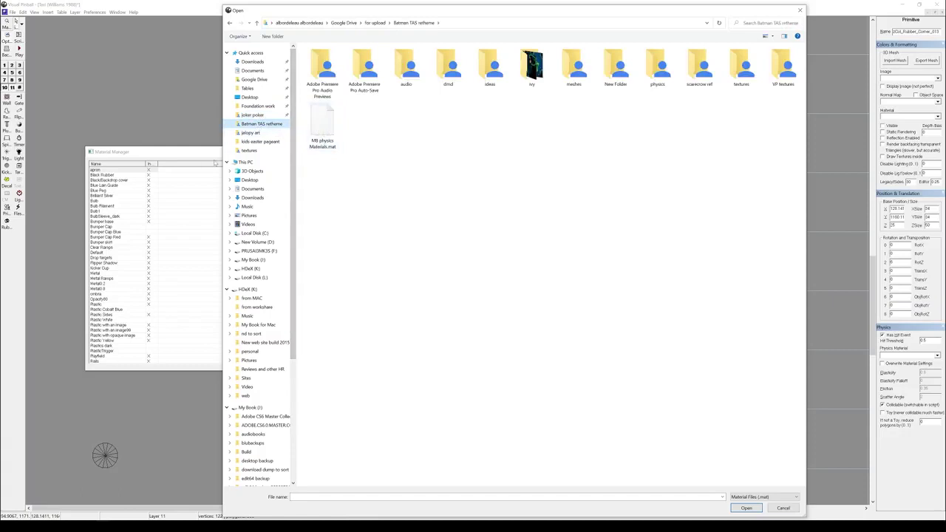
double_click(327, 129)
Step: Select the imported physics materials from zCol_DropTarget through zCol_Wood and accept the Material Manager changes
left_click_drag(300, 152, 496, 113)
left_click_drag(463, 183, 465, 258)
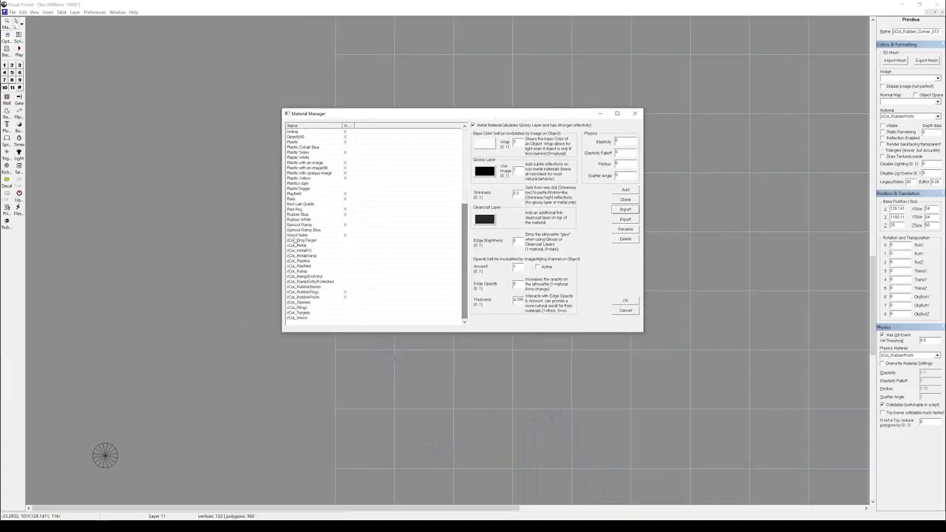
left_click(298, 241)
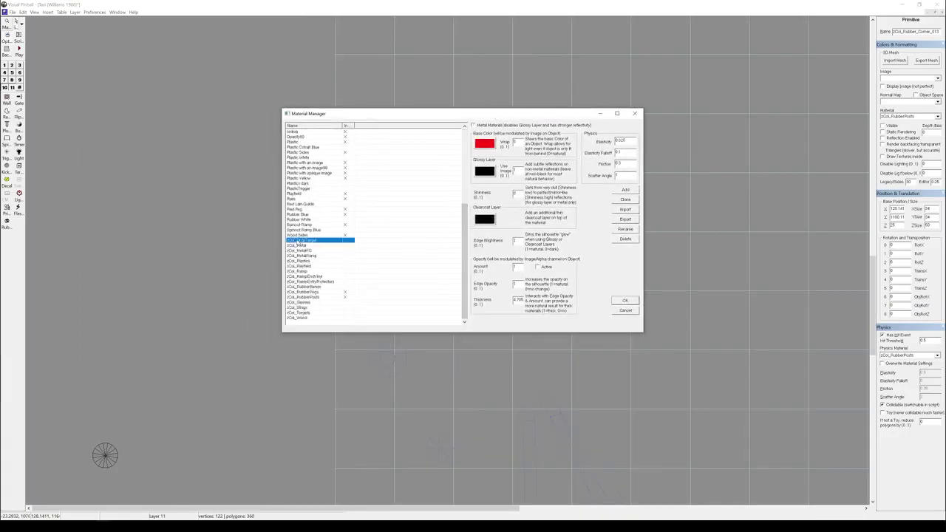
left_click(295, 318, "shift")
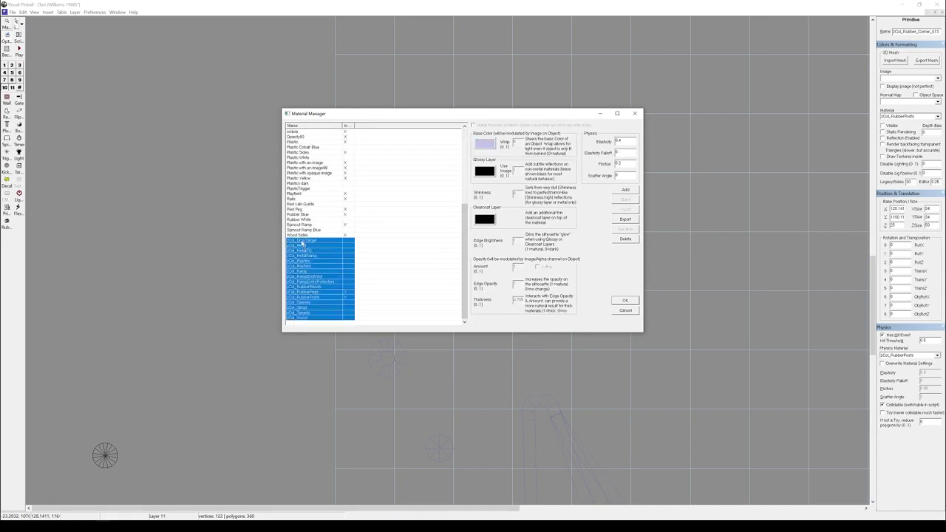
left_click(623, 302)
Step: Switch to the Monster Bash table and inspect its zCol_DropTarget to zCol_Wood materials in the Material Manager, leaving it without changes
left_click(117, 12)
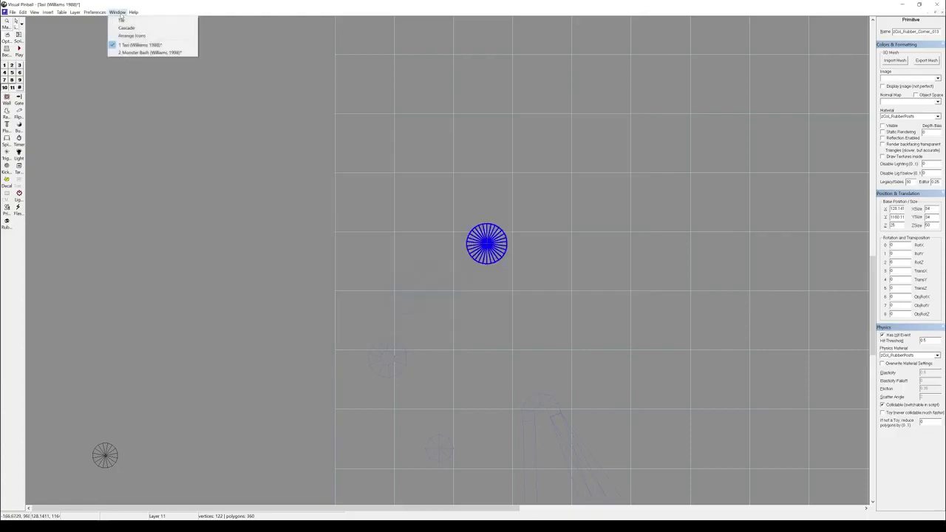
left_click(141, 52)
left_click(61, 11)
left_click(81, 59)
scroll(481, 270, "down", 3)
scroll(481, 270, "down", 9)
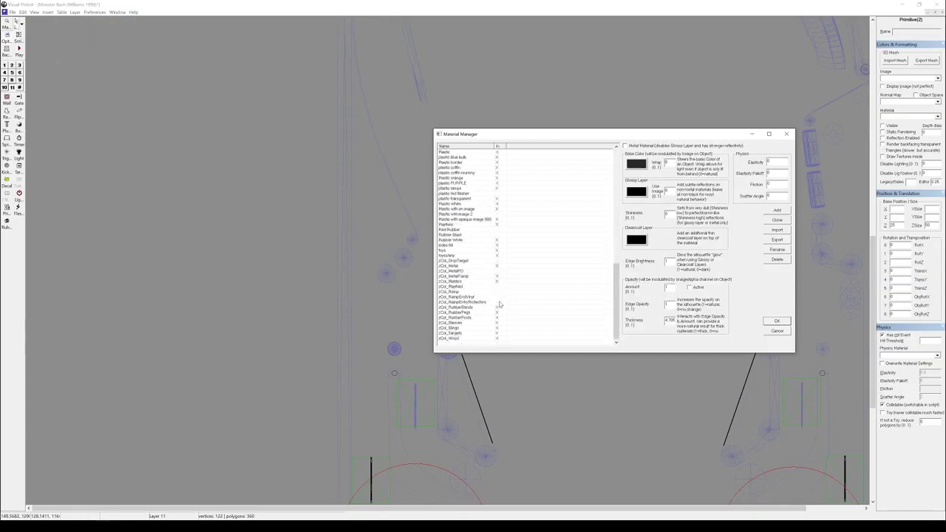
left_click(454, 261)
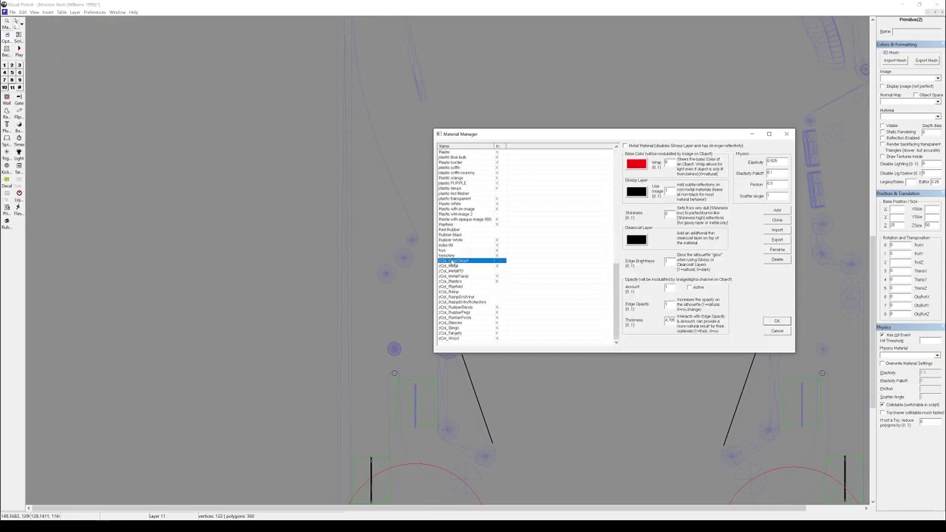
left_click(450, 339, "shift")
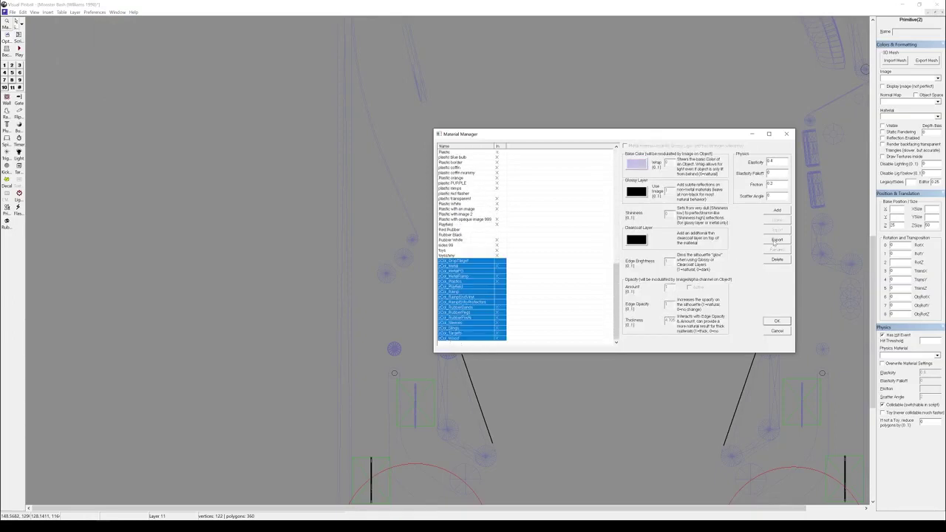
left_click(777, 331)
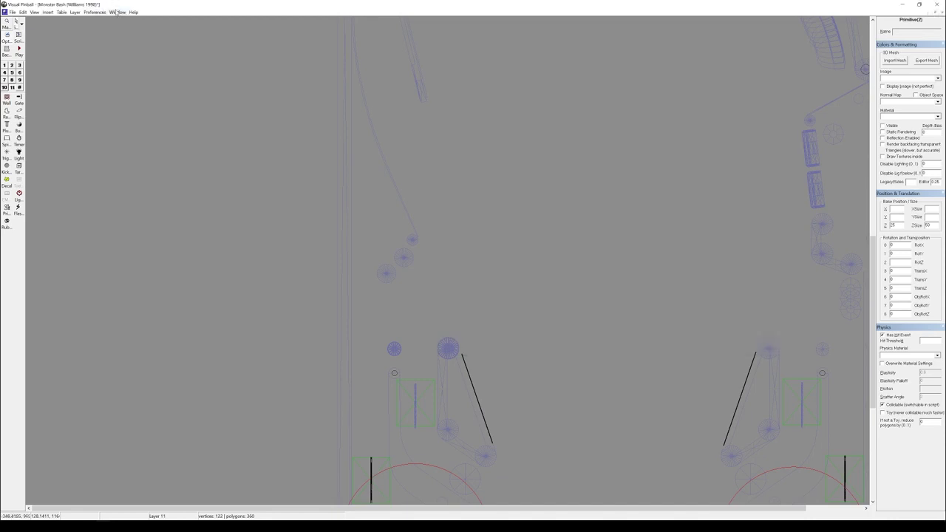
Step: Return to the Taxi table, examine the imported zCol_DropTarget material in its Material Manager and close the manager
left_click(117, 12)
left_click(148, 45)
left_click(62, 12)
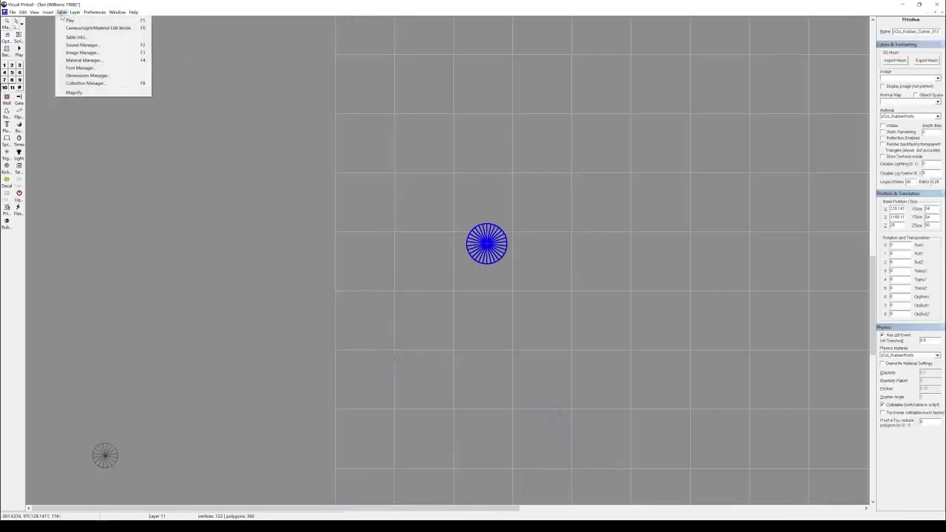
left_click(93, 62)
scroll(550, 255, "down", 8)
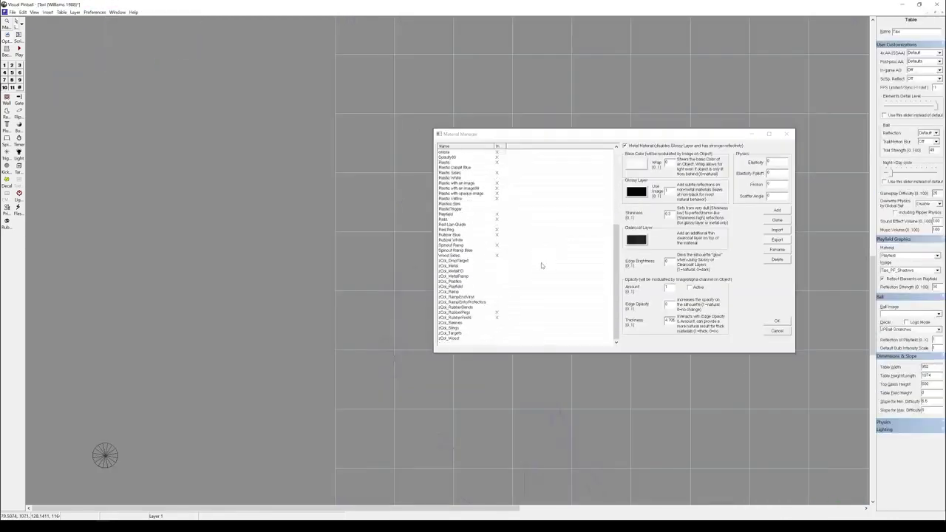
left_click(477, 262)
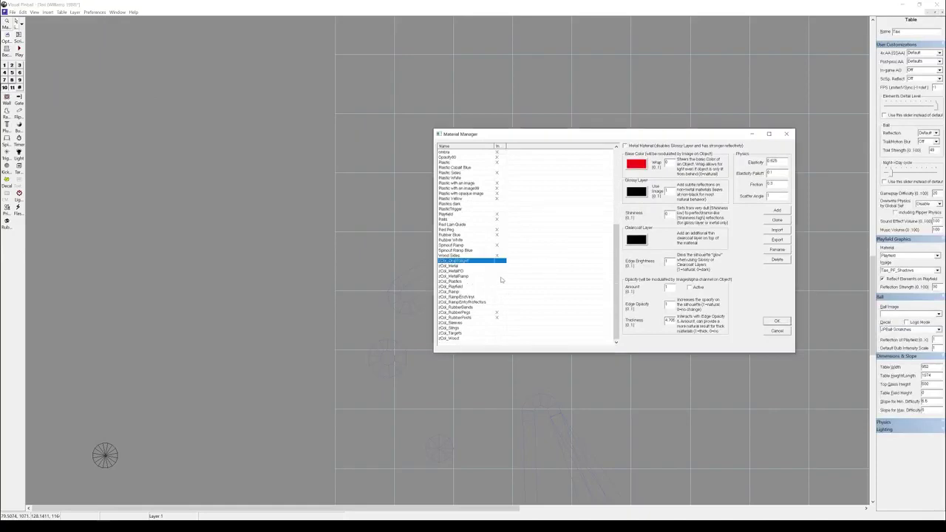
left_click(774, 320)
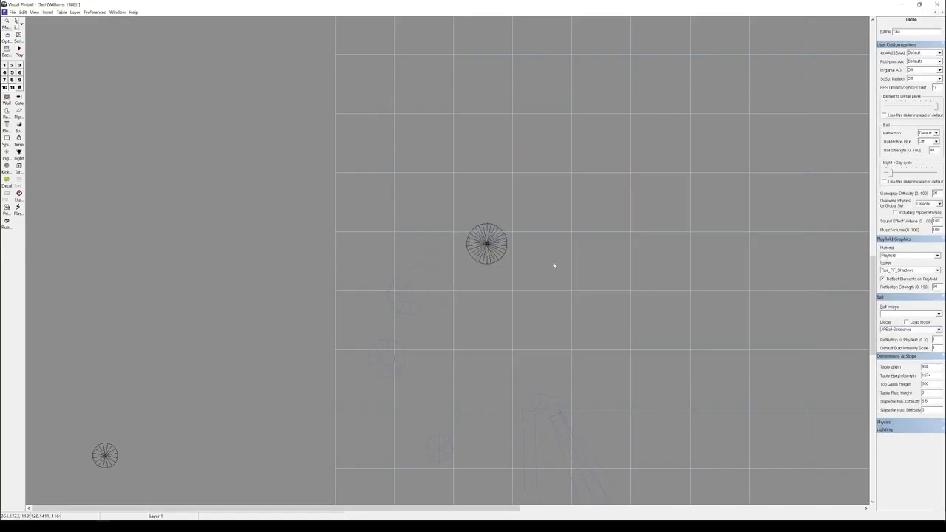
Step: Select the larger rubber corner primitive and check which physics material it uses
left_click(486, 246)
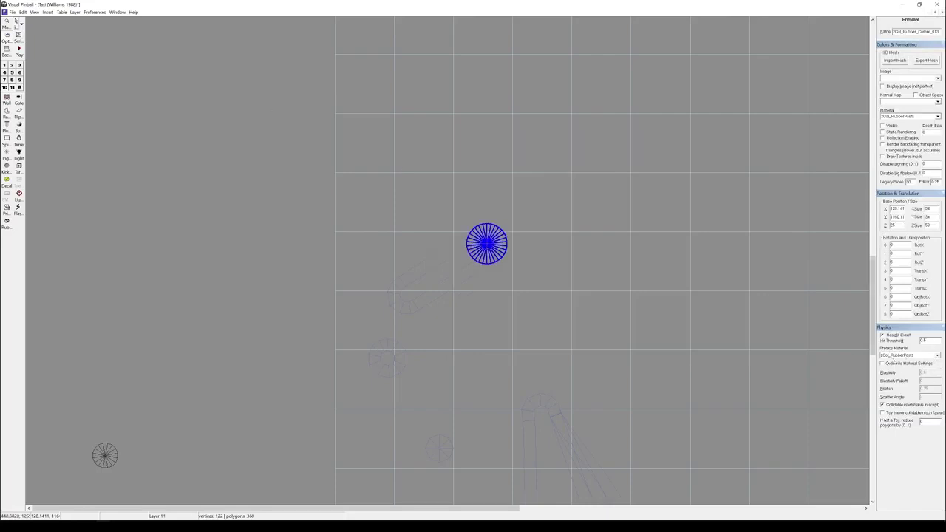
left_click(914, 355)
left_click(915, 356)
Step: Hide layer 11, show layer 1 and turn off Overwrite Material Settings for the curved metal wall at the upper left
left_click(12, 87)
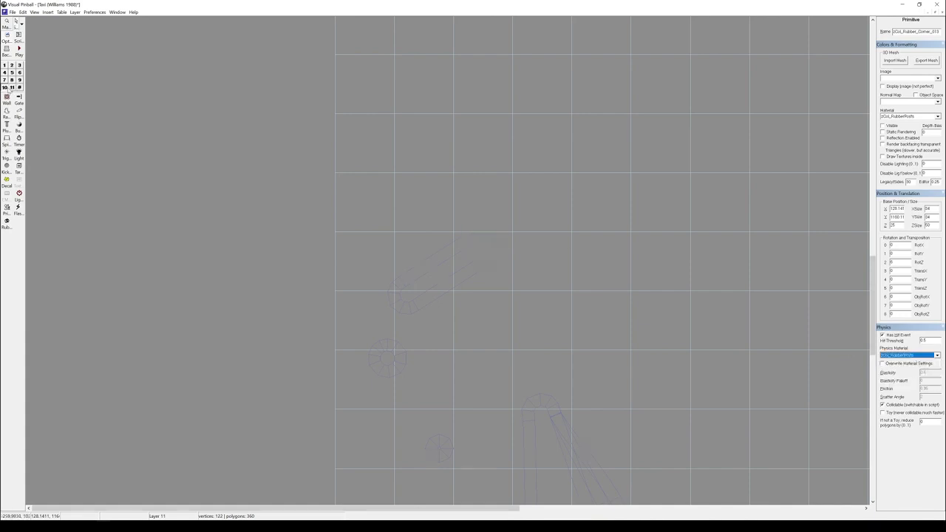
left_click(4, 65)
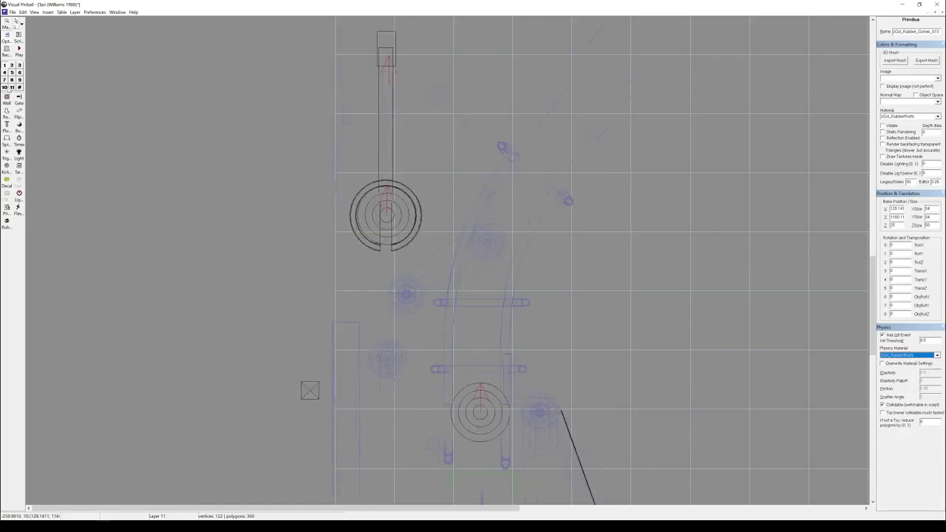
scroll(471, 234, "up", 5)
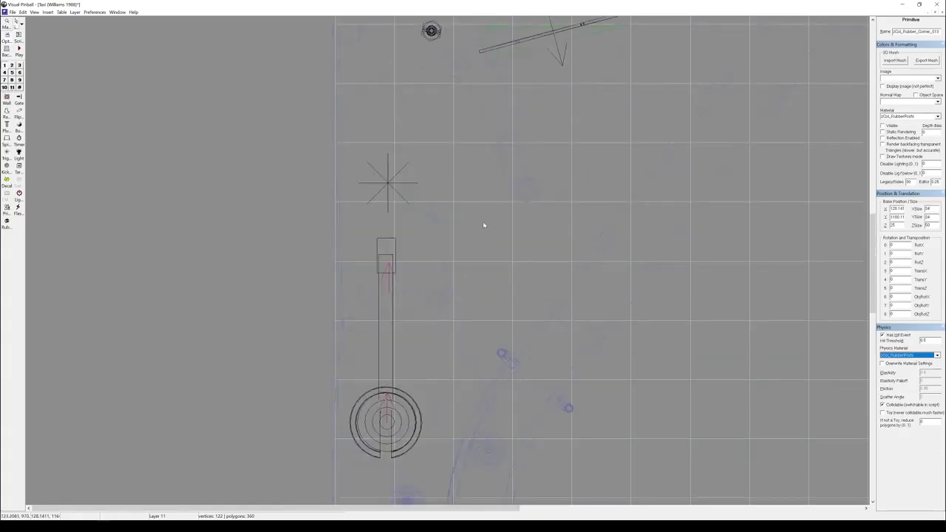
left_click(506, 177)
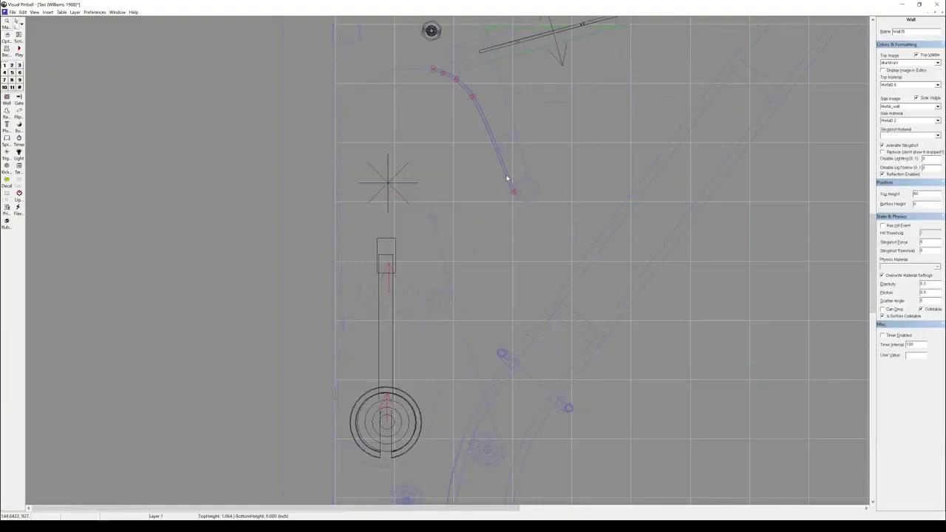
right_click(506, 177)
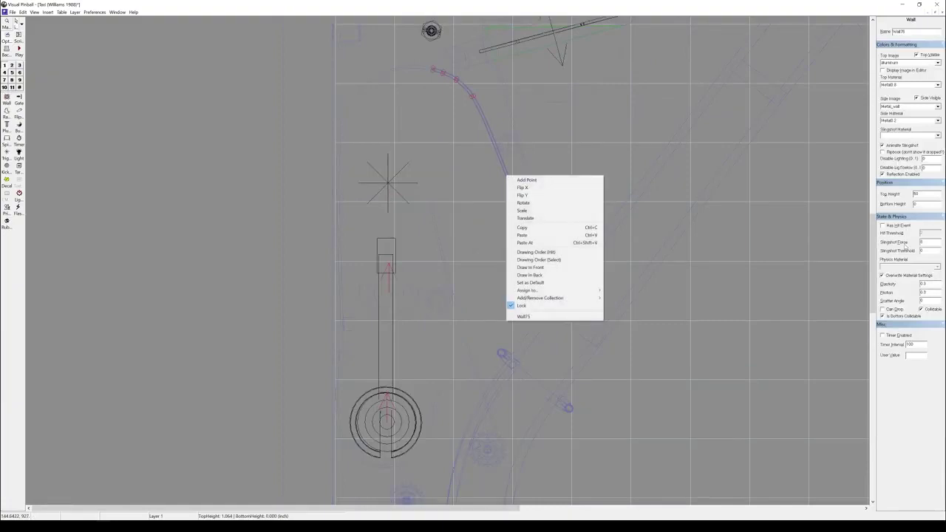
left_click(913, 275)
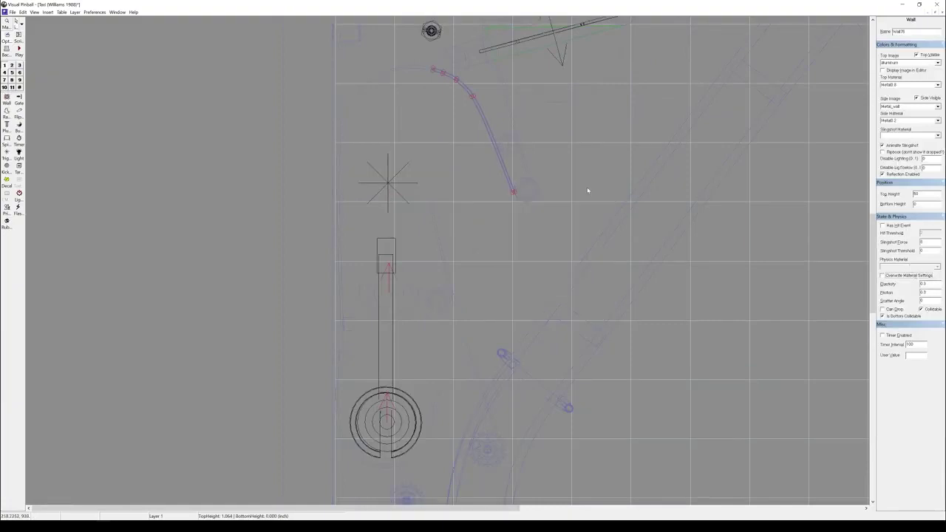
left_click(500, 178)
left_click(503, 167)
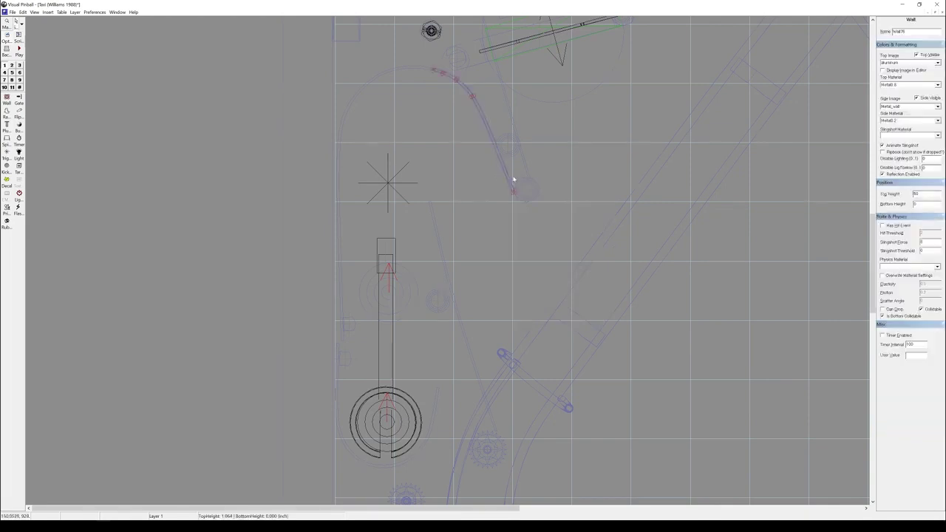
Step: Assign the zCol_MetalPO physics material to the curved metal wall and clear the selection
left_click(925, 268)
scroll(915, 284, "down", 3)
scroll(915, 284, "up", 3)
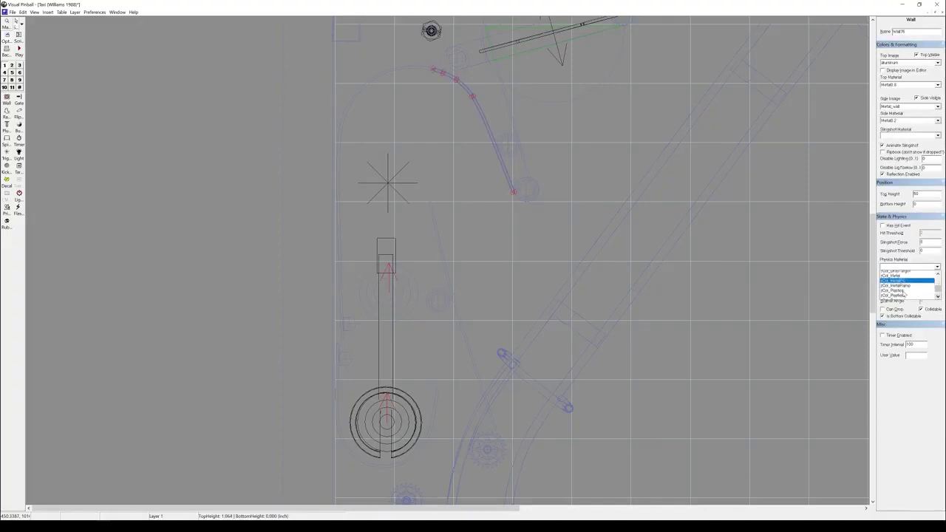
left_click(904, 293)
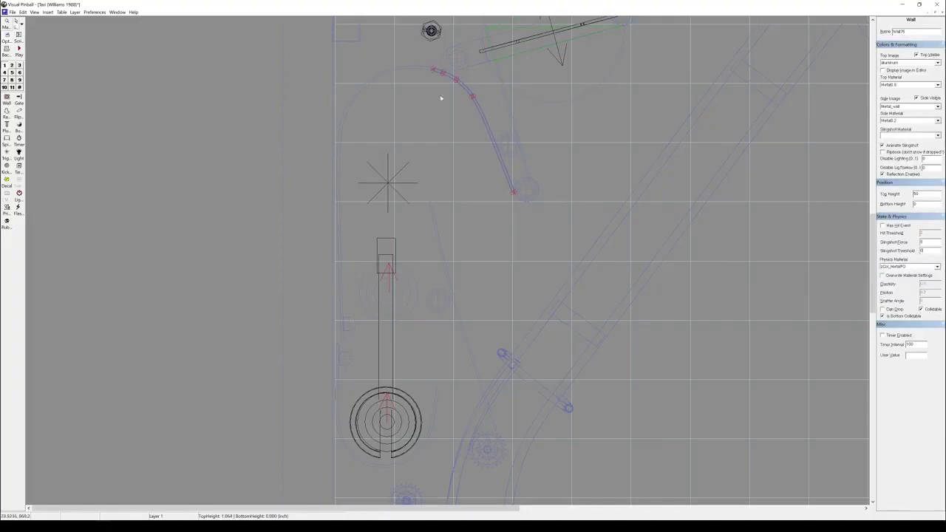
left_click(532, 184)
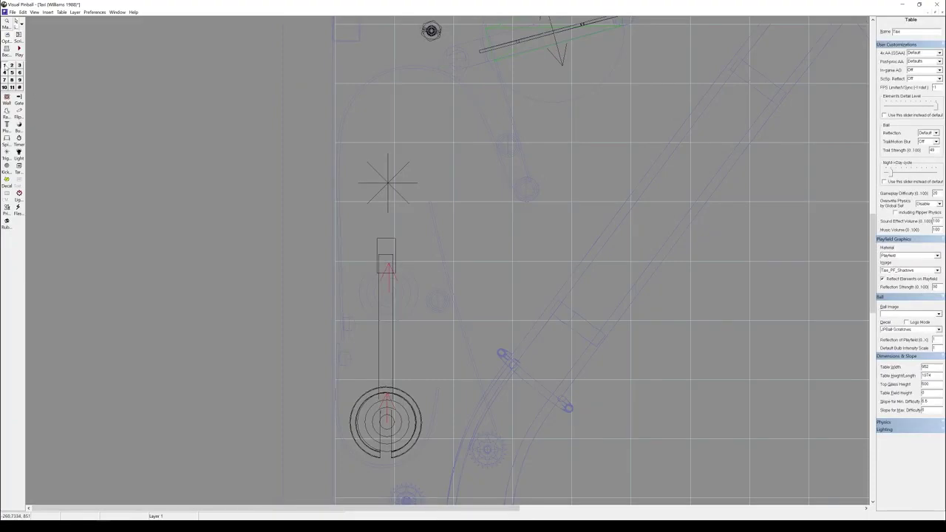
Step: Hide layer 1, show layer 11 again and select the larger rubber corner primitive
left_click(5, 65)
left_click(11, 87)
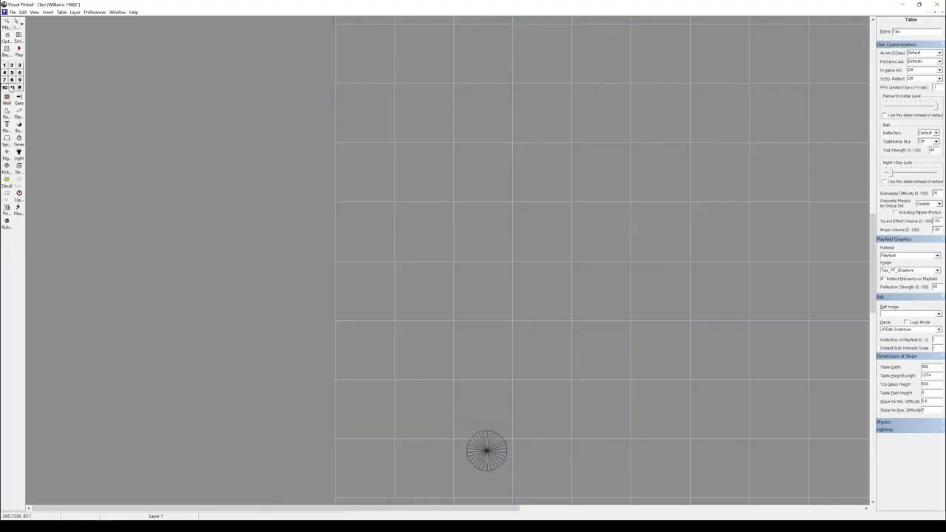
scroll(397, 232, "down", 1)
left_click(481, 376)
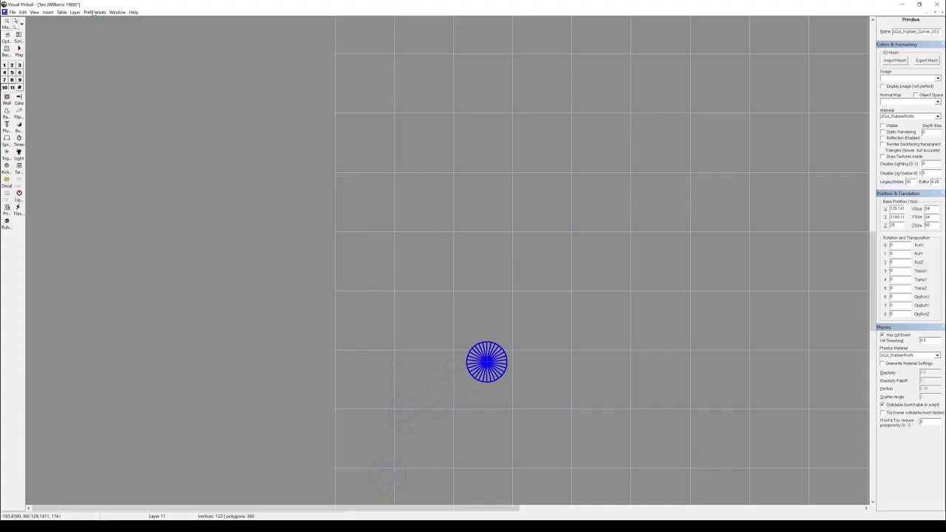
Step: Create a new collection named dPosts in the Collection Manager and accept its settings
left_click(61, 12)
left_click(92, 82)
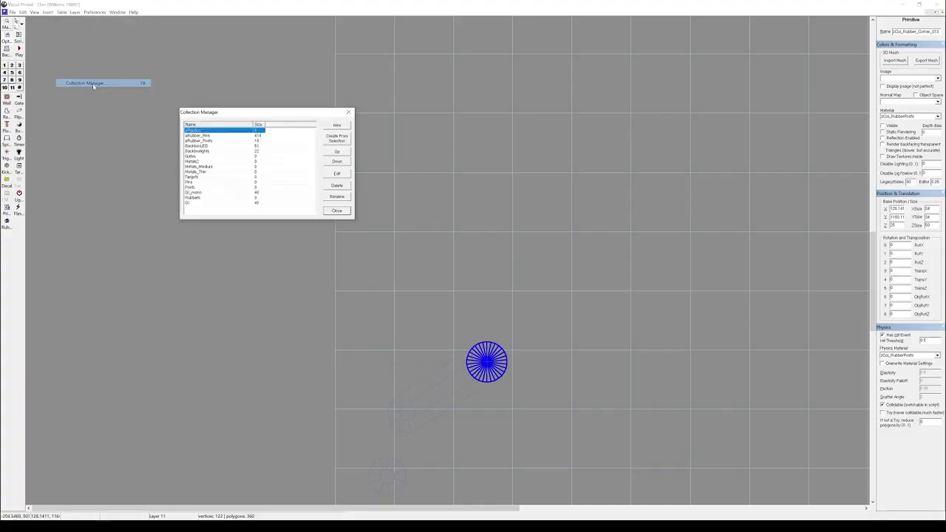
left_click(334, 126)
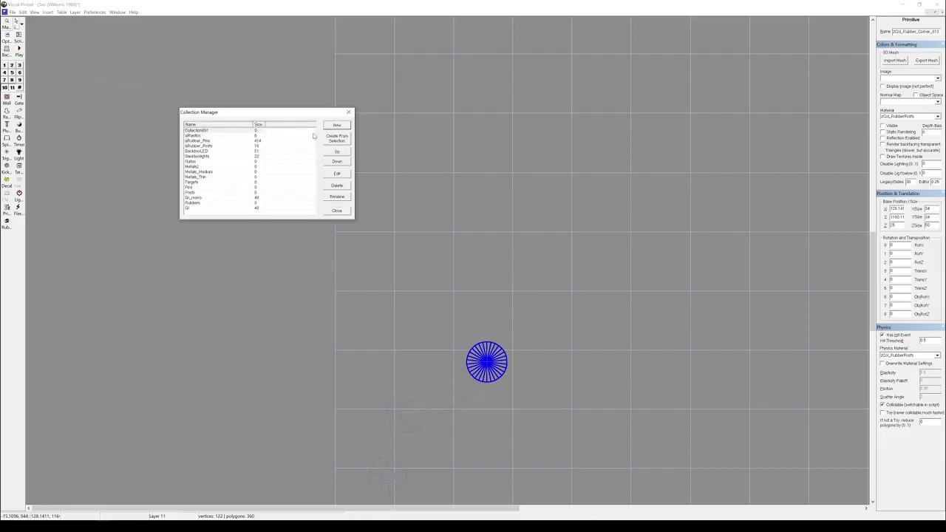
left_click(338, 197)
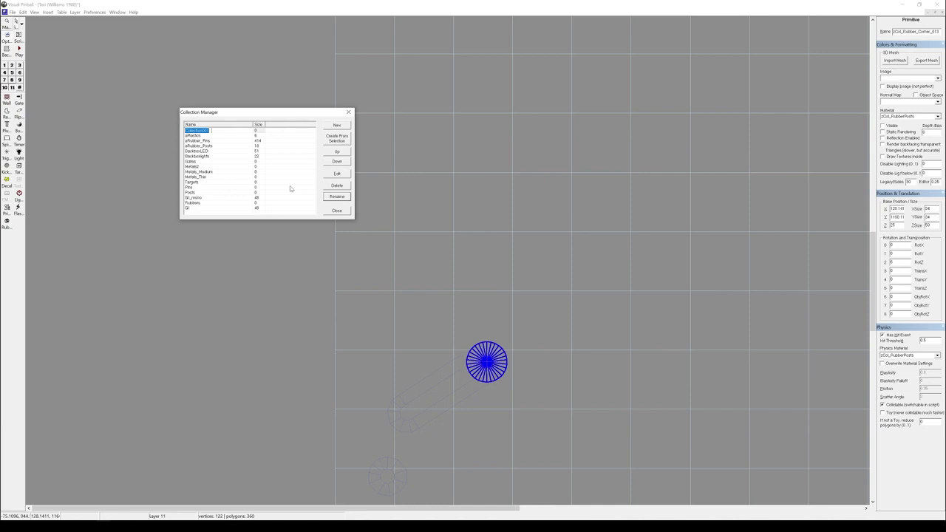
type("bPosts")
left_click(337, 174)
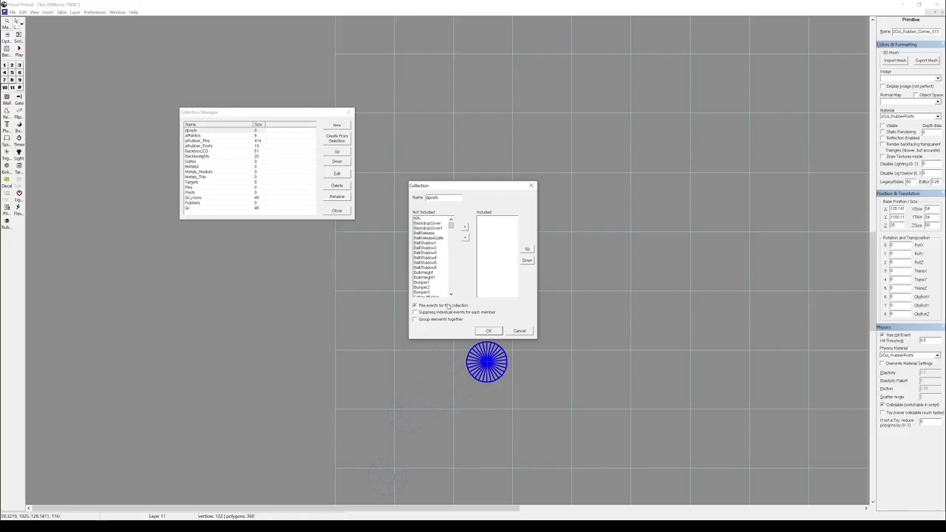
left_click(487, 331)
left_click(337, 211)
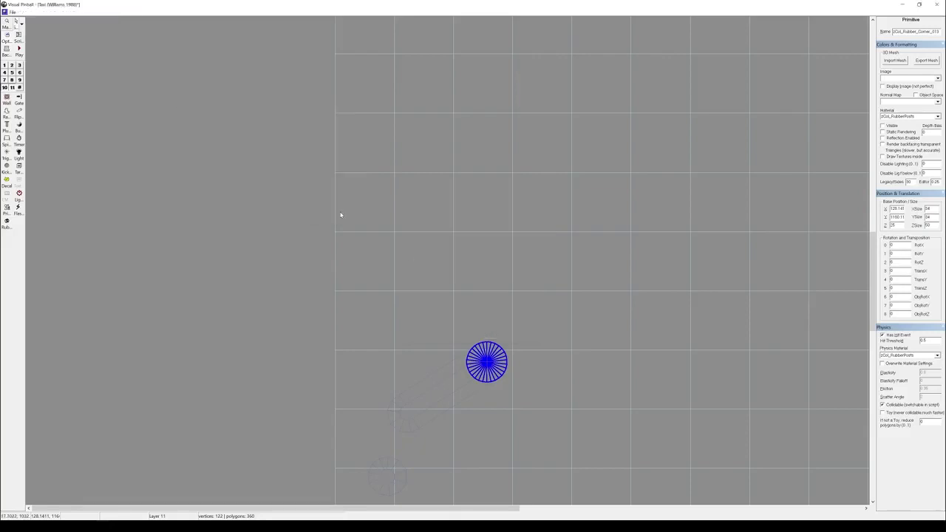
Step: Add the larger rubber corner primitive to the dPosts collection
left_click(447, 318)
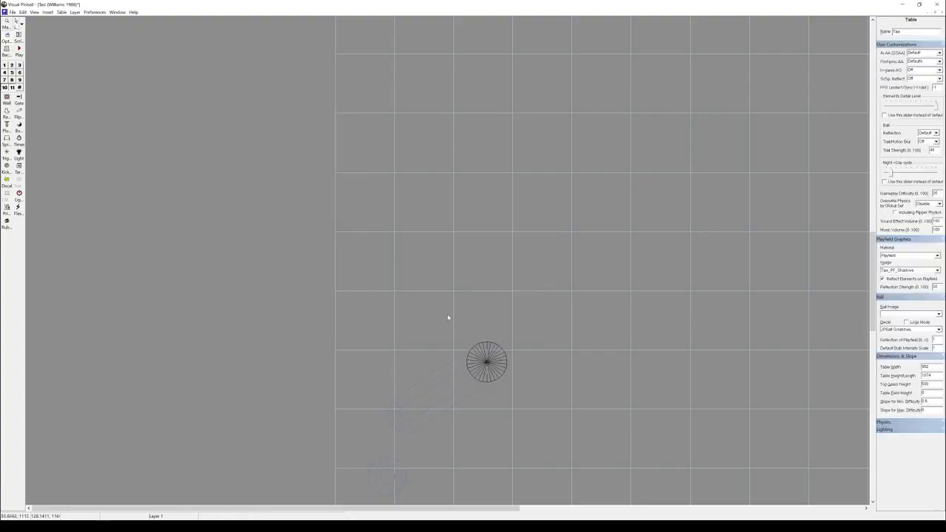
left_click(473, 373)
right_click(473, 372)
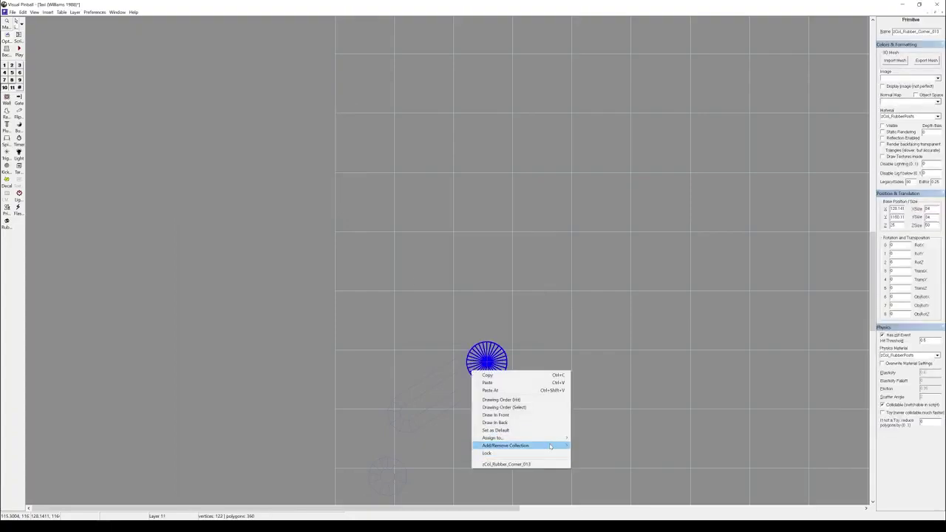
mouse_move(550, 446)
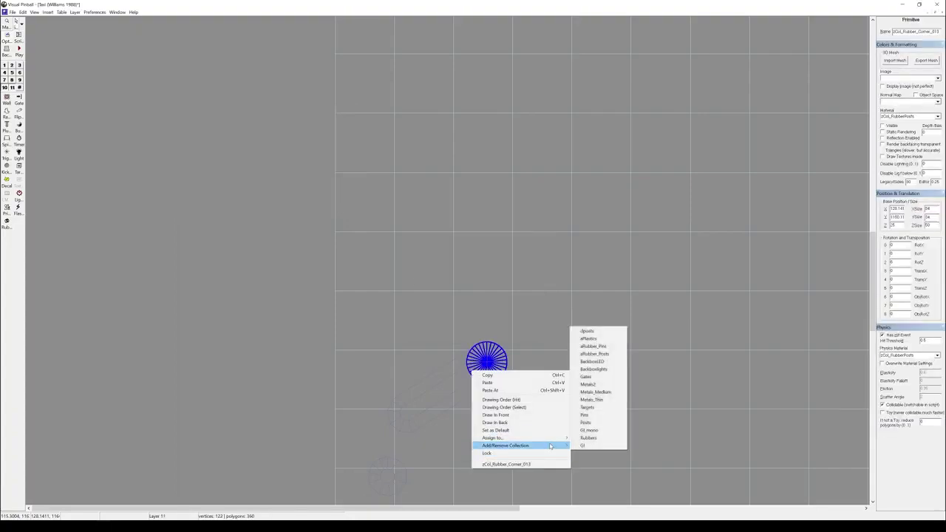
left_click(602, 332)
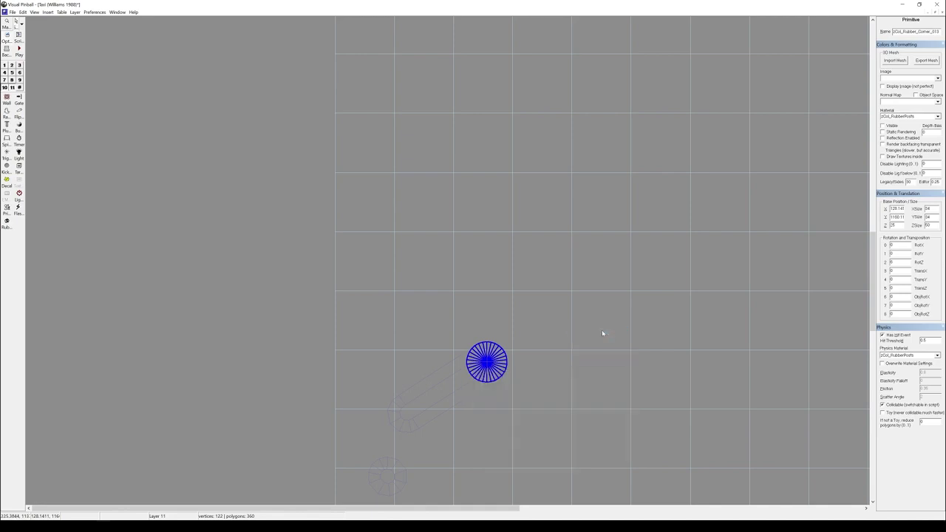
Step: Copy the rubber corner primitive onto the lower end of the left-hand rubber, about X 62, Y 1202
left_click(477, 375)
left_click(475, 374)
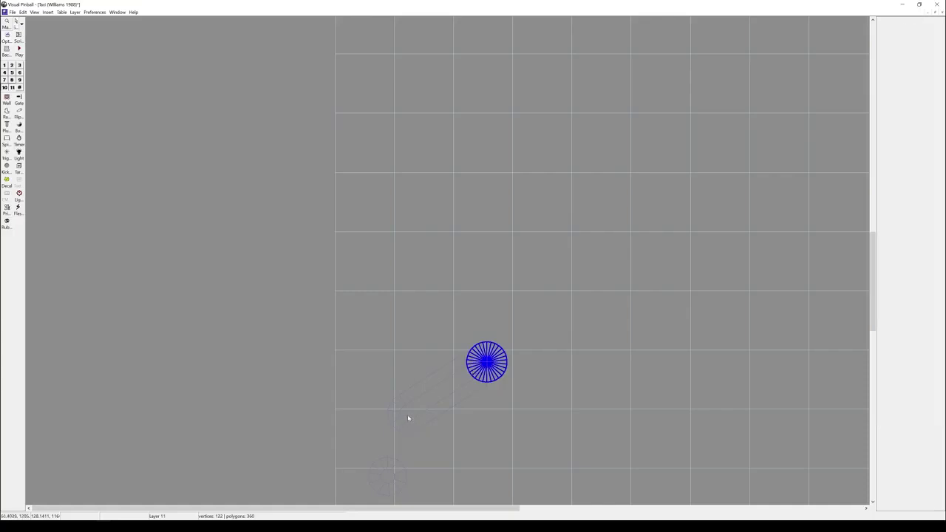
key("ctrl+v")
left_click_drag(420, 406, 422, 403)
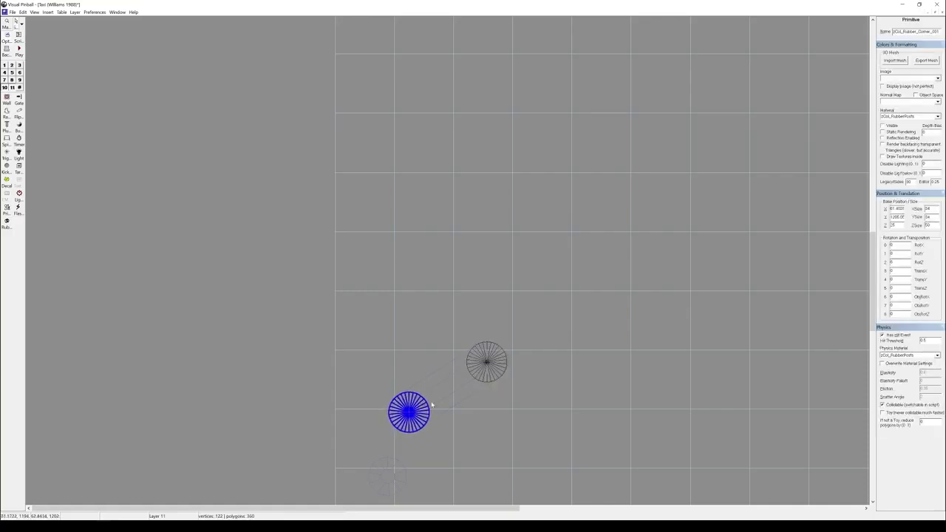
Step: Paste another rubber corner primitive and place it over the round rubber post below, about X 44, Y 1258
scroll(429, 392, "down", 2)
key("ctrl+v")
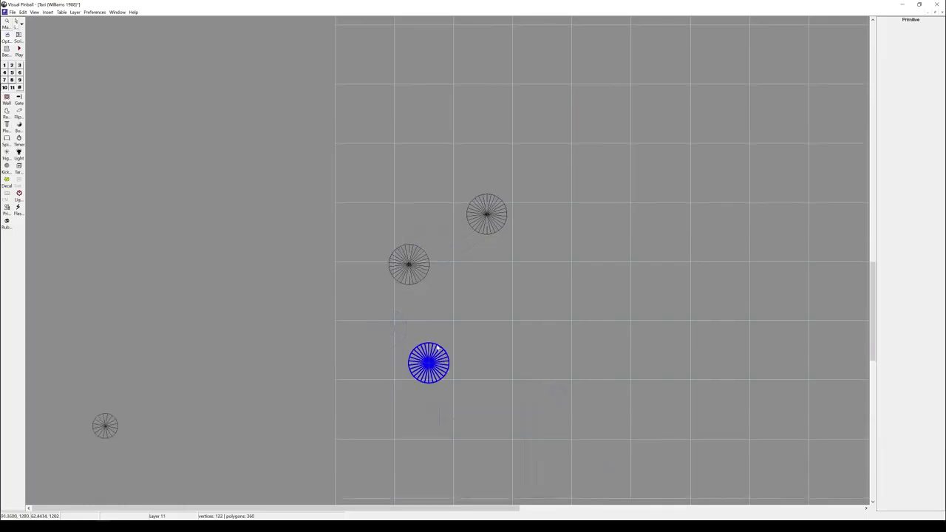
left_click(415, 333)
left_click_drag(445, 356, 404, 323)
Step: Paste three rubber corner primitives onto the corners of the left slingshot rubber: top at about X 174, lower corners at about X 178 and X 241
key("ctrl+v")
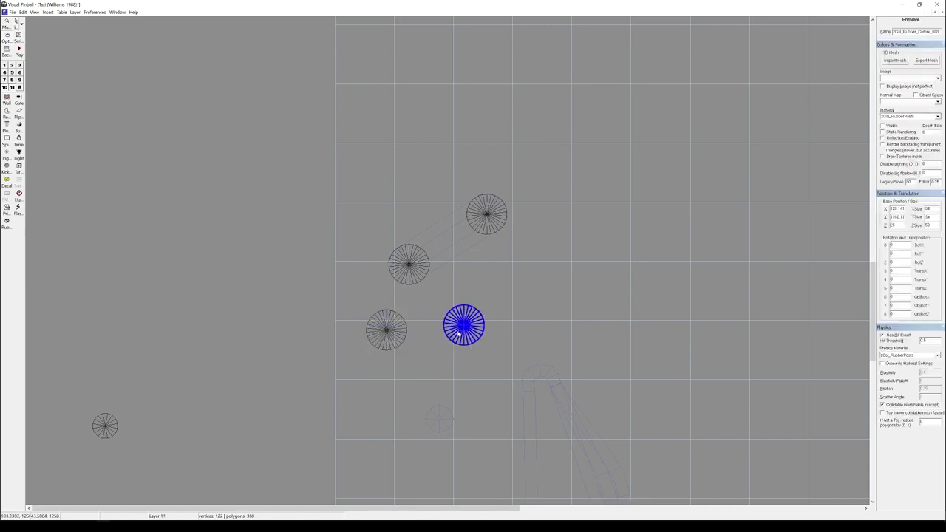
left_click_drag(481, 323, 561, 383)
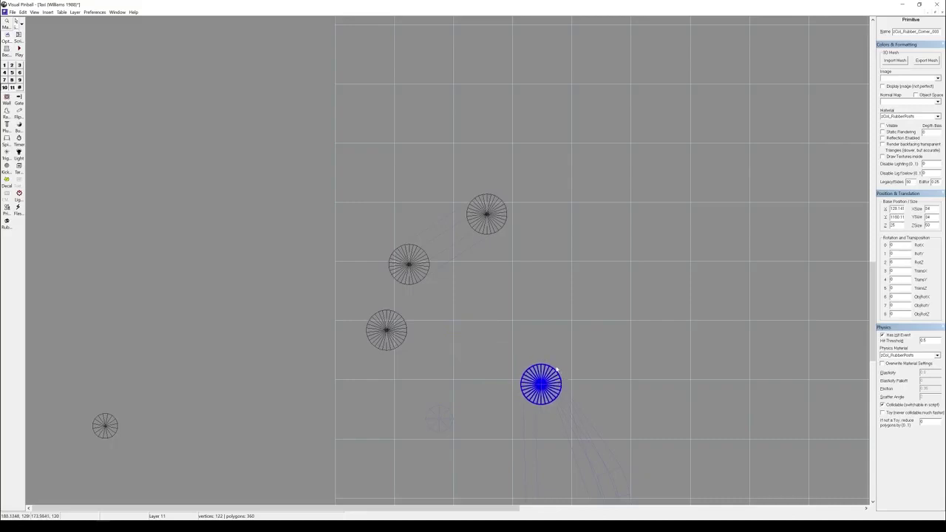
scroll(549, 351, "down", 5)
key("ctrl+v")
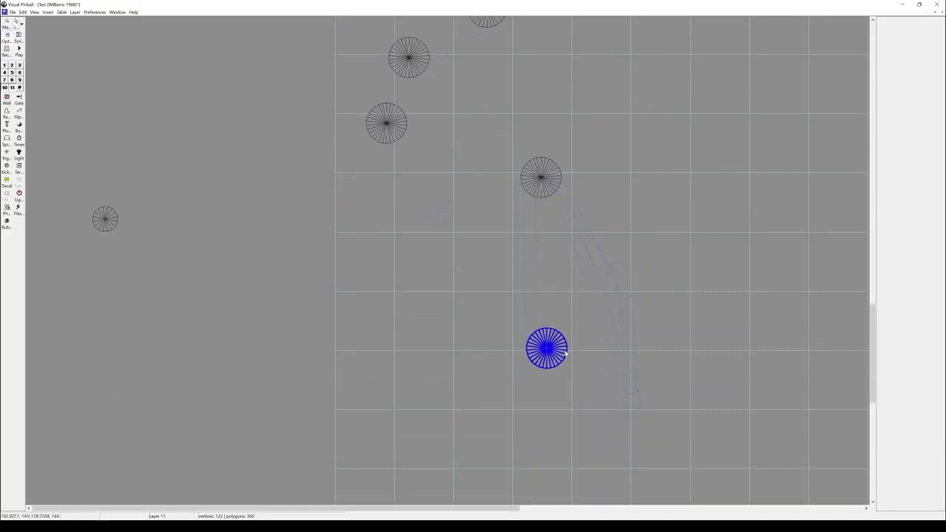
left_click_drag(553, 348, 566, 352)
left_click(613, 392)
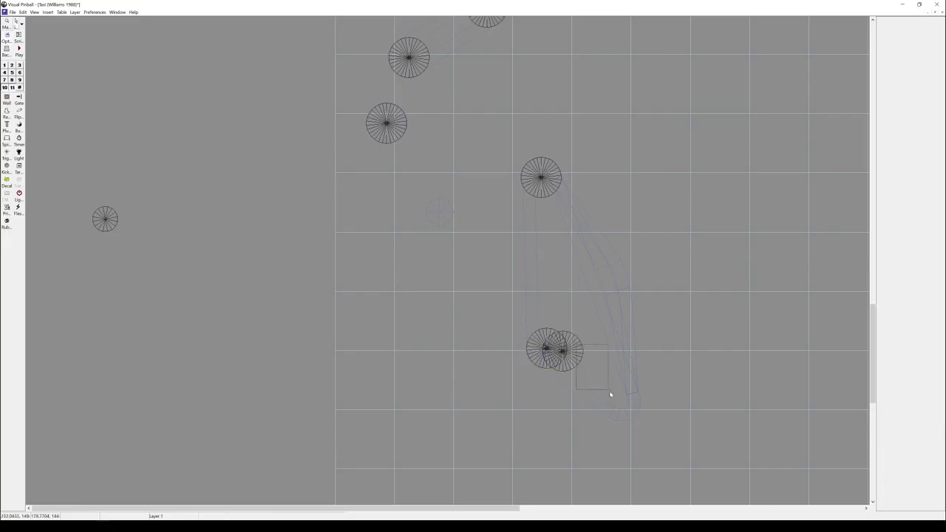
left_click(582, 361)
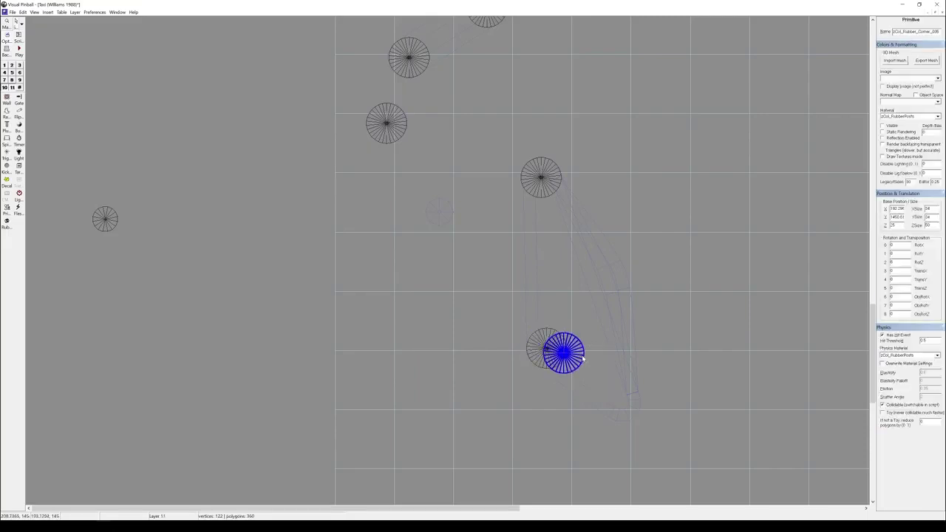
left_click_drag(586, 359, 637, 407)
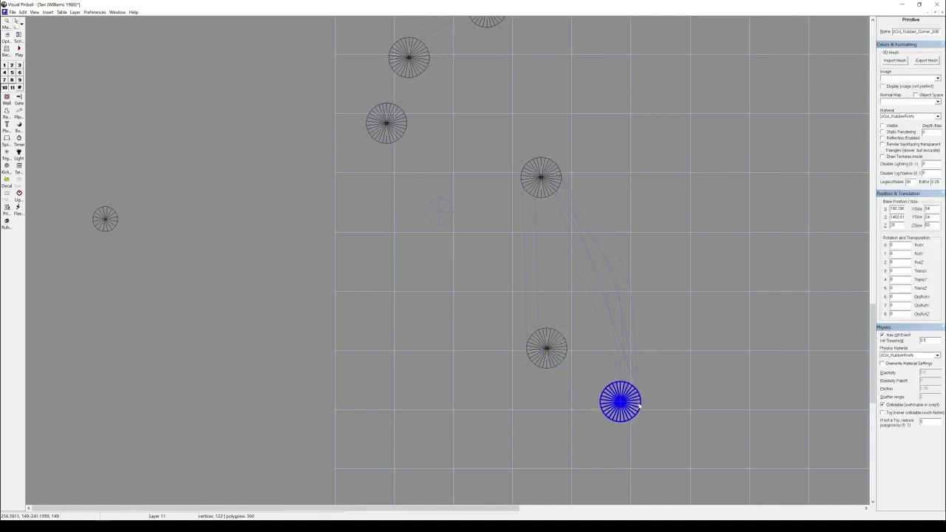
Step: Move the small rubber peg primitive to the playfield's left edge, at about X -11, and check its physics material
scroll(644, 393, "down", 2)
scroll(448, 189, "up", 5)
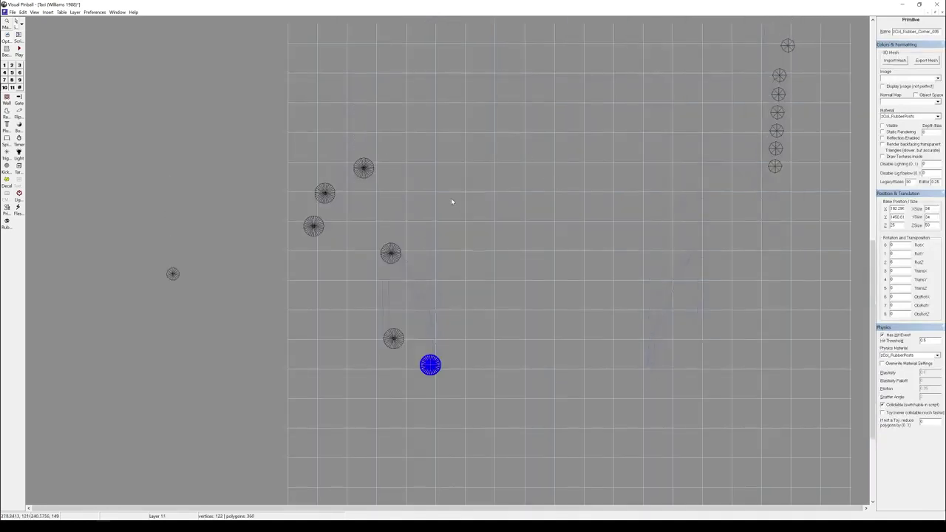
scroll(453, 176, "down", 2)
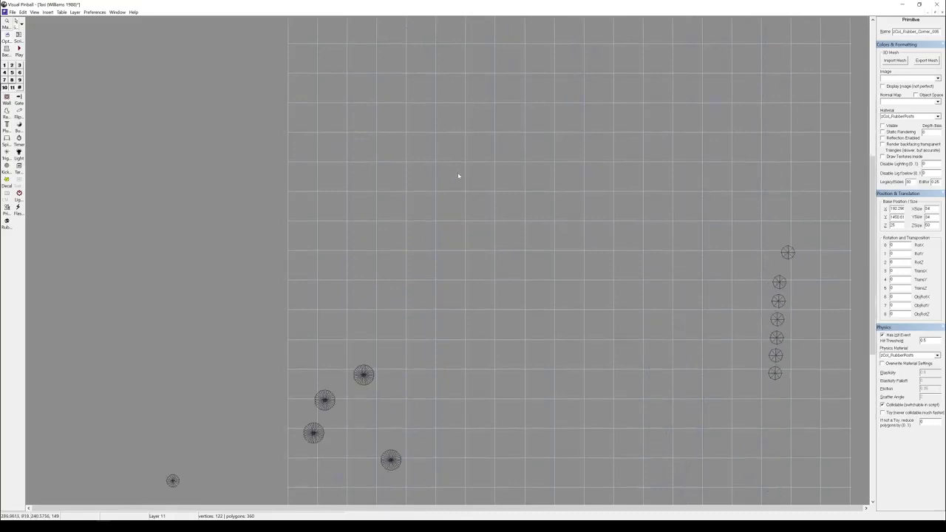
scroll(458, 175, "down", 2)
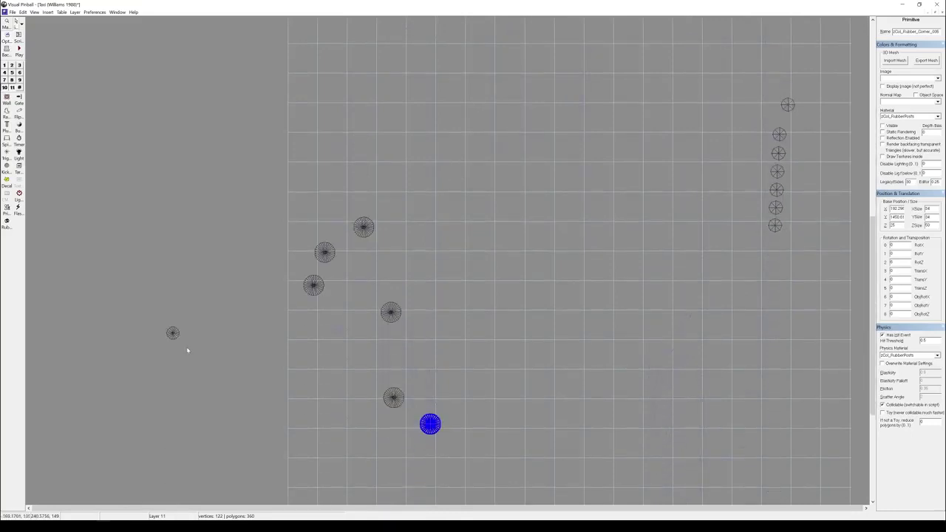
left_click(170, 345)
left_click(178, 333)
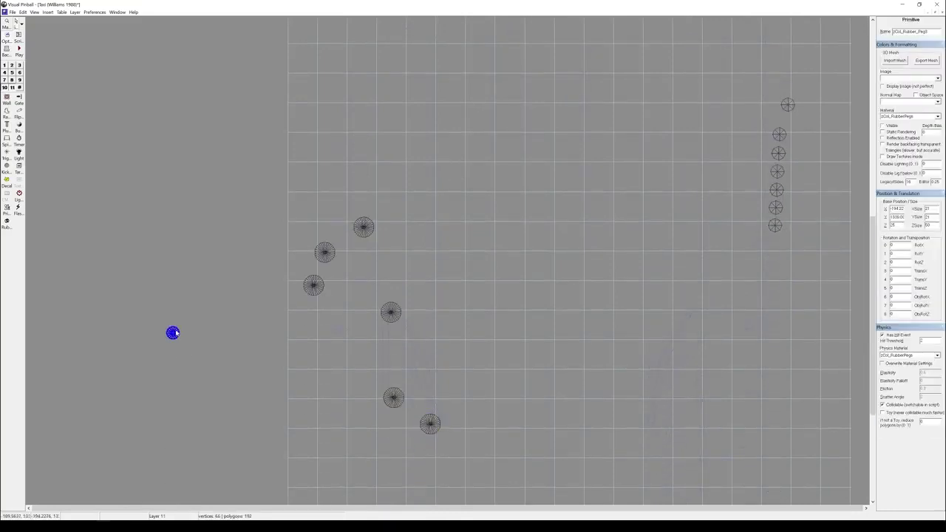
left_click_drag(178, 332, 207, 337)
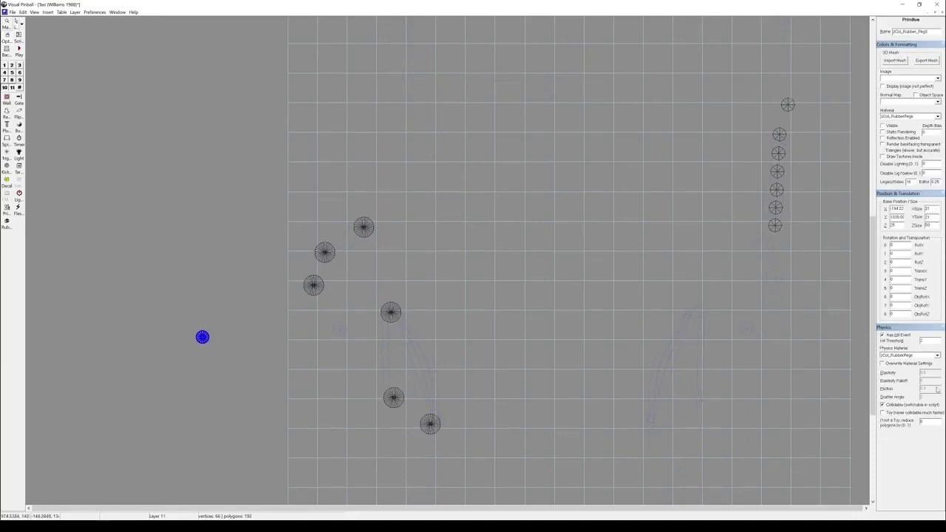
left_click(904, 357)
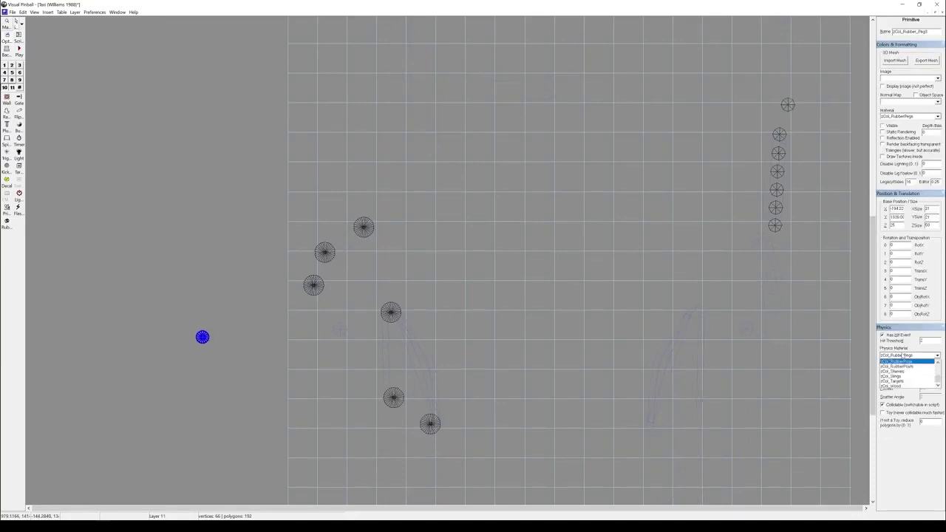
left_click(902, 355)
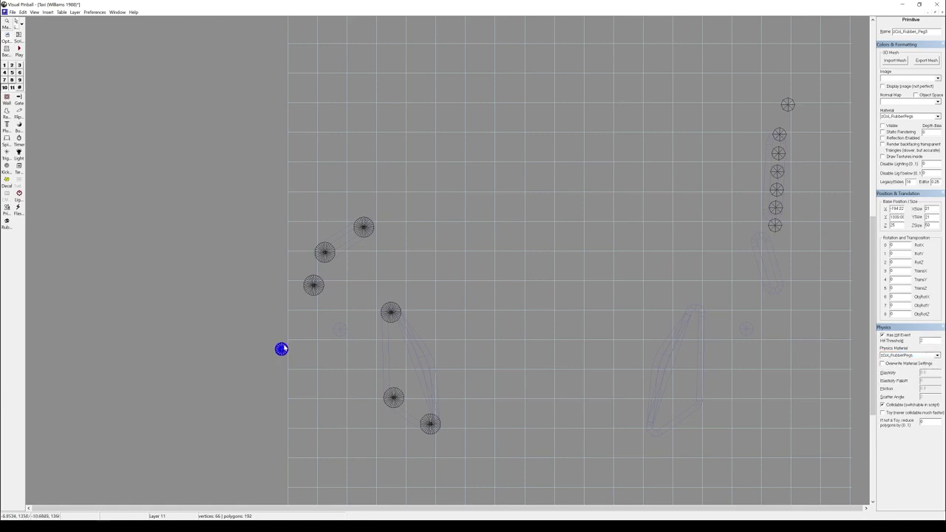
Step: Add the small rubber peg primitive to the dPosts collection and place it over the left round peg, about X 88, Y 1332
right_click(280, 349)
mouse_move(340, 420)
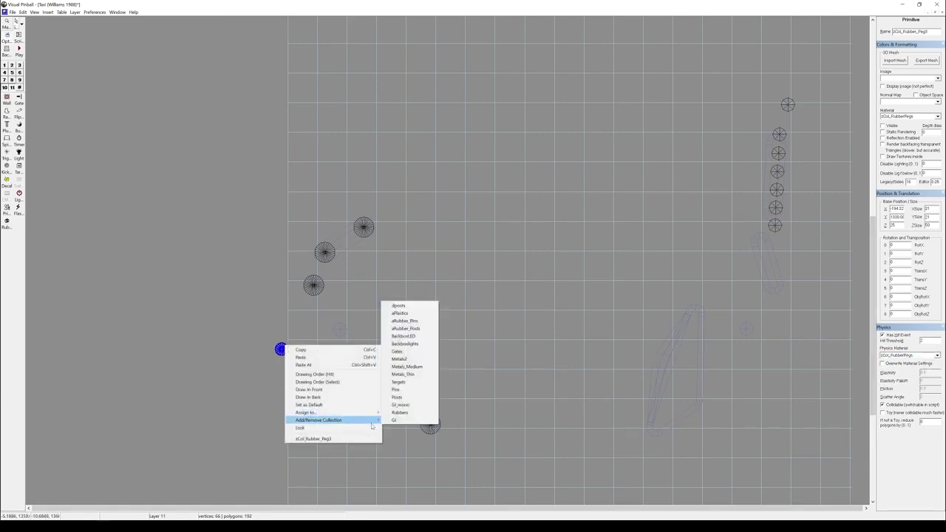
left_click(398, 306)
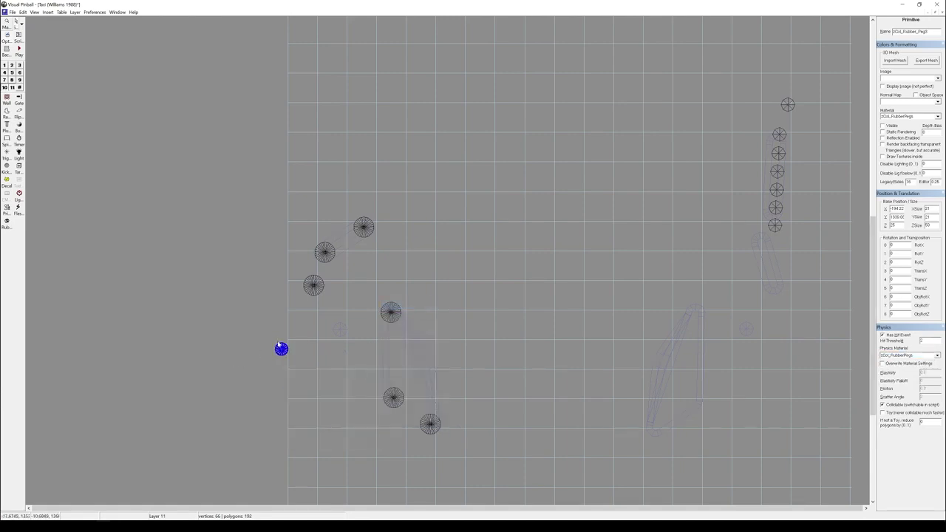
left_click_drag(299, 344, 339, 329)
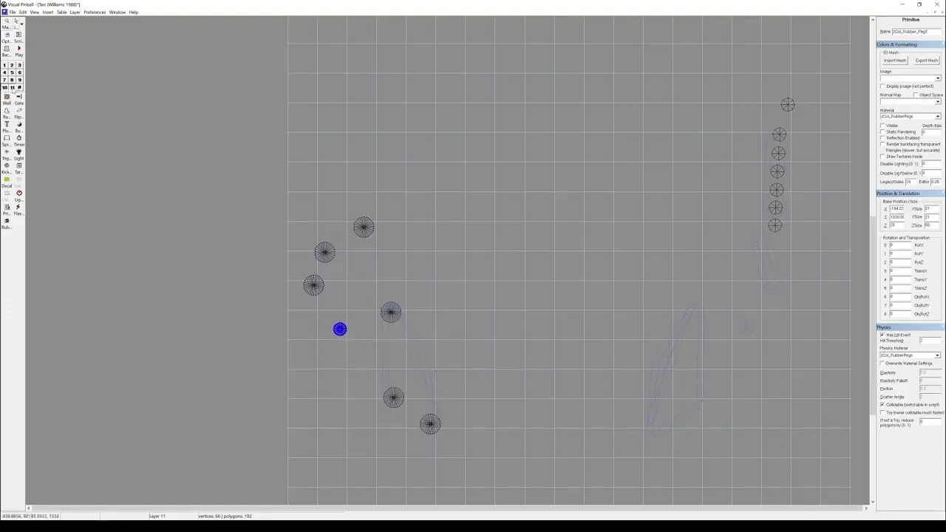
Step: Isolate layer 11, select all the placed rubber corner and peg primitives, and toggle their membership in the dPosts collection
left_click(12, 87)
left_click(5, 87)
left_click(12, 88)
left_click(231, 173)
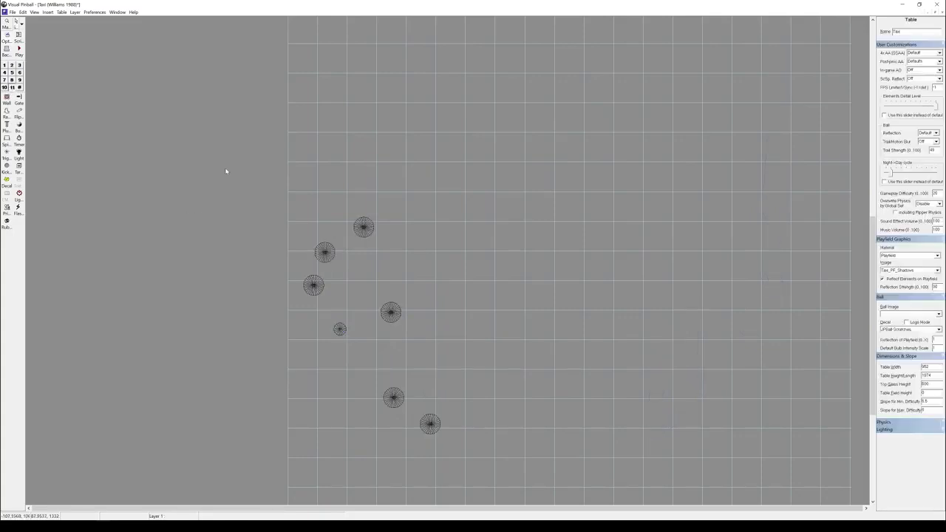
left_click_drag(231, 173, 495, 453)
right_click(436, 421)
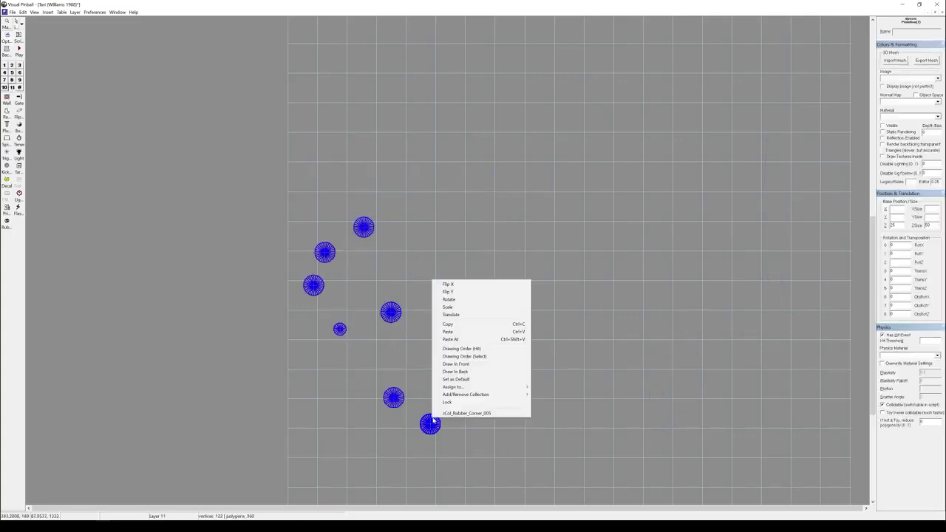
mouse_move(516, 396)
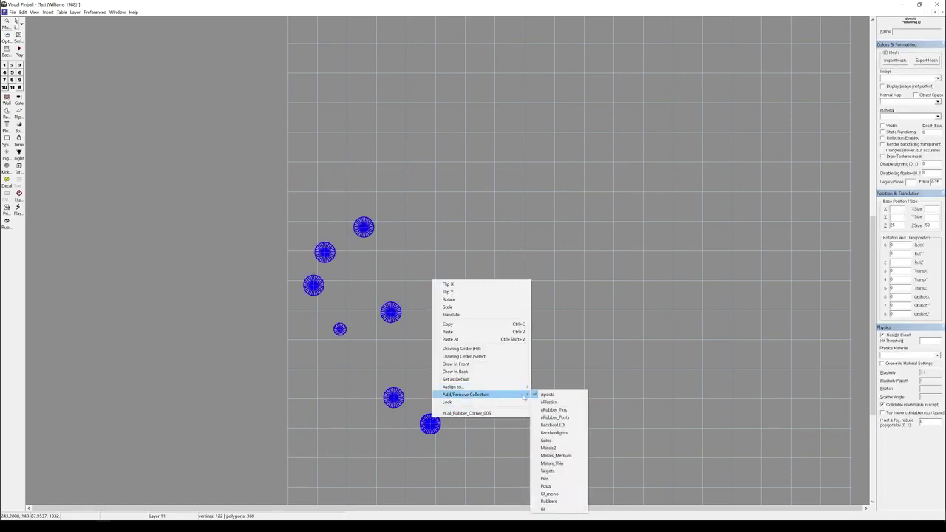
left_click(547, 395)
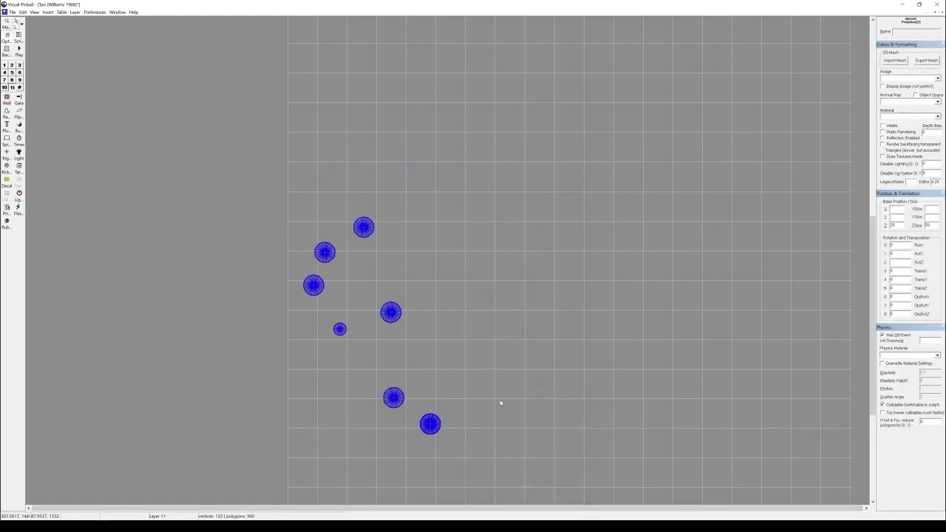
Step: Apply the dPosts collection choice again to the selected primitives, check their collection assignment and clear the selection
right_click(438, 422)
mouse_move(510, 401)
left_click(560, 398)
right_click(435, 424)
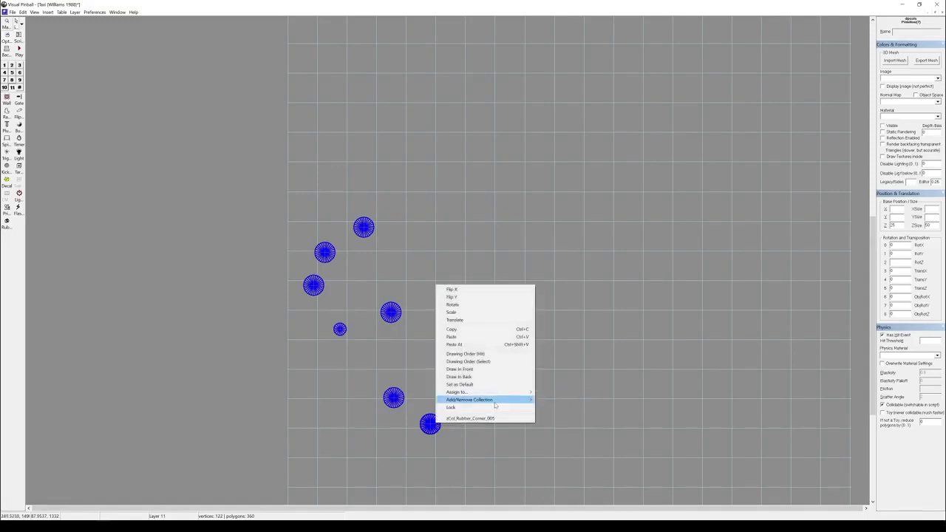
left_click(604, 353)
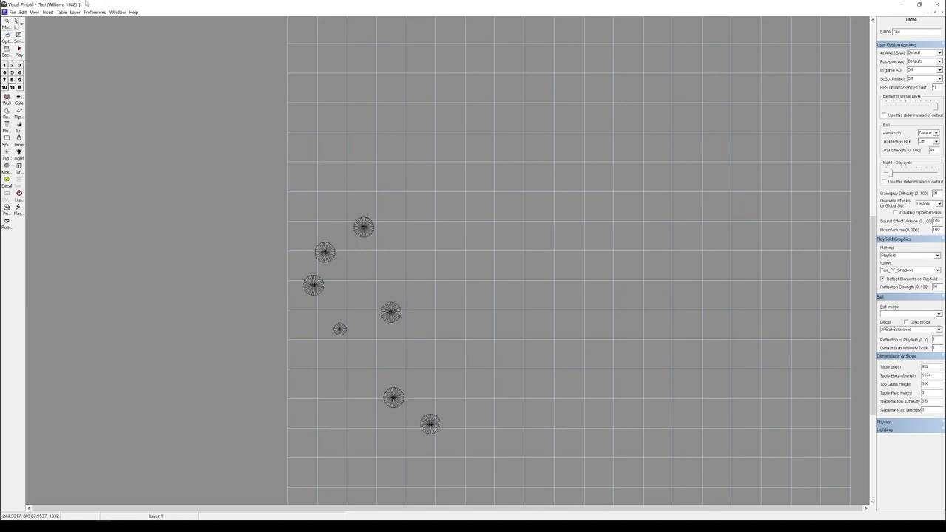
Step: In the Collection Manager, remove the rubber peg from dPosts, add it back, accept the collection and close the manager
left_click(62, 12)
left_click(105, 82)
left_click(340, 173)
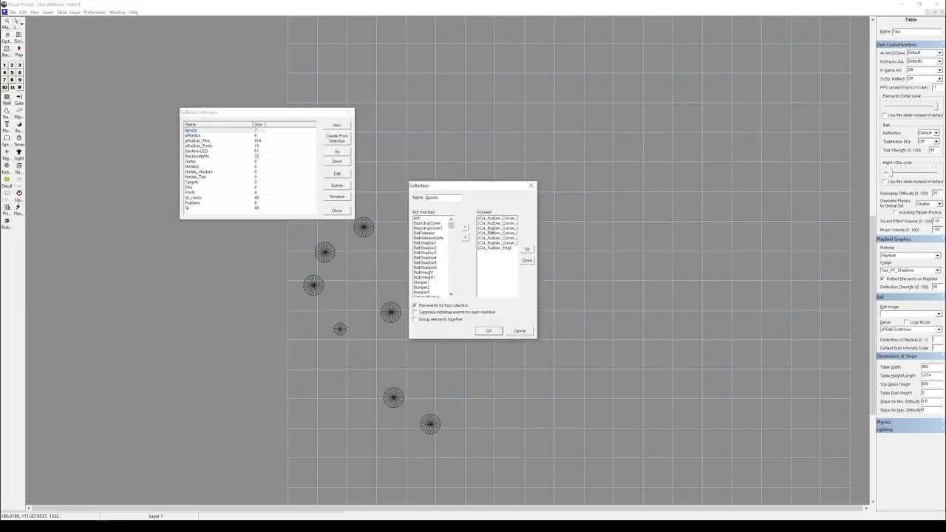
left_click(494, 249)
left_click(464, 237)
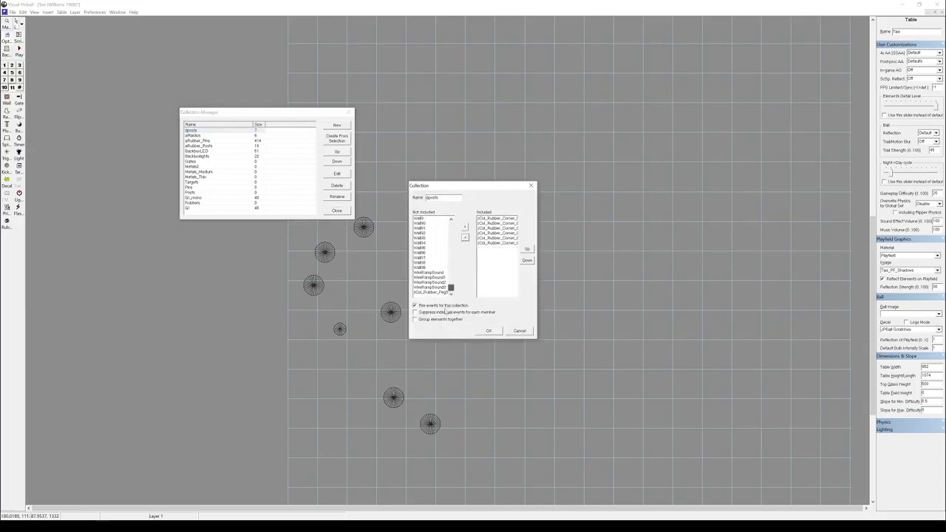
left_click(438, 292)
left_click(465, 227)
left_click(489, 331)
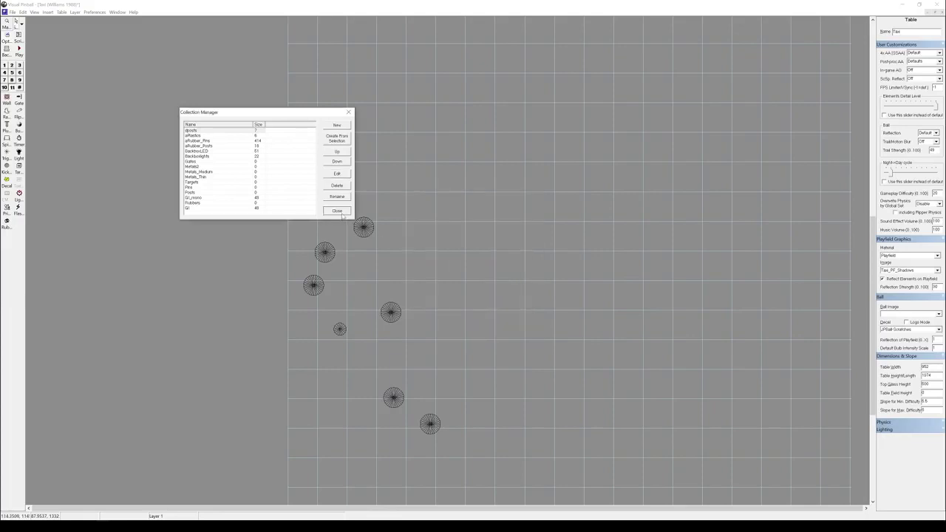
left_click(340, 212)
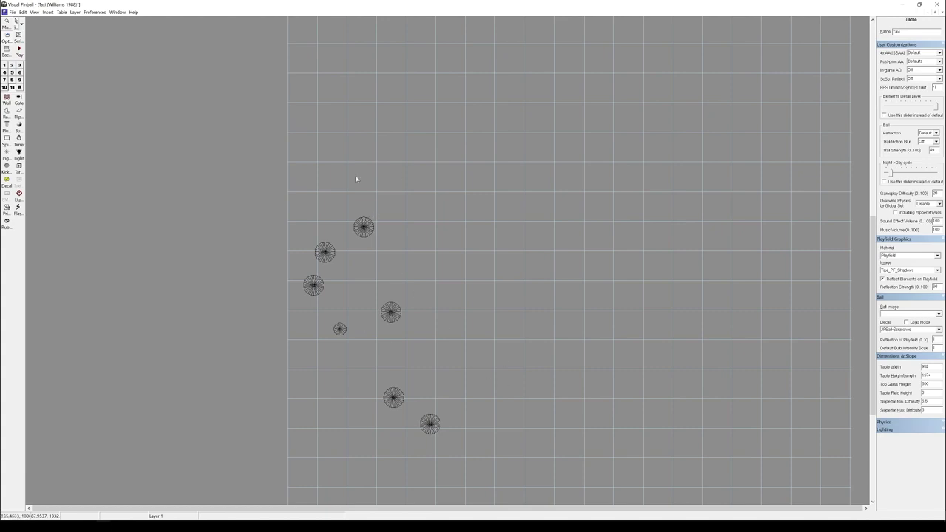
Step: Show the other layers again and draw a wall along the upper-left rubber, fitting its four corners to the outer edges of the two rubber corner primitives
left_click(11, 87)
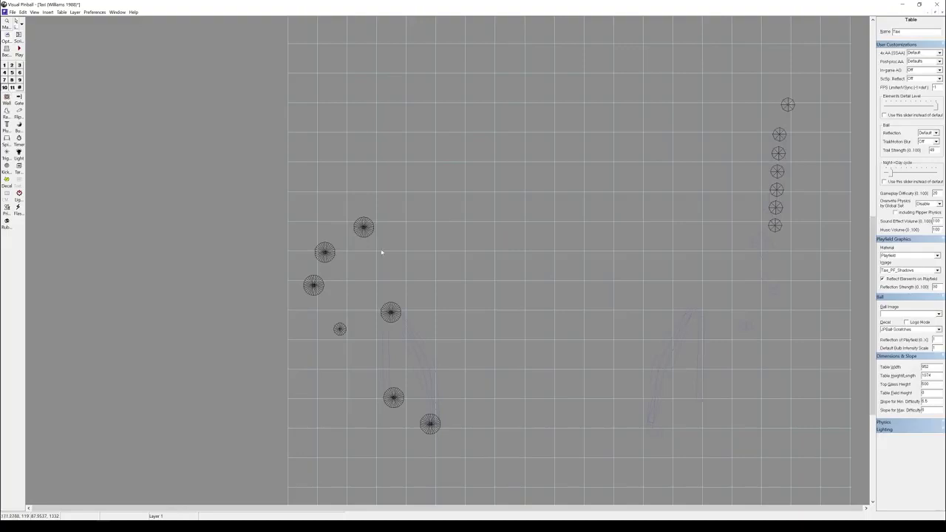
scroll(361, 263, "up", 3)
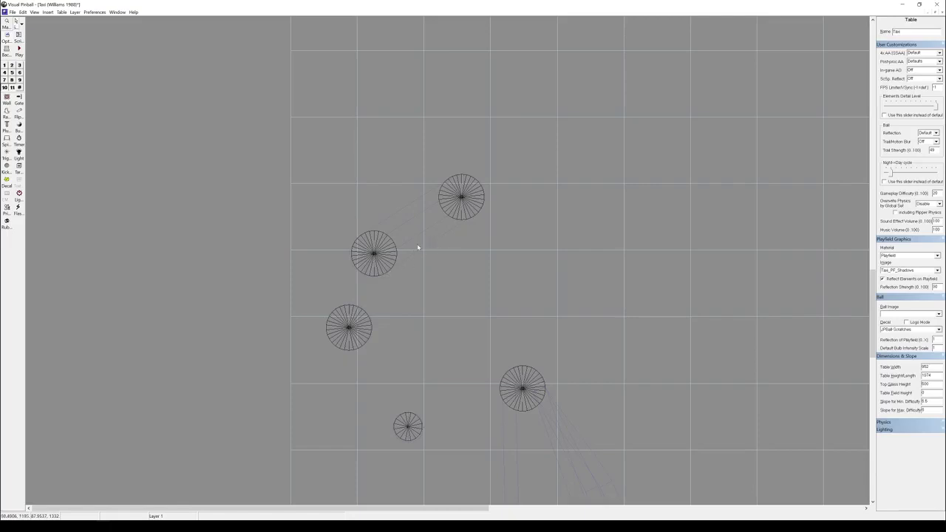
left_click(6, 99)
left_click(431, 245)
left_click_drag(366, 313, 390, 267)
left_click_drag(498, 311, 475, 215)
left_click(389, 269)
left_click(369, 198)
left_click(369, 179)
left_click_drag(365, 180, 365, 237)
left_click_drag(498, 178, 446, 181)
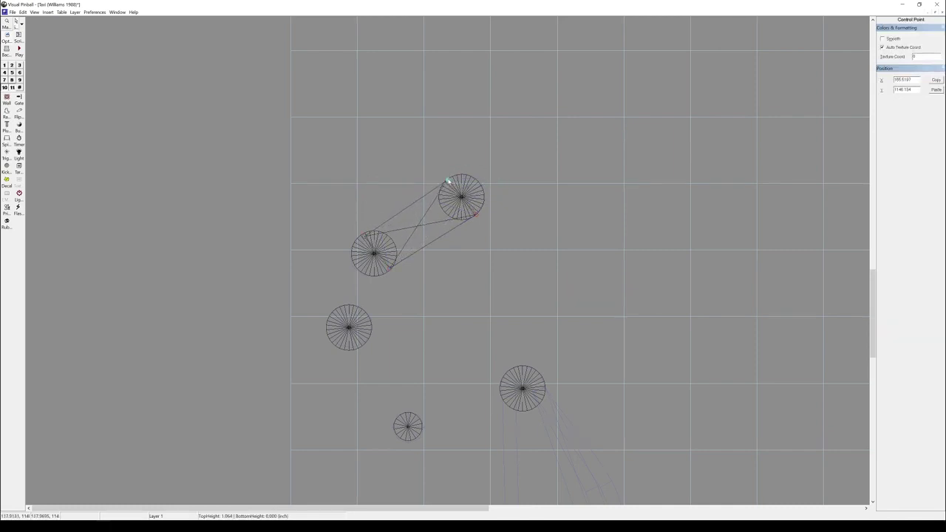
Step: Turn off Overwrite Material Settings for the new wall and assign it the physics material zCol_RubberBands
scroll(479, 258, "down", 2)
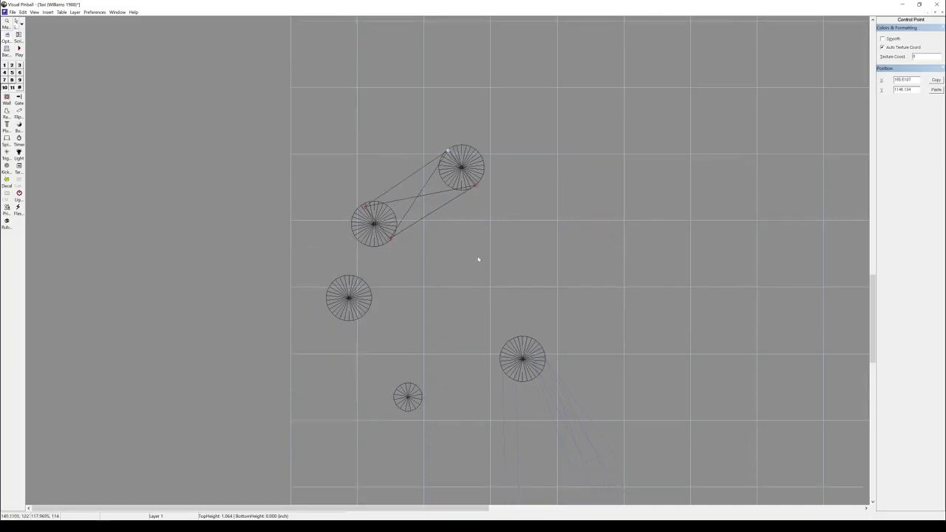
scroll(477, 257, "up", 1)
left_click(424, 210)
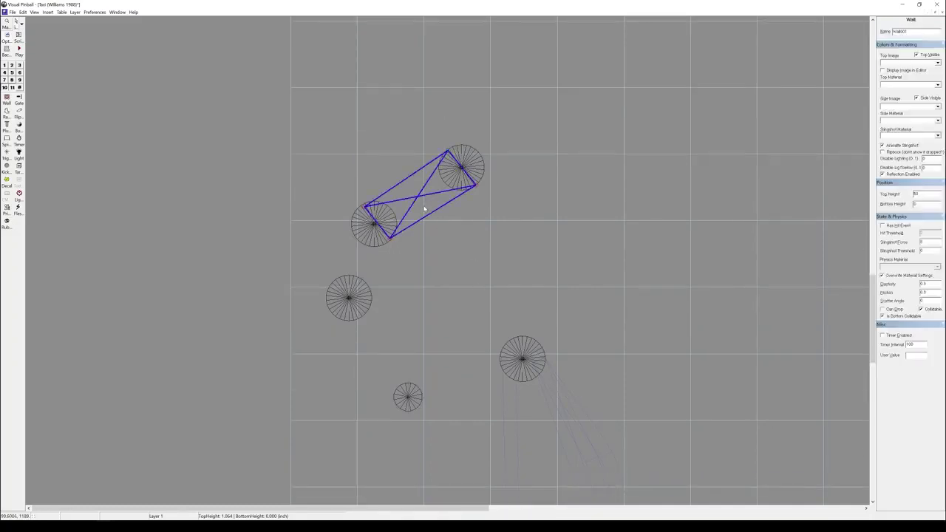
right_click(433, 211)
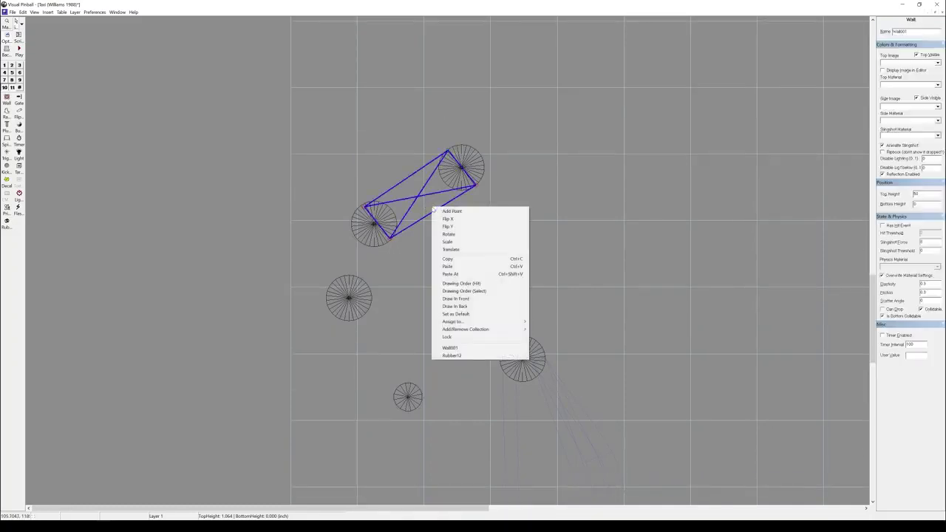
mouse_move(510, 331)
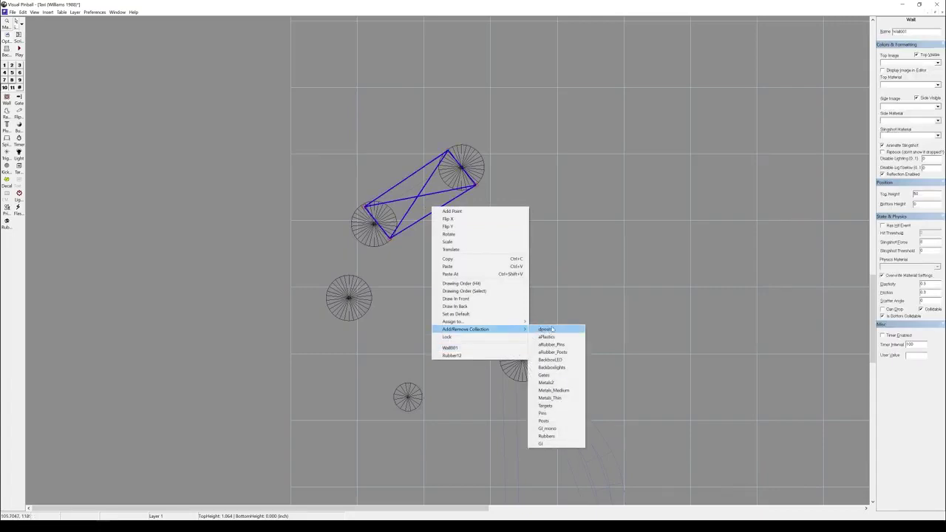
left_click(911, 274)
left_click(558, 266)
left_click(403, 203)
left_click(918, 267)
scroll(932, 288, "down", 10)
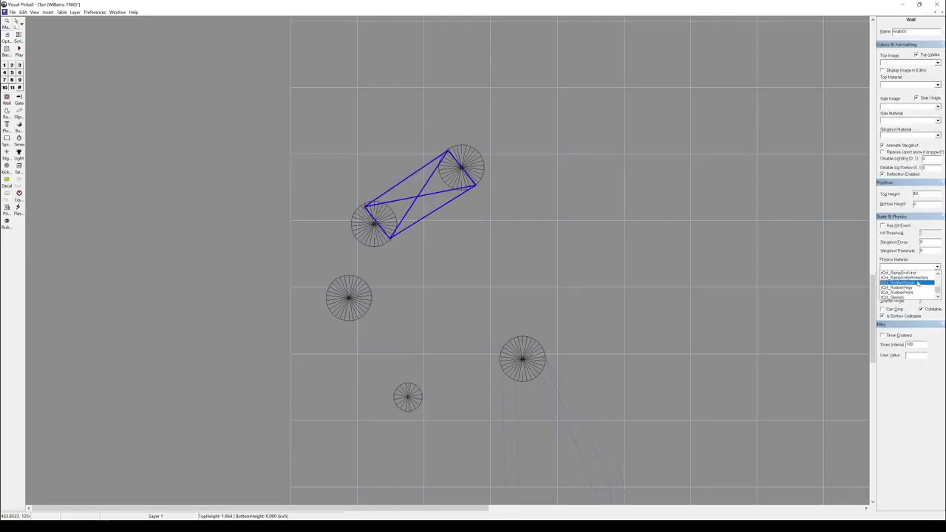
left_click(918, 283)
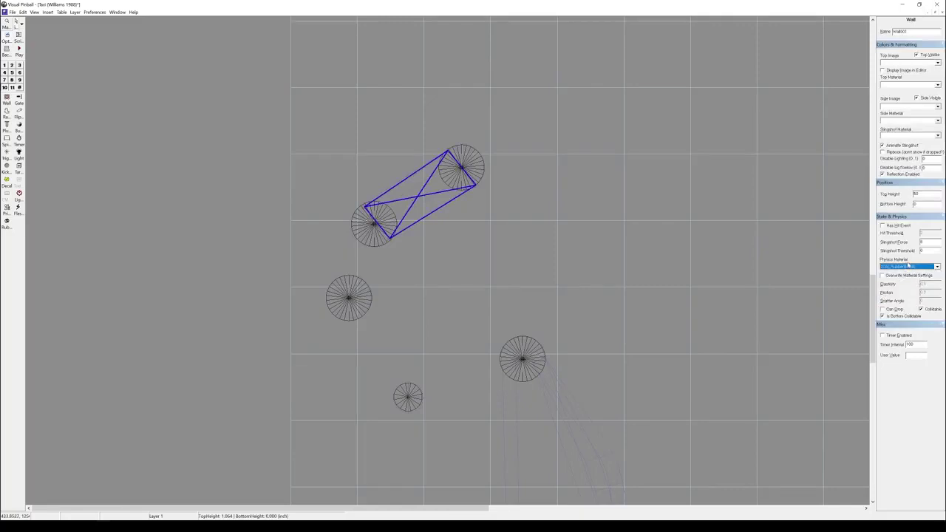
Step: Enable Has Hit Event for the new wall and view the collections it can be added to
left_click(896, 226)
key("Tab")
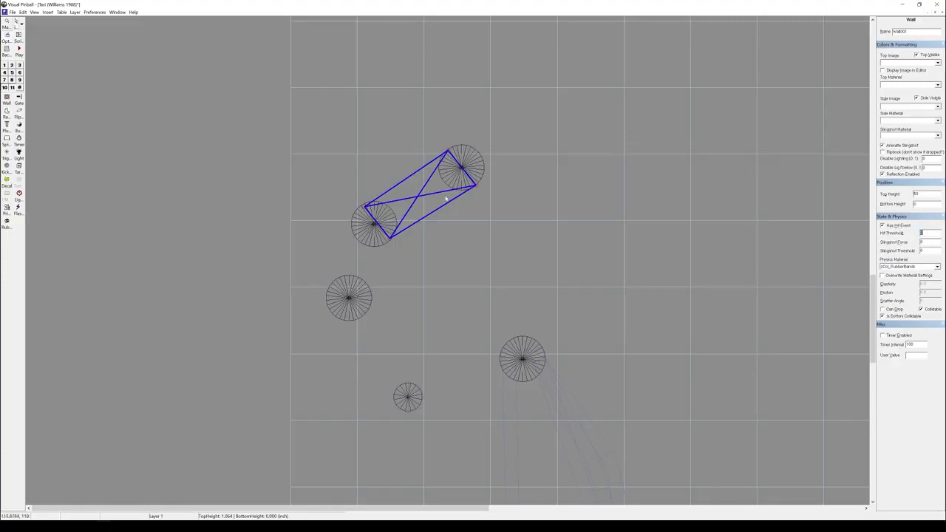
right_click(445, 196)
mouse_move(530, 320)
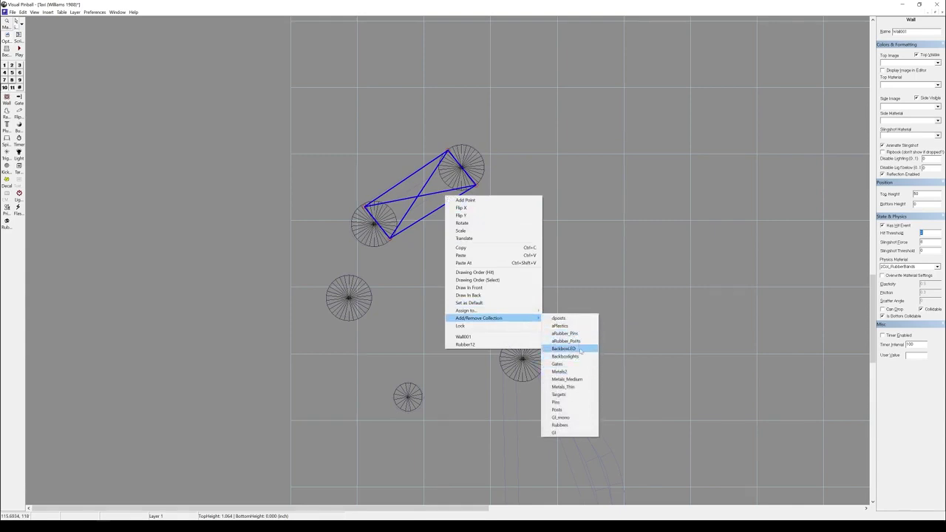
left_click(479, 167)
Step: Select the two rubber corner primitives at the wall's ends and choose the aRubber_Posts collection for them
left_click(473, 170)
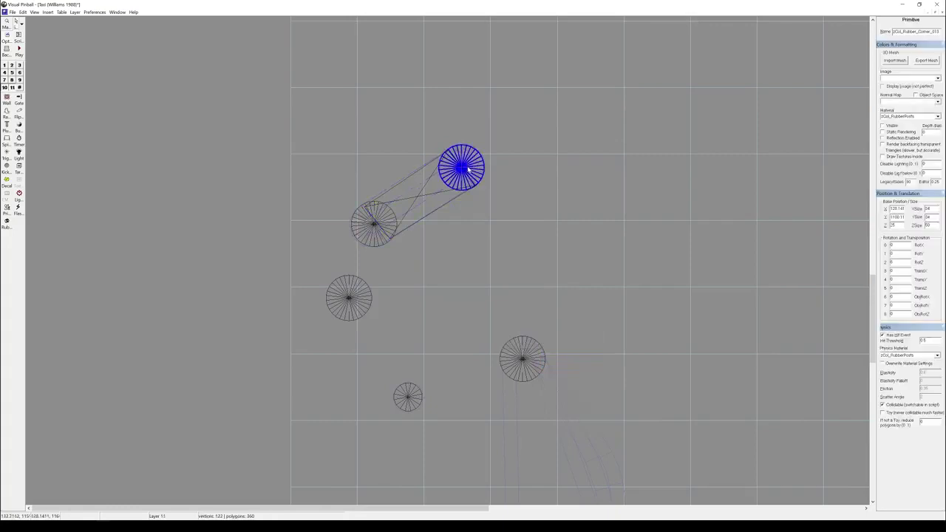
left_click(389, 213, "shift")
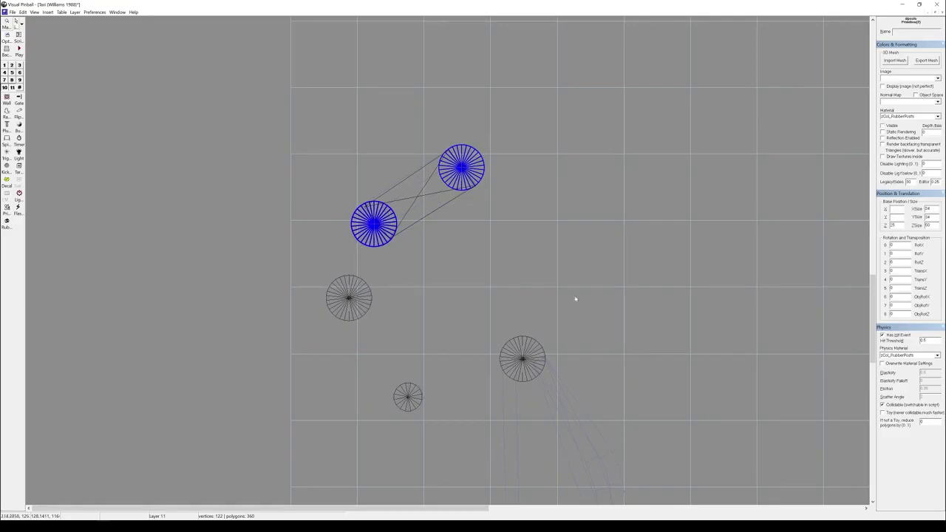
right_click(391, 214)
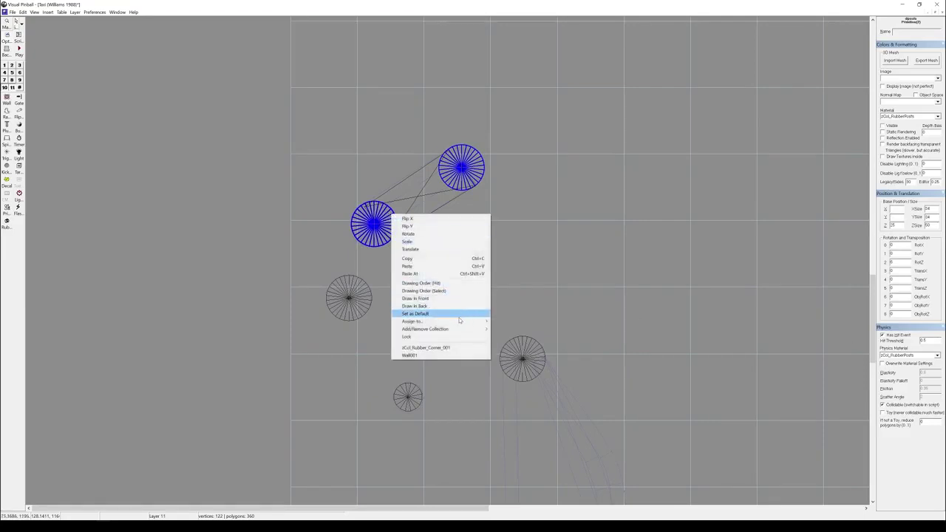
mouse_move(476, 329)
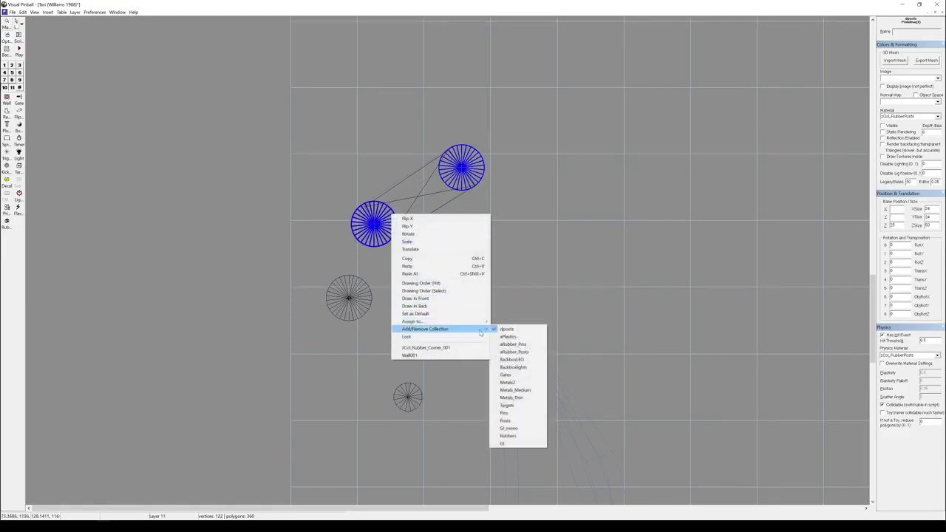
left_click(527, 352)
left_click(492, 299)
Step: Select the two nearest rubber corner primitives below the wall, view their available actions and clear the selection
left_click(513, 347)
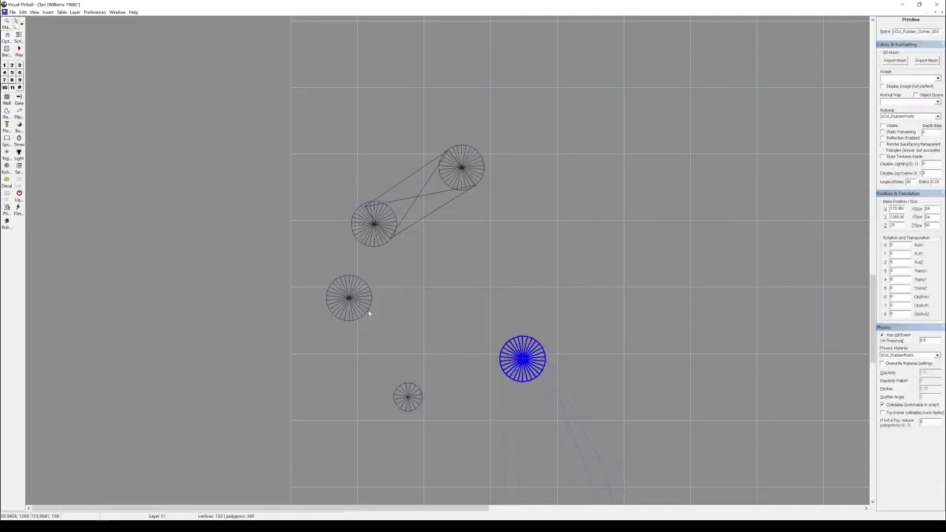
left_click(361, 297, "shift")
right_click(355, 289)
left_click(373, 272)
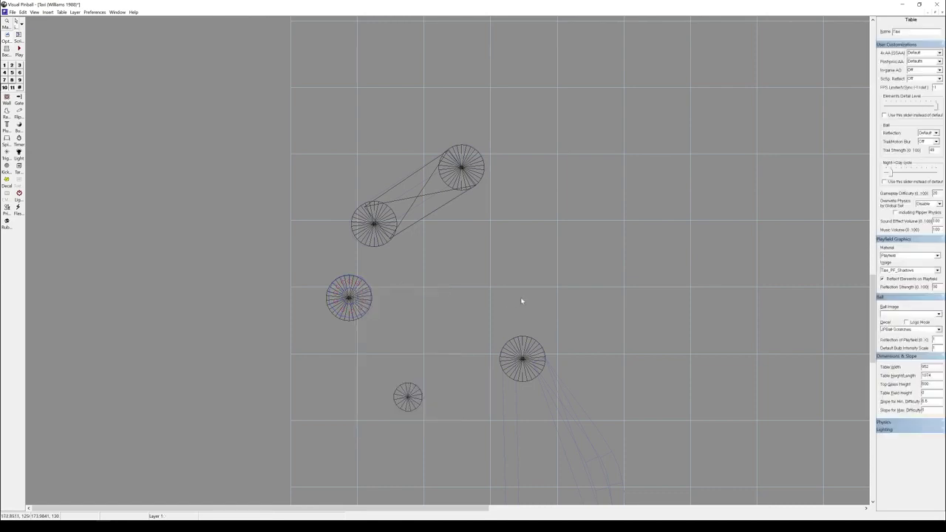
Step: Copy the rubber corner primitive at the wall's upper end and place two copies at the ends of the angled rubber in the table's middle
scroll(532, 312, "down", 5)
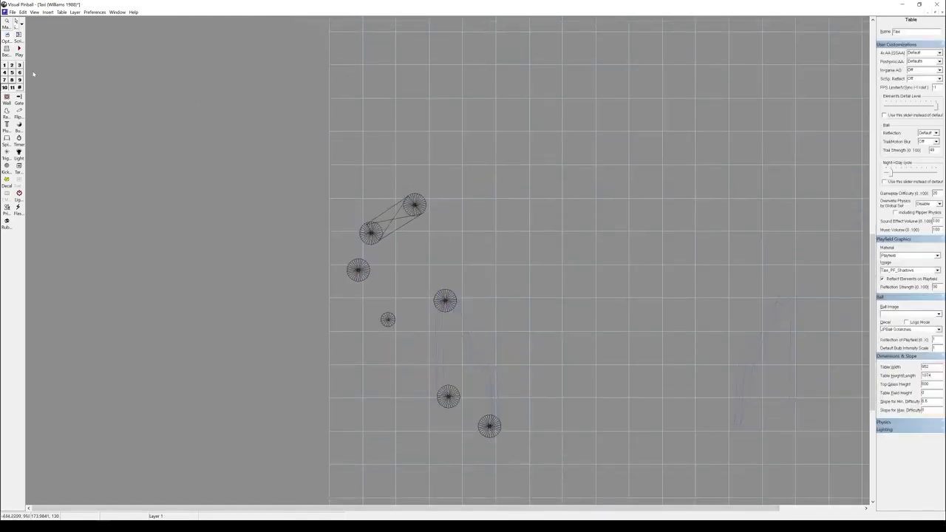
left_click(4, 65)
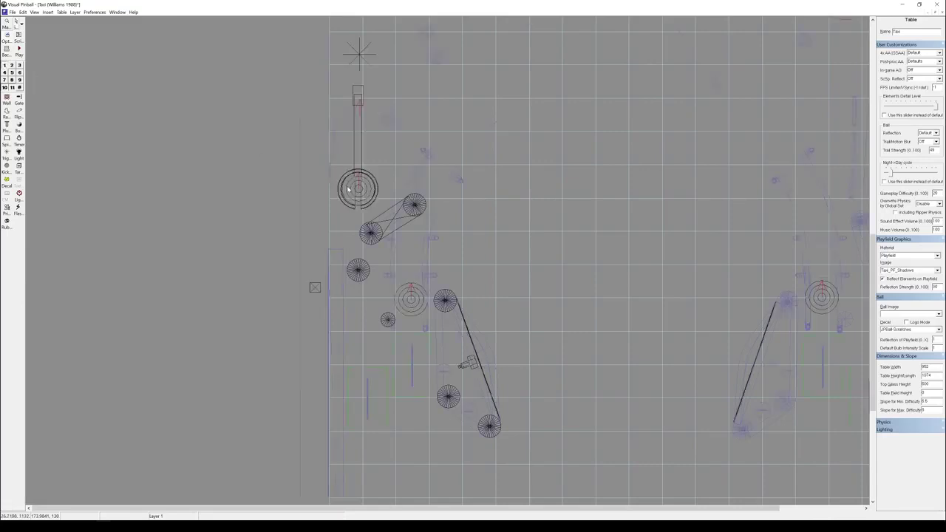
left_click(421, 204)
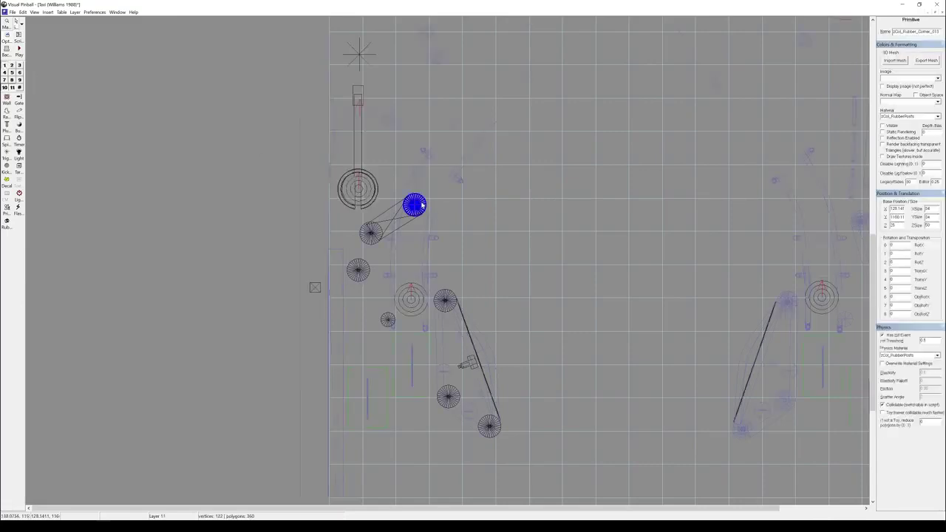
scroll(637, 217, "down", 3)
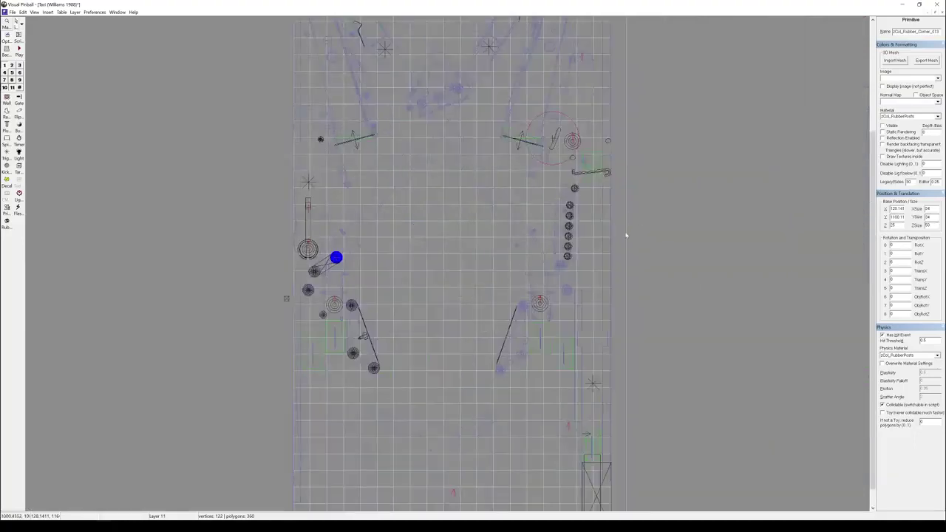
scroll(528, 220, "up", 3)
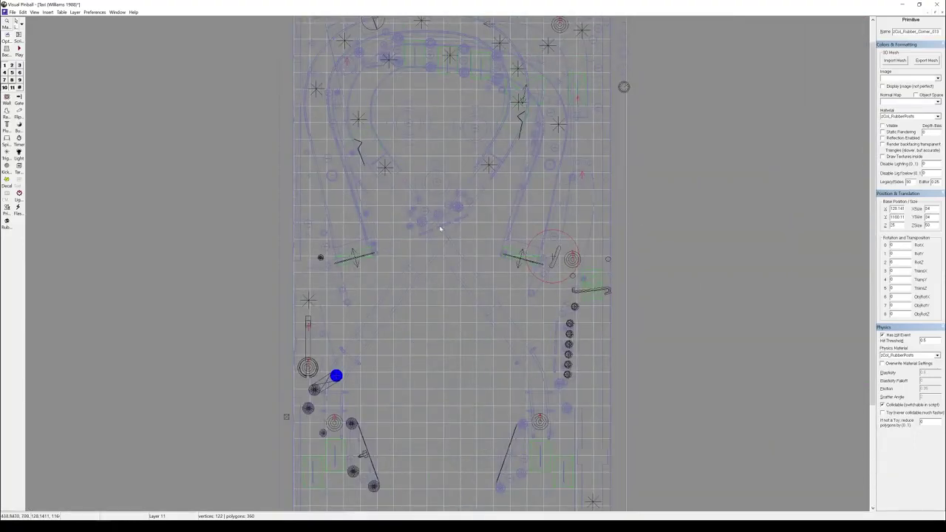
scroll(439, 229, "up", 3)
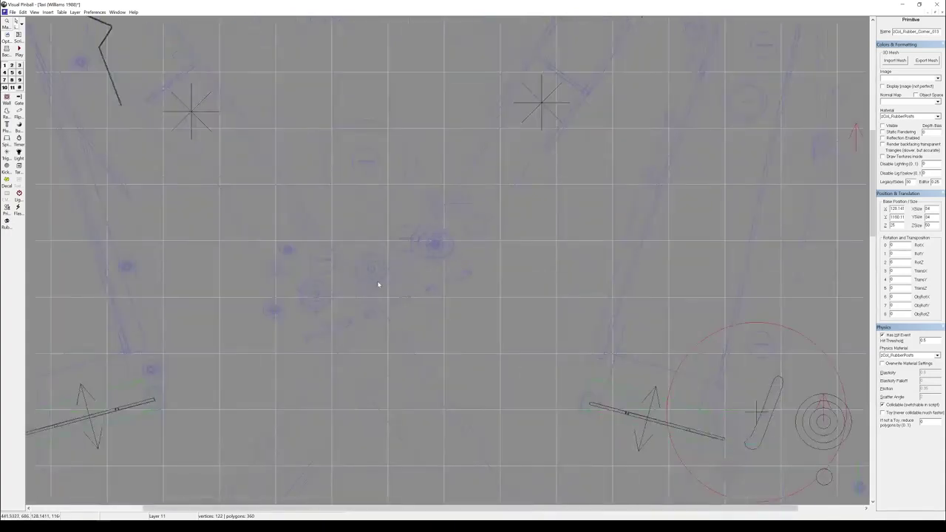
left_click(5, 67)
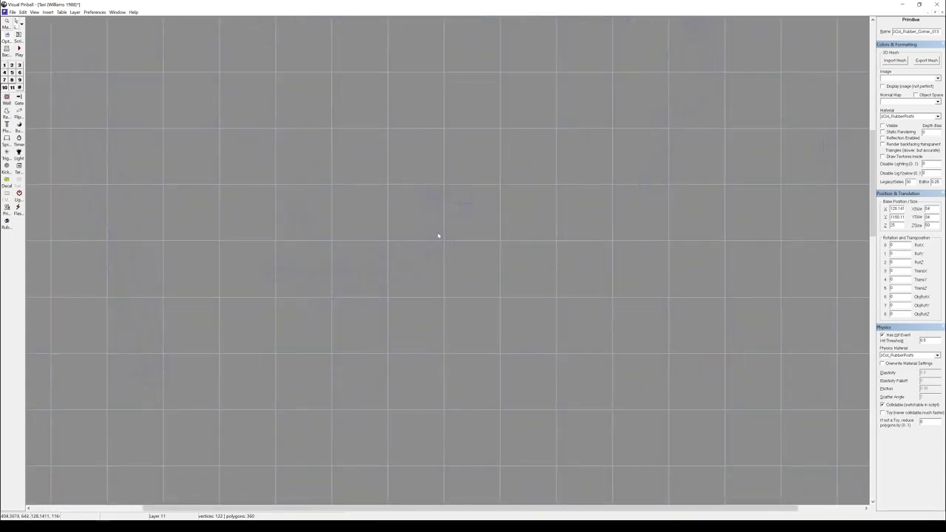
left_click_drag(430, 238, 430, 259)
key("ctrl+v")
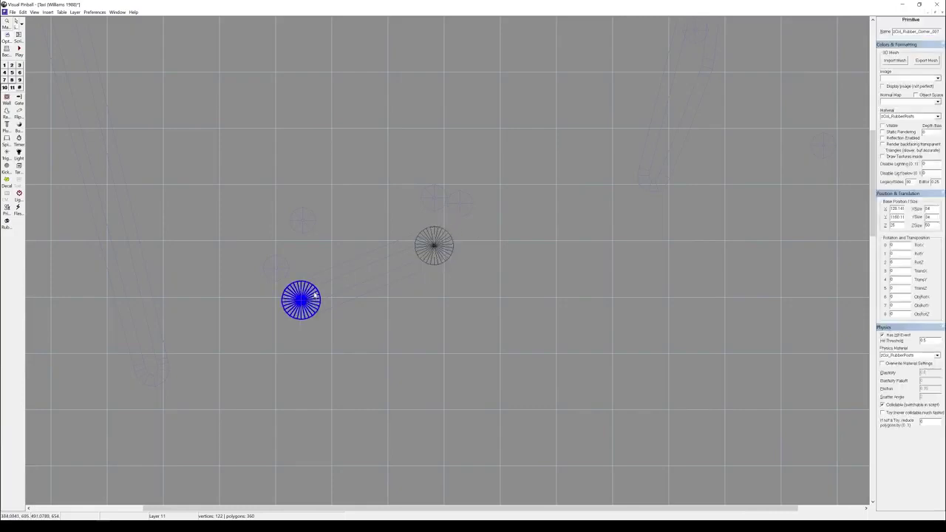
left_click_drag(315, 297, 332, 292)
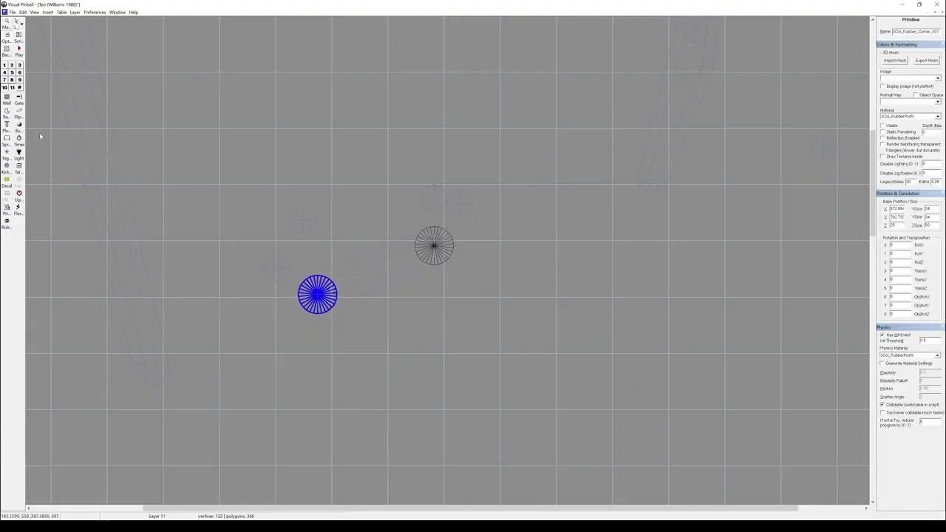
Step: Show the other table parts again and paste a third rubber corner primitive, centring it between the two new copies
left_click(6, 65)
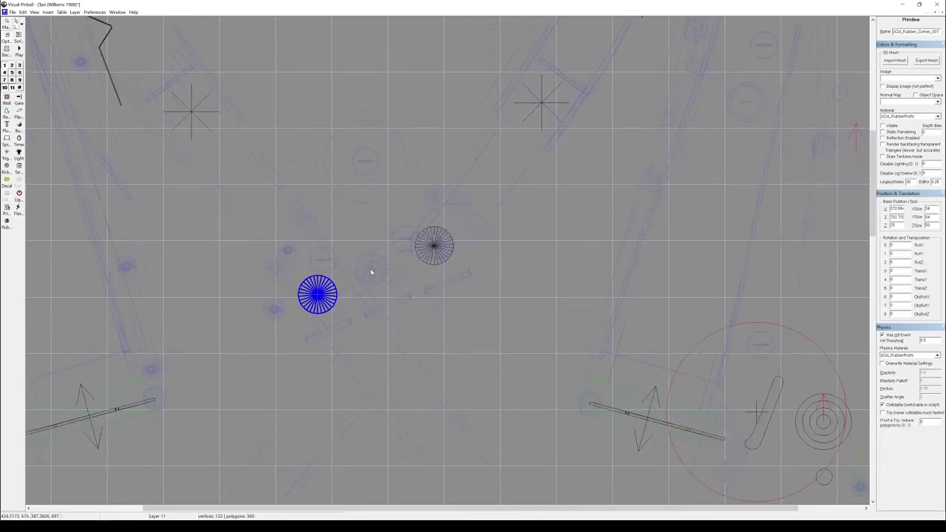
key("ctrl+v")
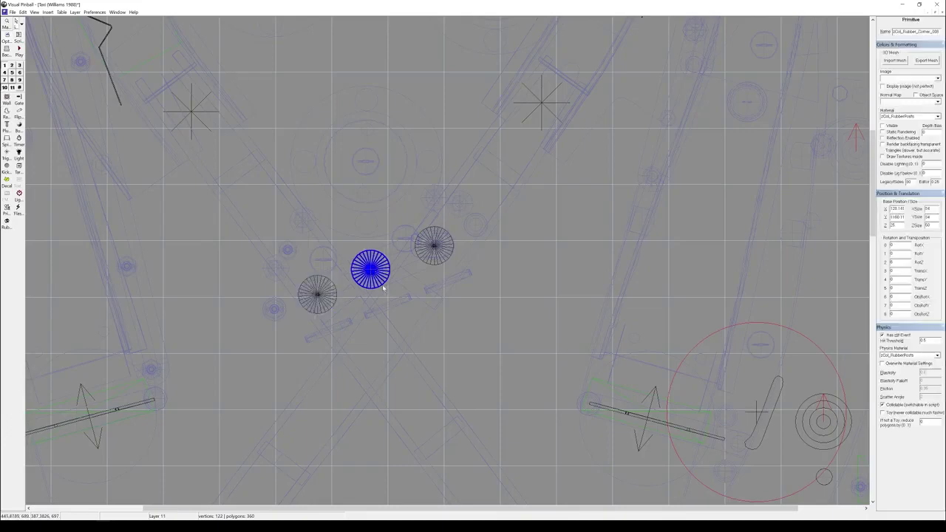
left_click_drag(381, 287, 381, 288)
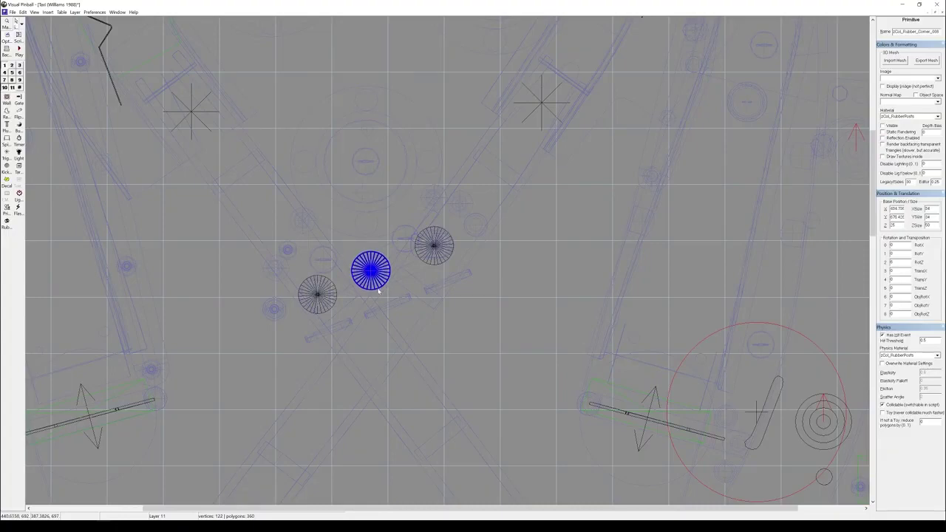
left_click_drag(376, 293, 375, 294)
Step: Hide the other table parts, select the small rubber Pin2 beside the new corner primitives and clear the selection
scroll(424, 262, "down", 1)
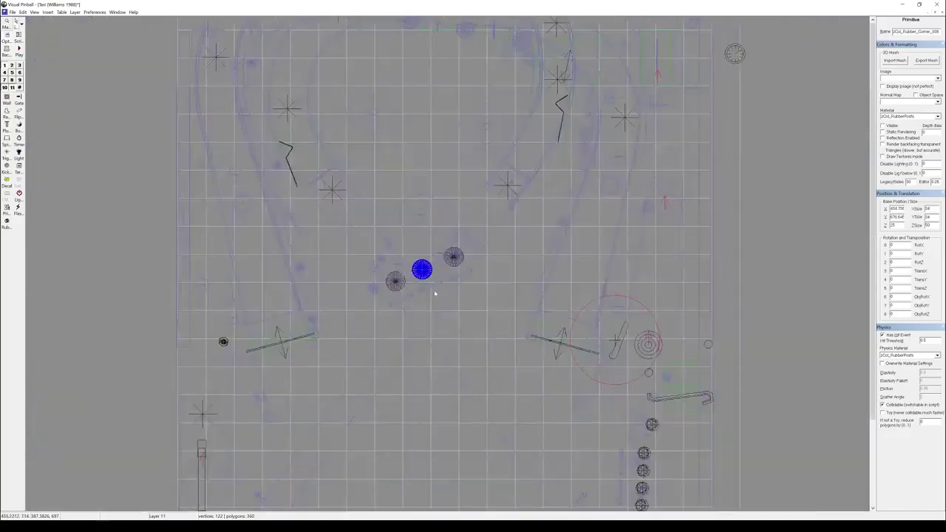
scroll(433, 296, "down", 1)
scroll(414, 314, "down", 1)
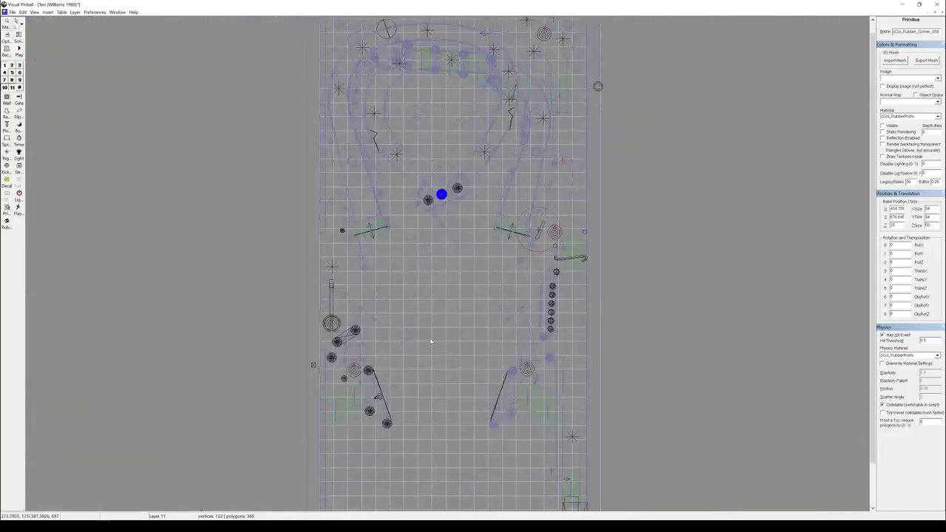
scroll(433, 346, "up", 1)
scroll(317, 296, "up", 1)
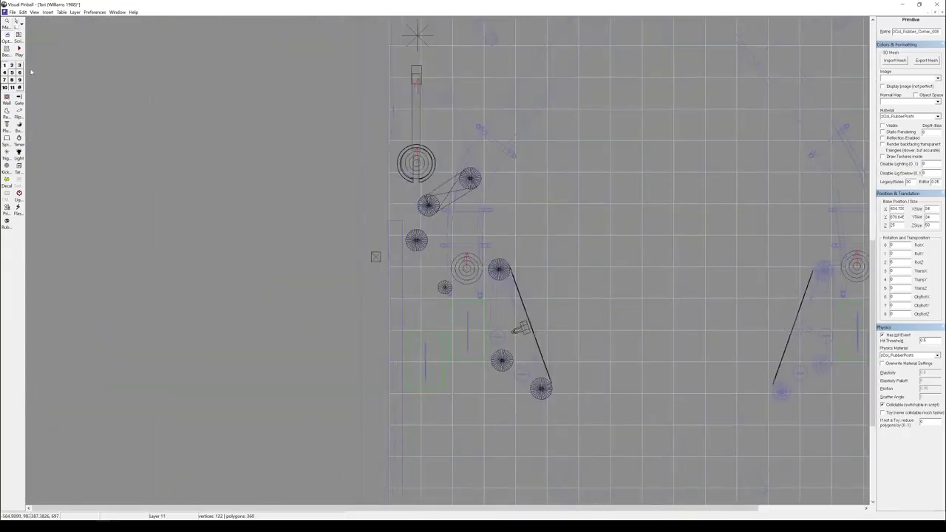
left_click(5, 65)
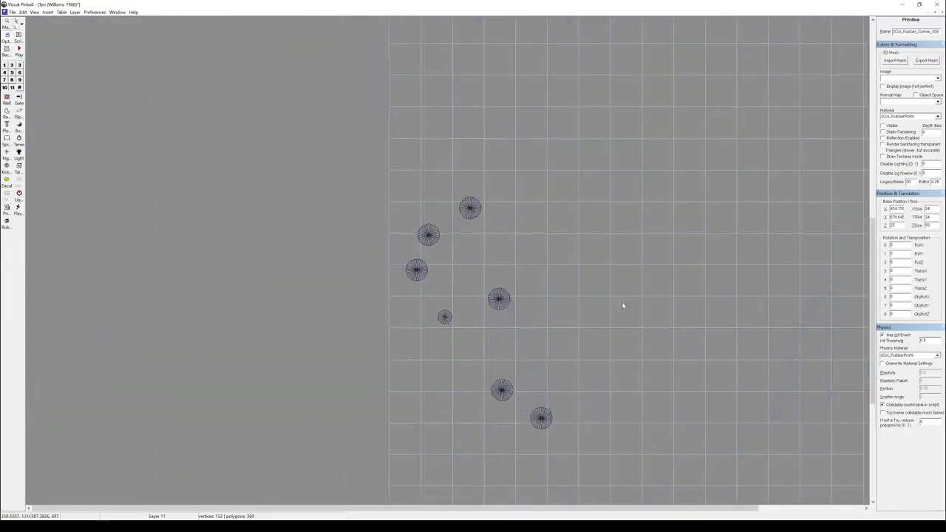
scroll(622, 301, "down", 1)
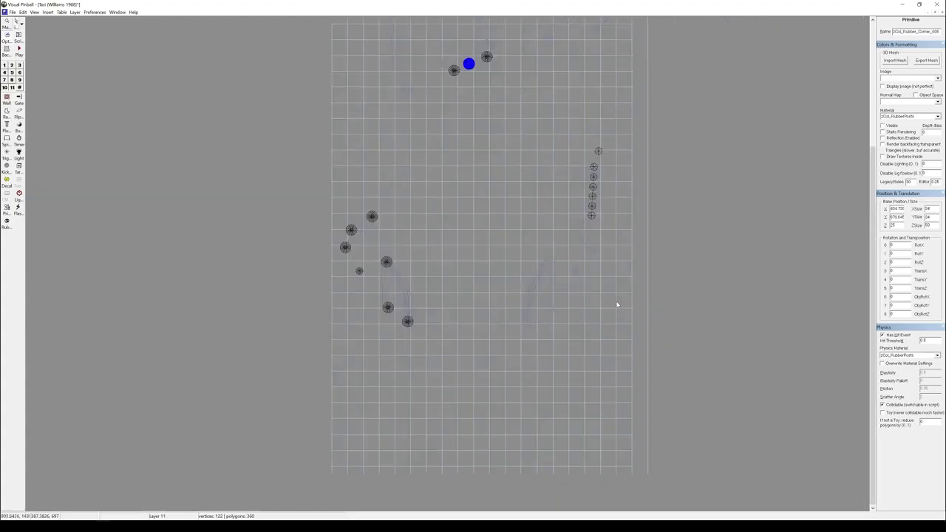
scroll(615, 300, "up", 1)
left_click(441, 94)
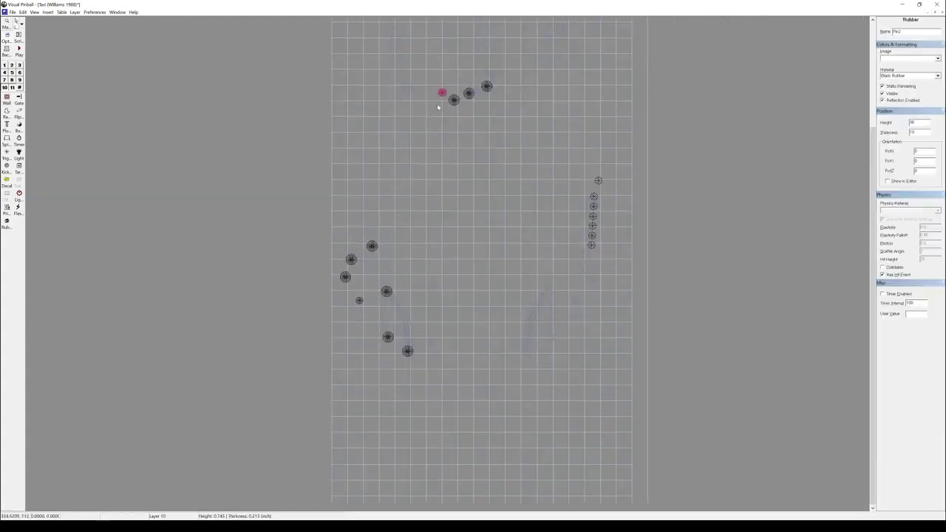
key("Delete")
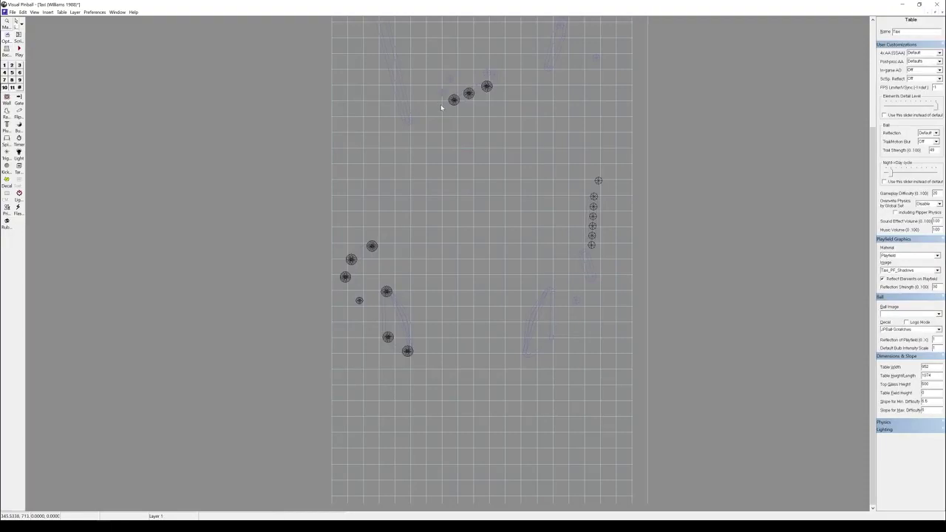
Step: Move the lower-left of the three new corner primitives onto the small rubber Pin2
left_click(454, 100)
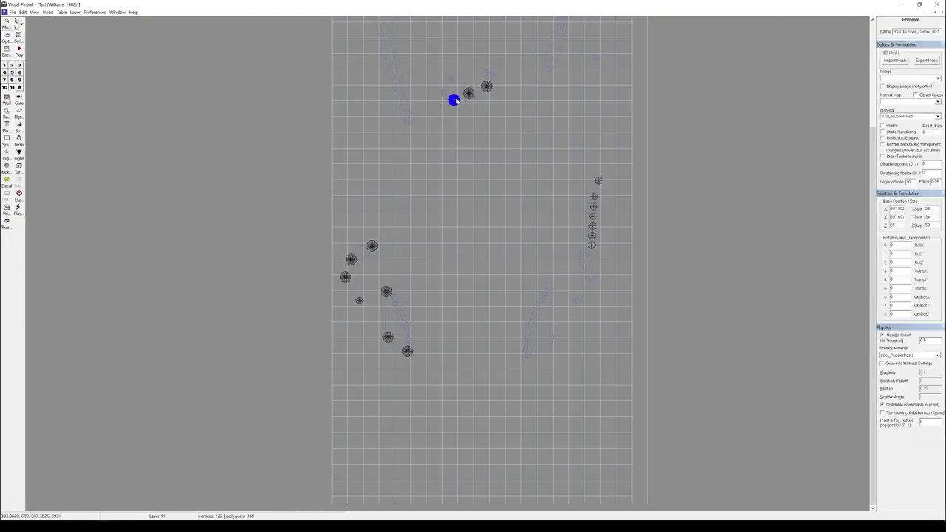
left_click_drag(453, 100, 441, 92)
scroll(442, 92, "up", 1)
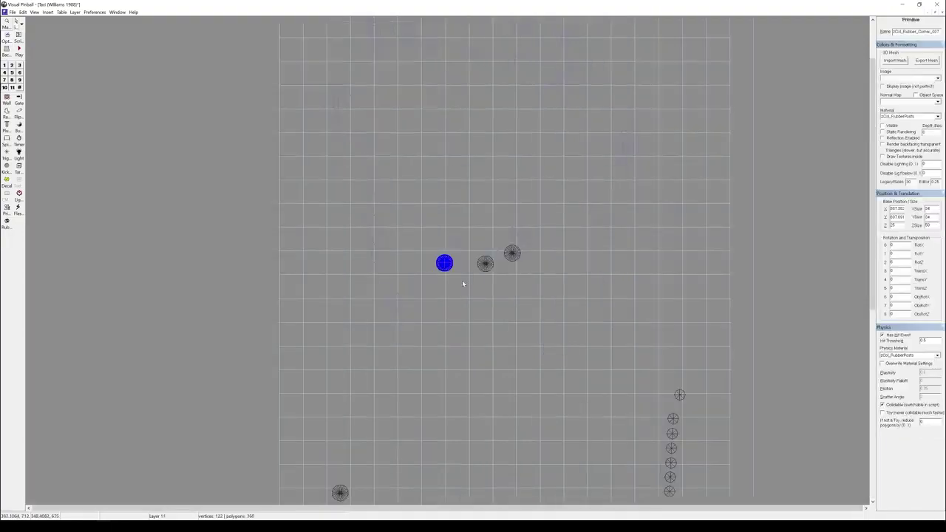
scroll(458, 282, "up", 2)
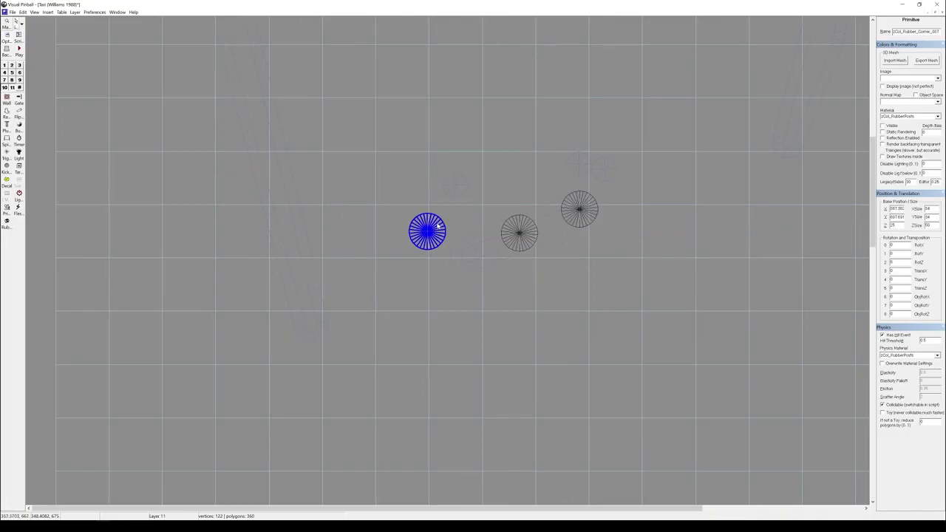
Step: Set the X and Y size of the primitive over Pin2 to 30
right_click(439, 225)
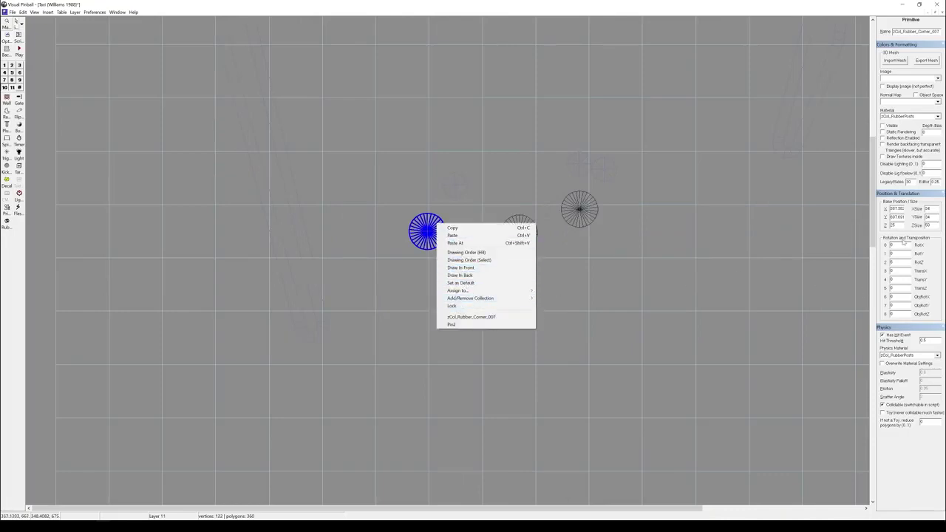
key("Escape")
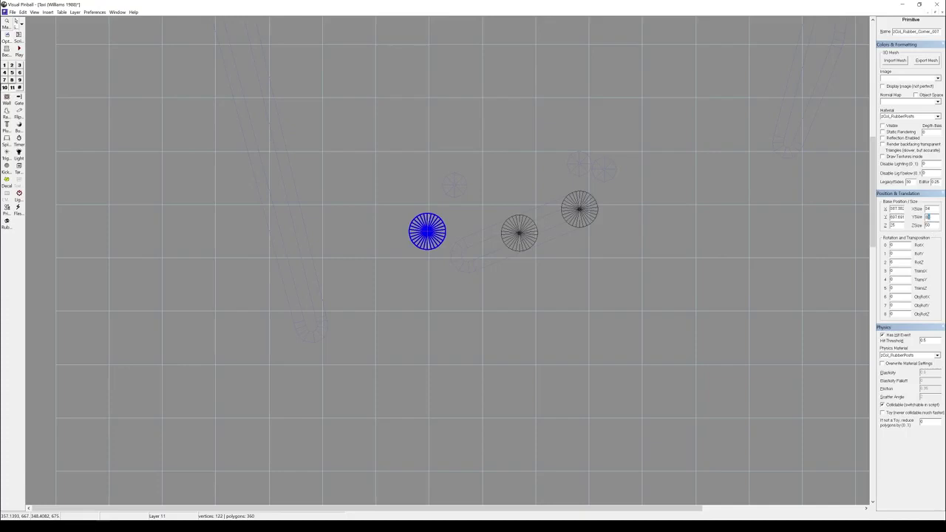
type("50")
key("Return")
type("50")
key("Return")
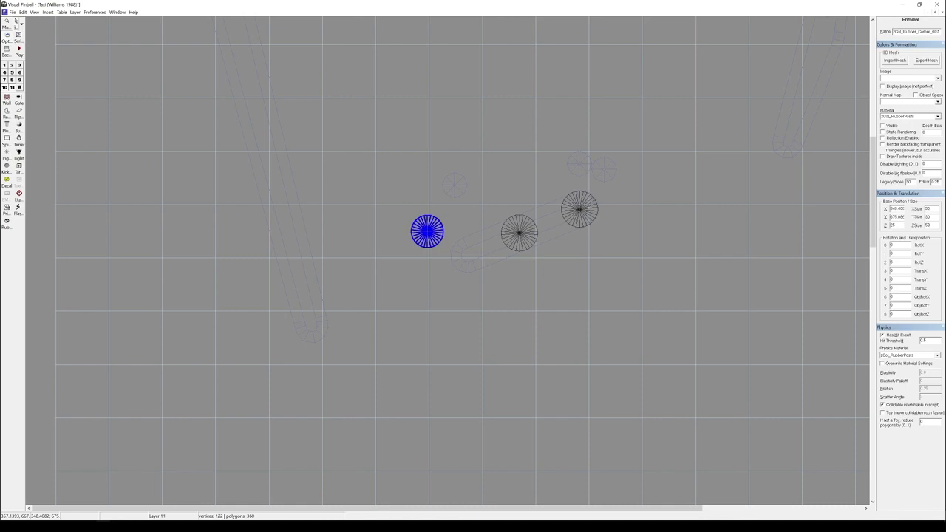
Step: Create a new collection for the table and name it dsleeves
right_click(436, 226)
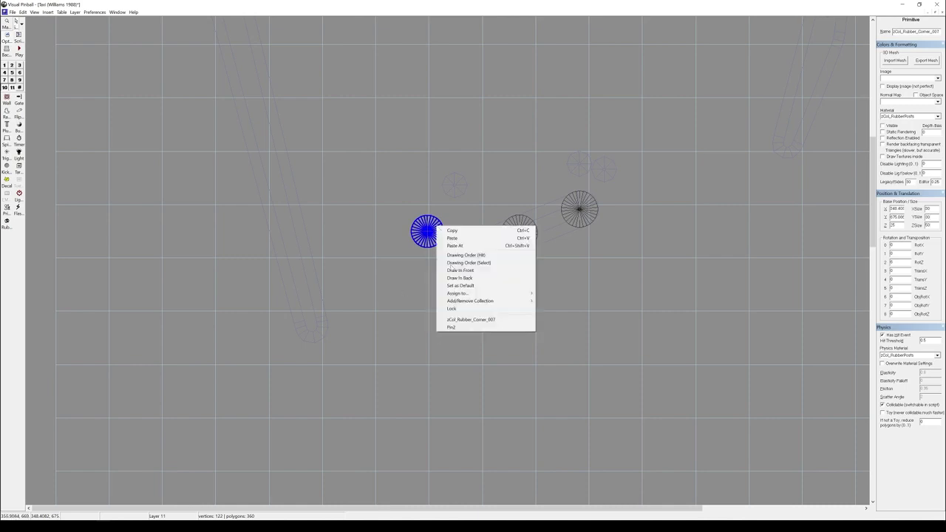
mouse_move(470, 301)
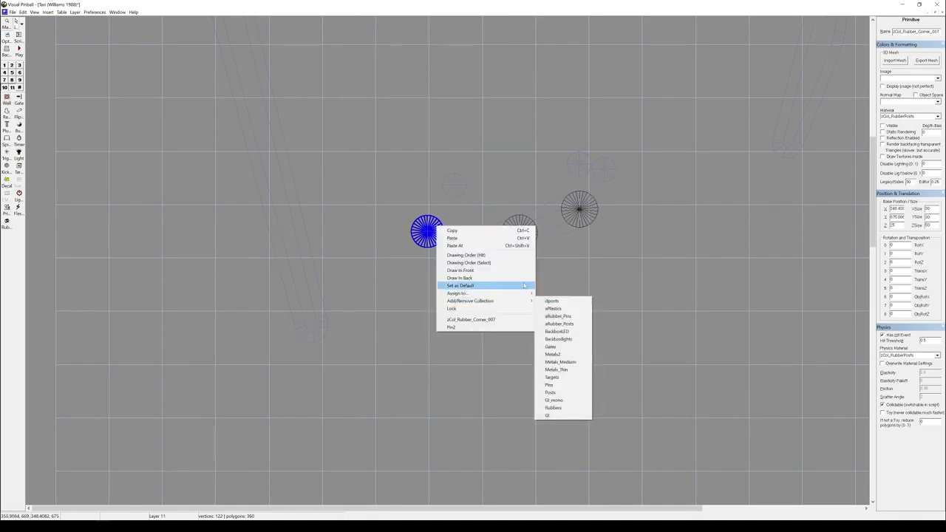
left_click(61, 11)
left_click(101, 83)
left_click(340, 127)
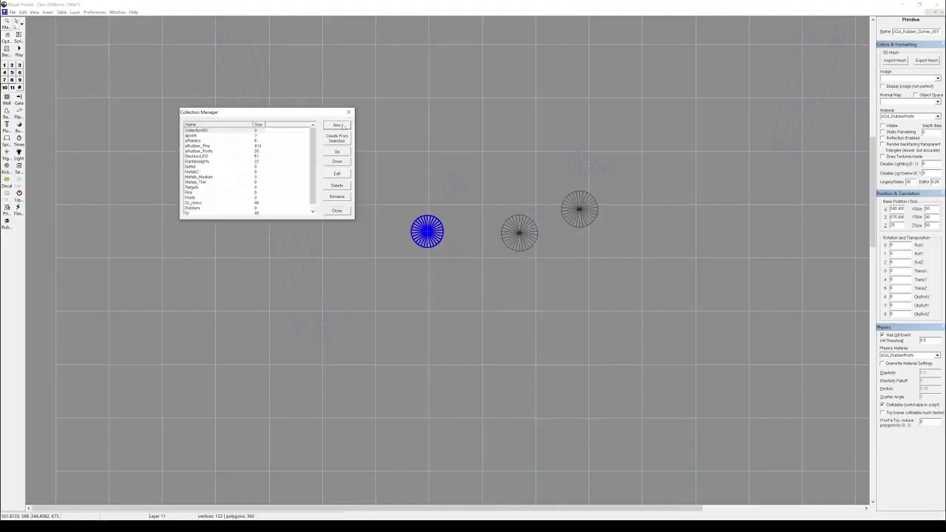
left_click(224, 131)
left_click(336, 196)
type("dbm")
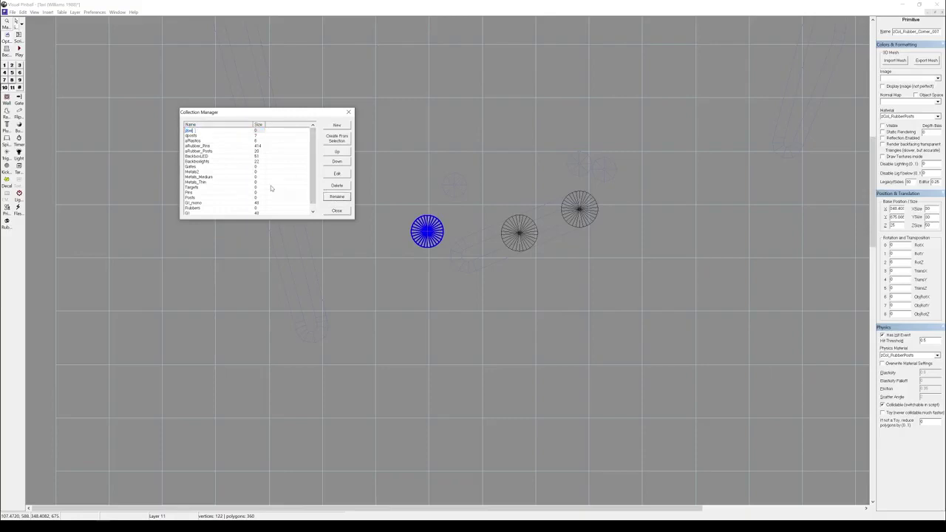
type("ounds")
key("Return")
left_click(337, 212)
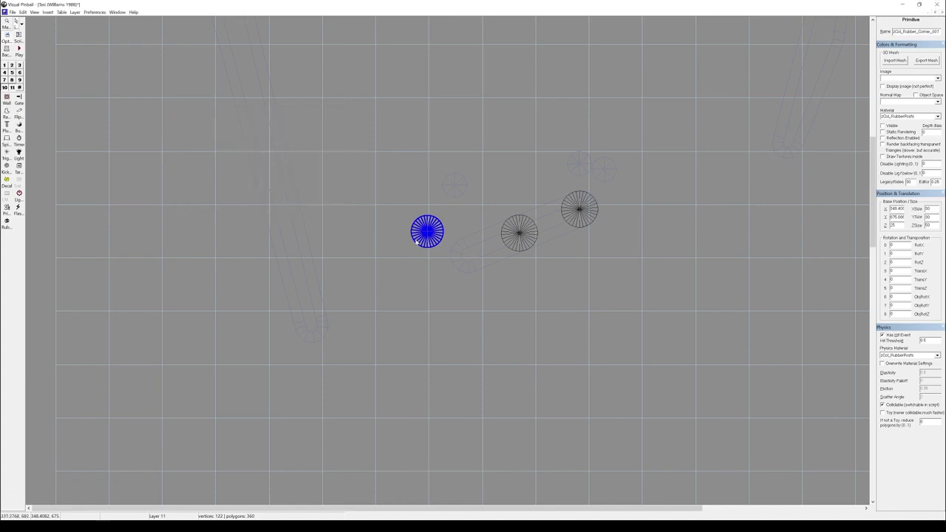
Step: Add the corner primitive over Pin2 to the dsleeves collection
right_click(418, 239)
mouse_move(500, 312)
left_click(543, 313)
Step: Enable firing events for the dsleeves collection and save the collection settings
left_click(60, 12)
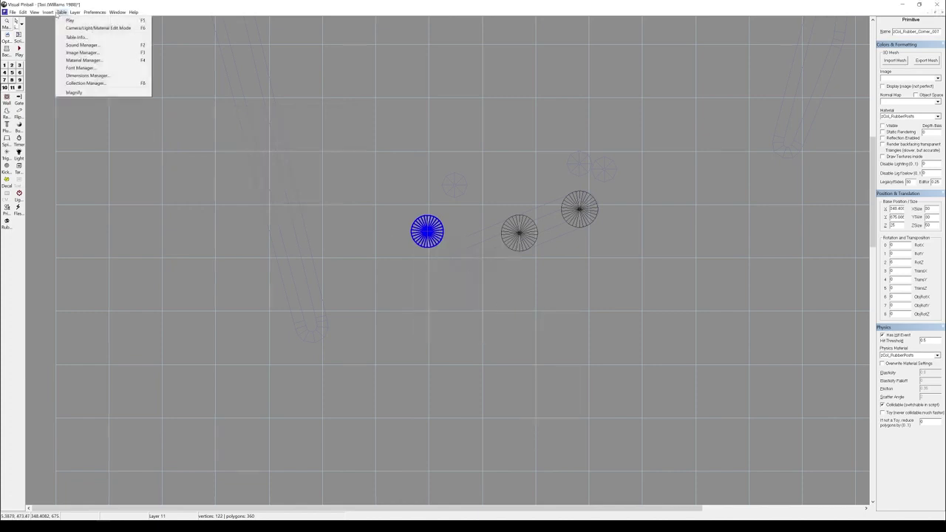
left_click(85, 83)
left_click(338, 176)
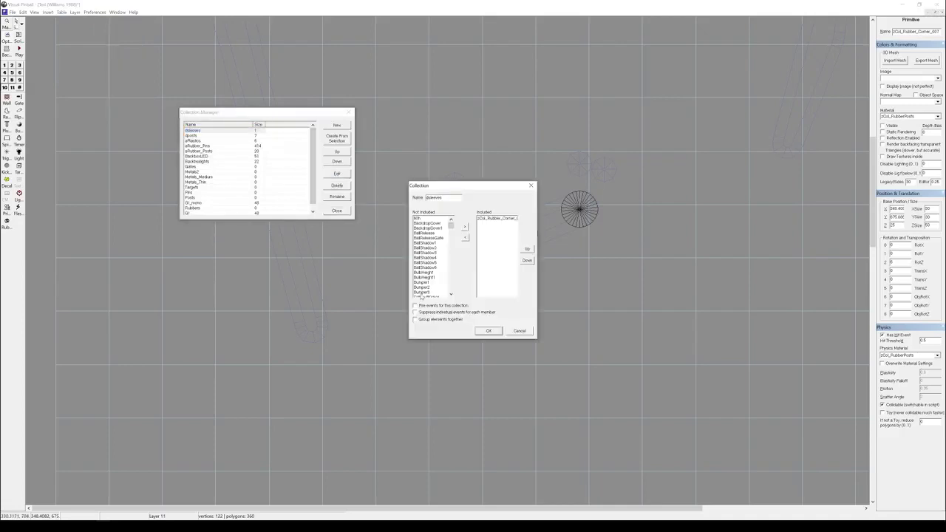
left_click(435, 307)
left_click(488, 331)
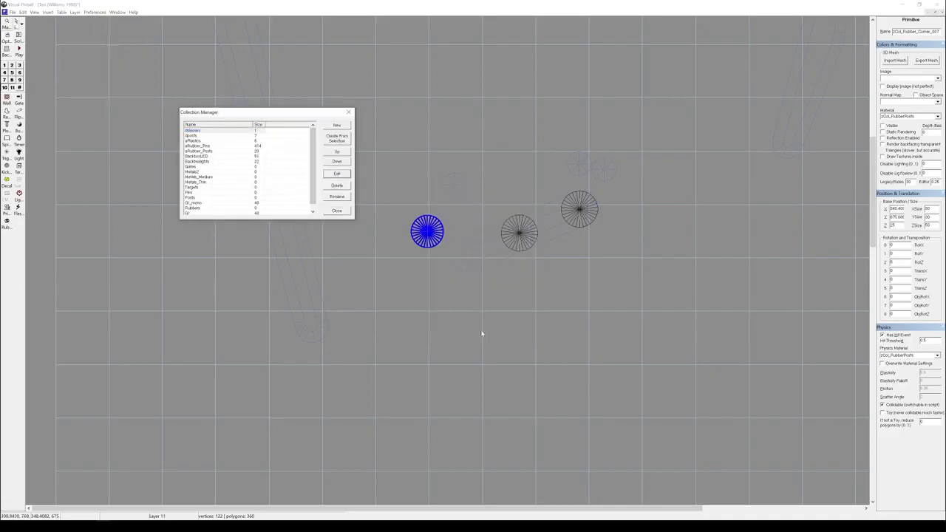
left_click(335, 212)
Step: Select all the new rubber collision primitives except the one over Pin2 and assign them to the dposts collection
scroll(404, 312, "down", 2)
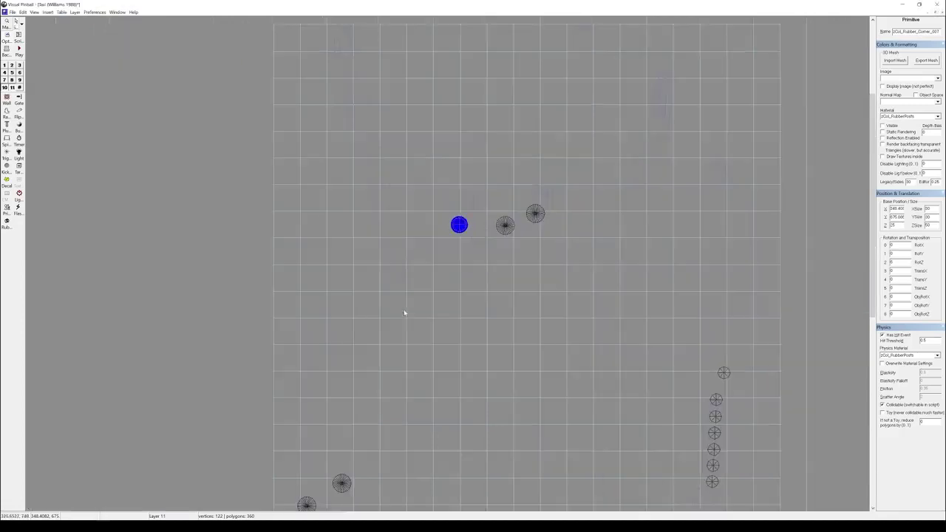
scroll(423, 286, "down", 2)
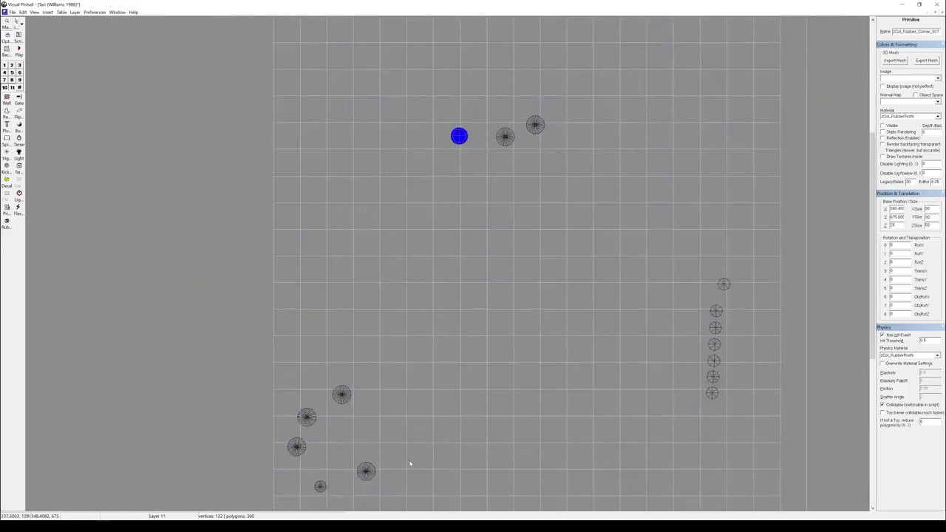
scroll(421, 321, "down", 1)
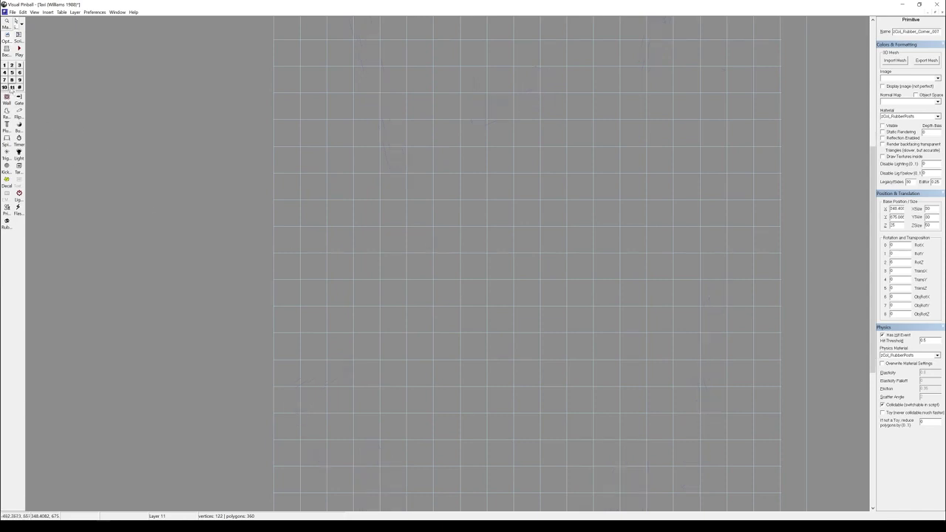
scroll(343, 249, "down", 2)
left_click_drag(266, 153, 581, 433)
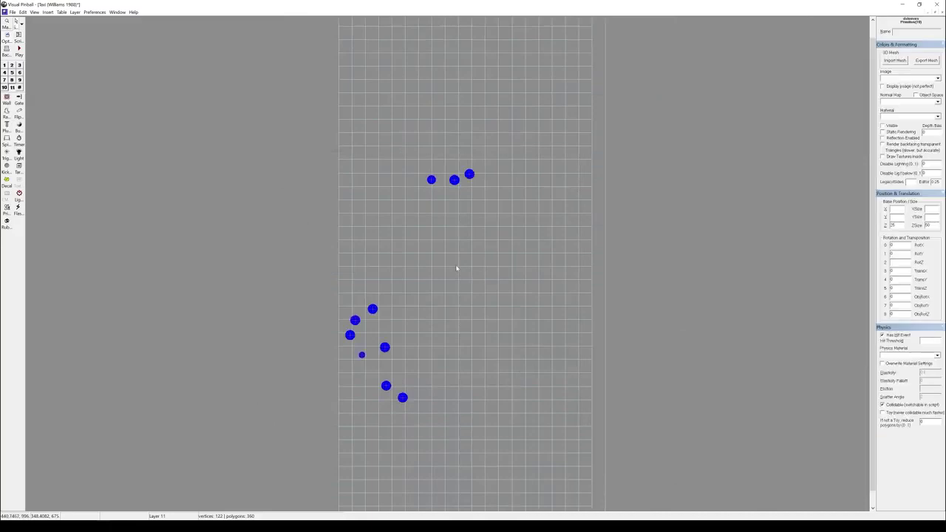
left_click(432, 179, "ctrl")
right_click(452, 183)
mouse_move(518, 300)
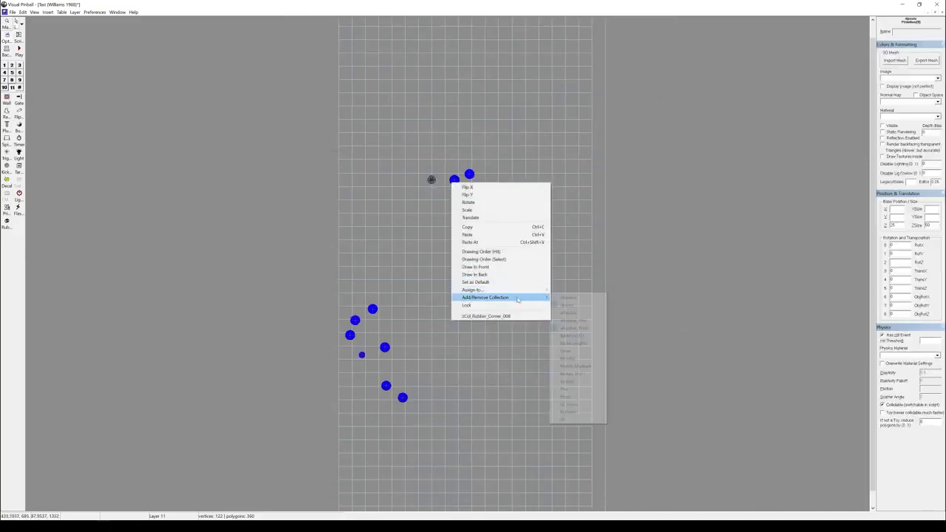
left_click(575, 305)
right_click(456, 182)
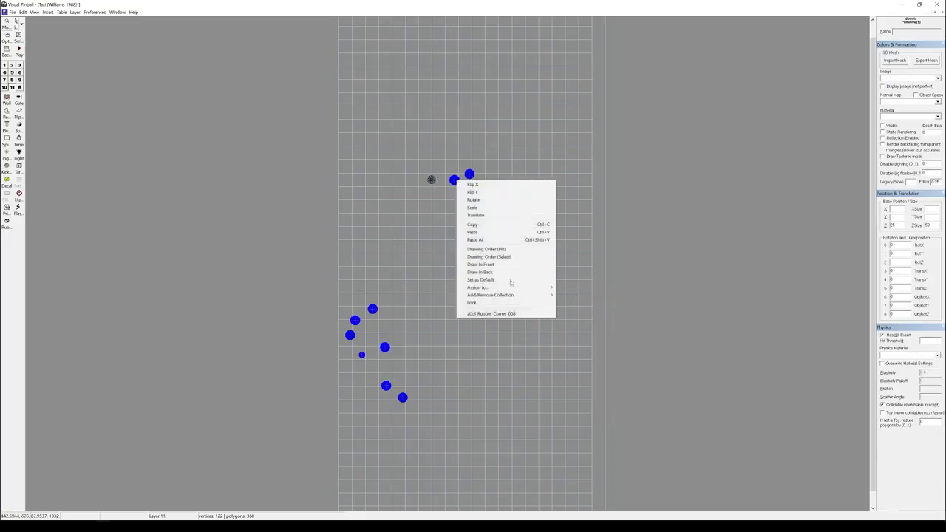
mouse_move(517, 295)
left_click(575, 304)
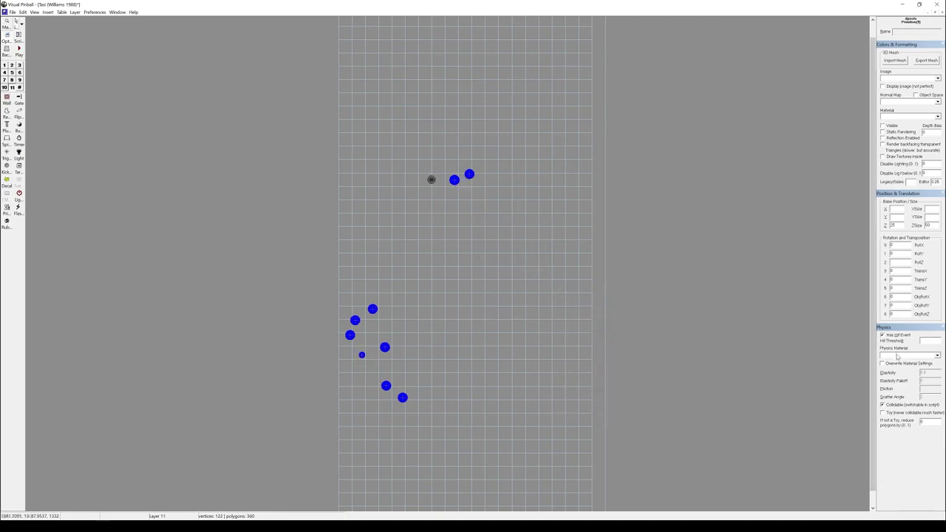
Step: Check the physics material of the corner primitives and of the small peg primitive separately
left_click(362, 357)
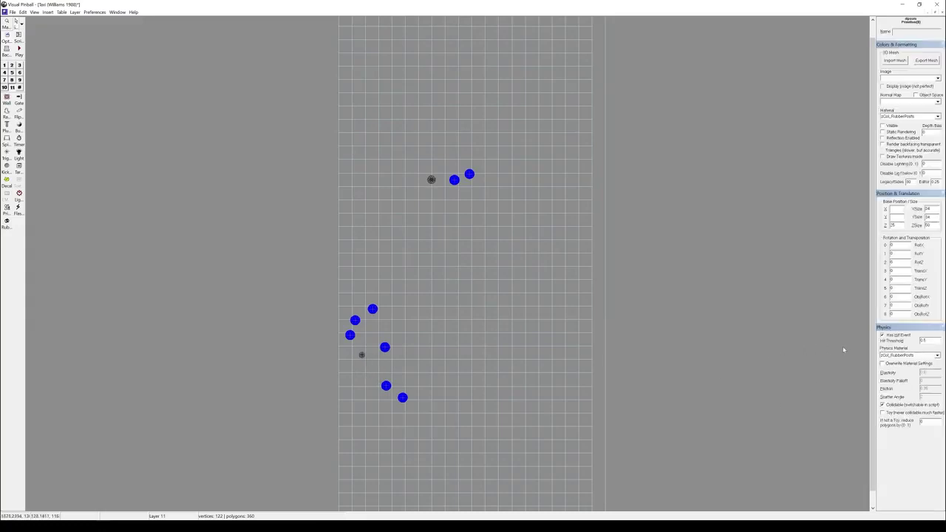
left_click(526, 341)
left_click(361, 355)
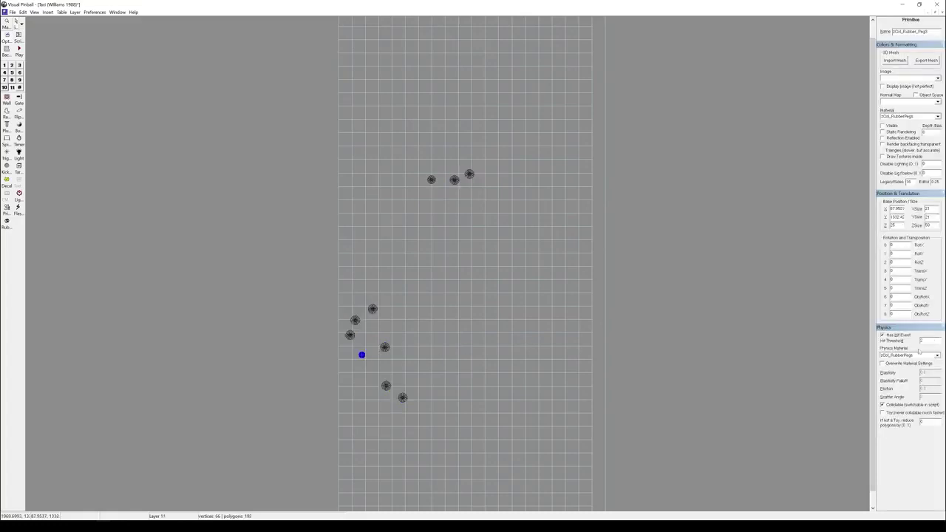
Step: Set the physics material of the primitive over Pin2 to zCol_Sleeves and clear the selection
left_click(431, 181)
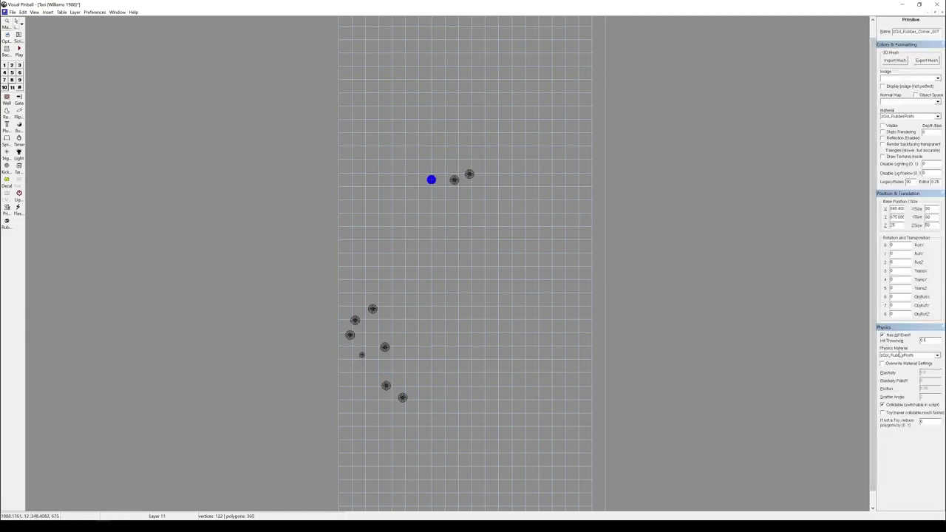
left_click(900, 355)
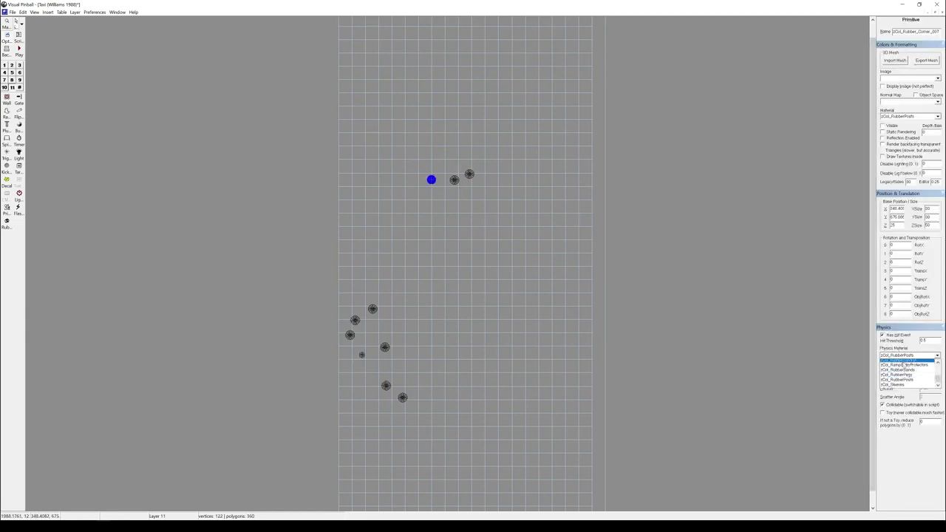
left_click(911, 367)
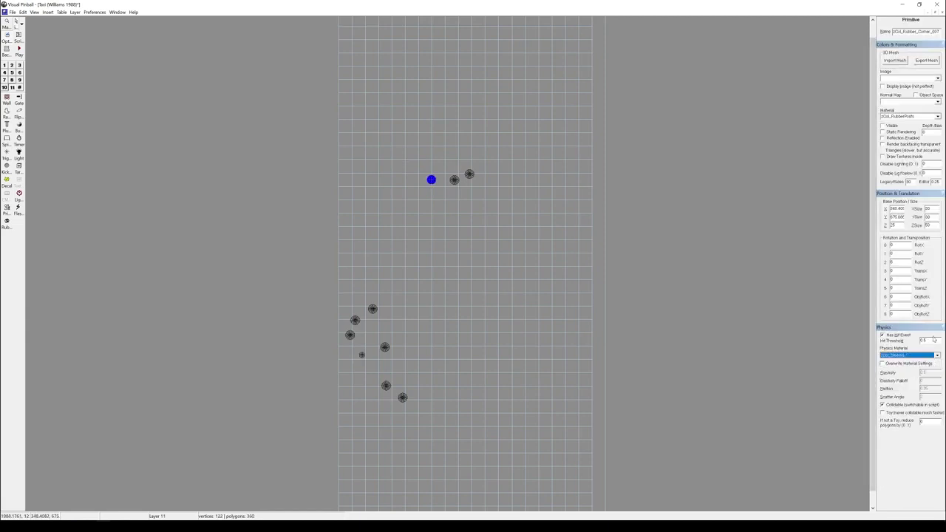
left_click(932, 339)
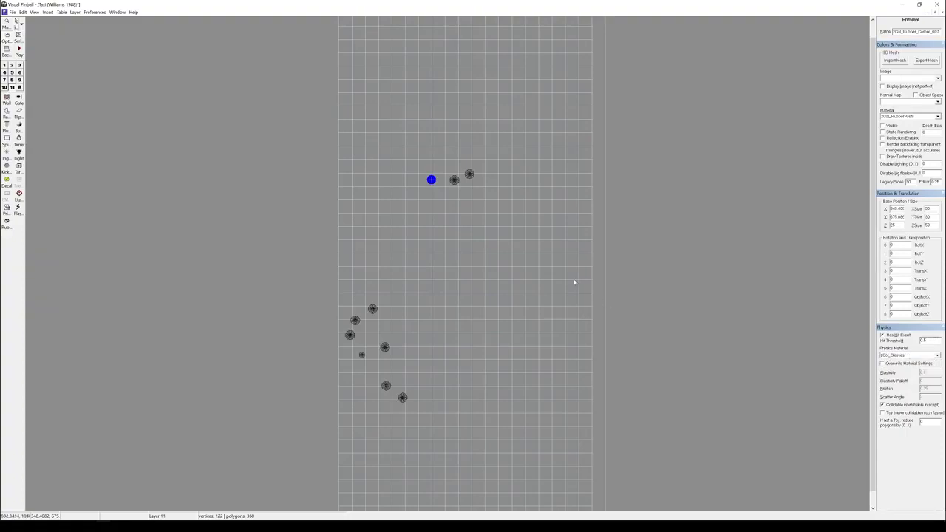
left_click(510, 202)
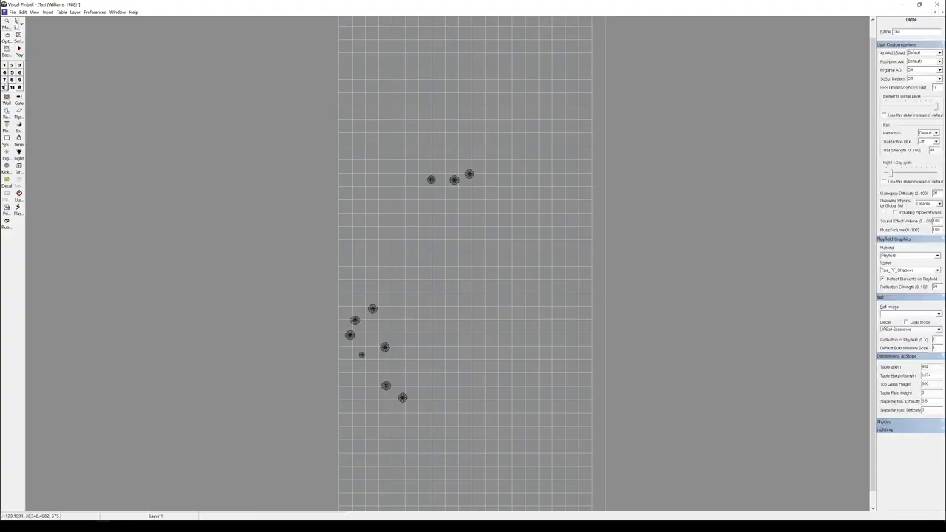
Step: Inspect the wall joining two corner primitives on the table's lower-left side, then clear the selection
left_click(5, 87)
left_click(4, 65)
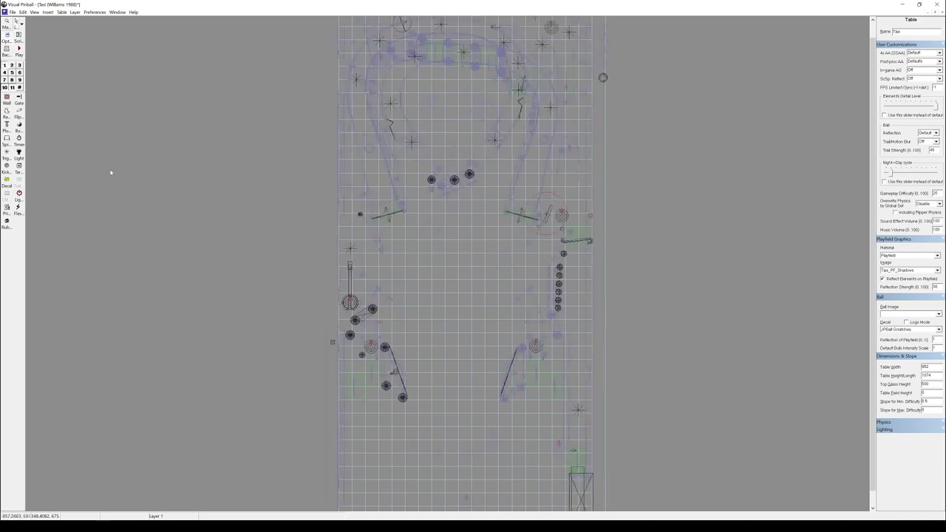
scroll(448, 332, "up", 2)
left_click(497, 291)
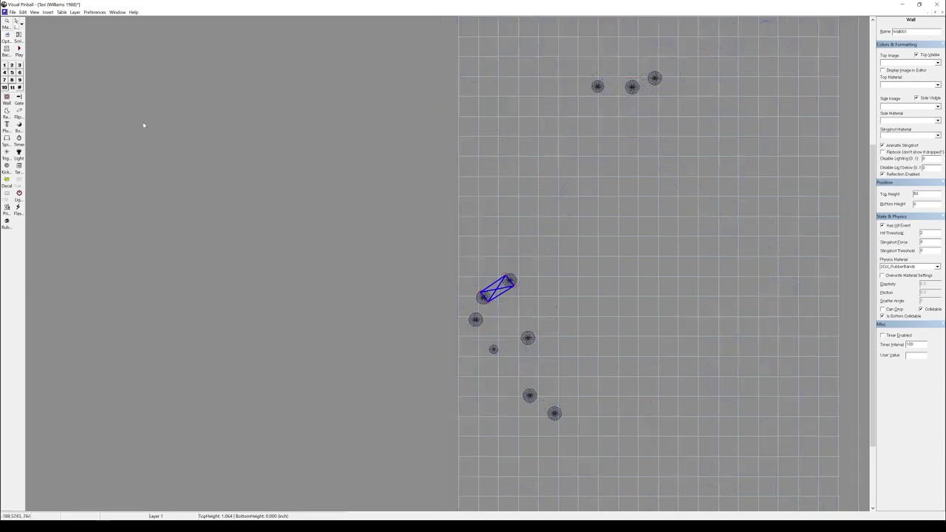
left_click(430, 285)
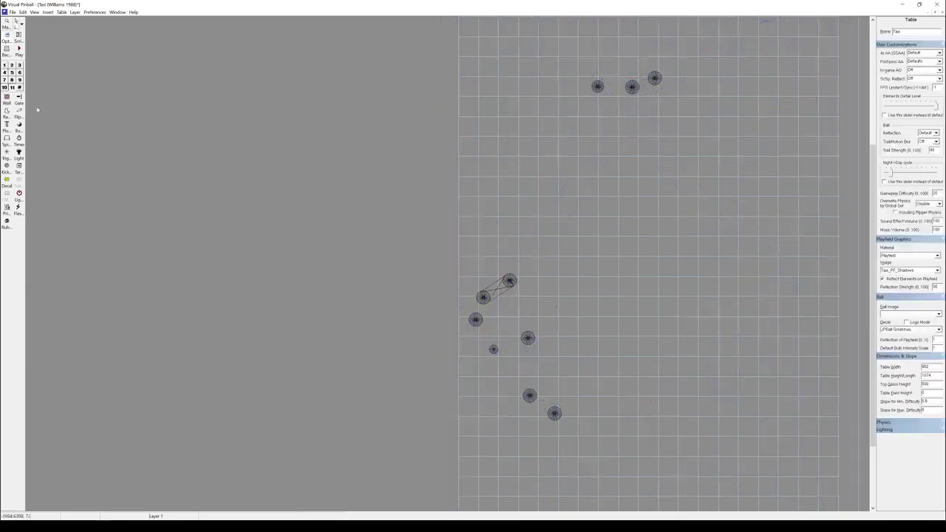
Step: Toggle the visibility of layer 10 repeatedly to compare its parts with the collision objects across the whole table
left_click(4, 87)
left_click(4, 87)
left_click(4, 87)
left_click(4, 87)
left_click(4, 87)
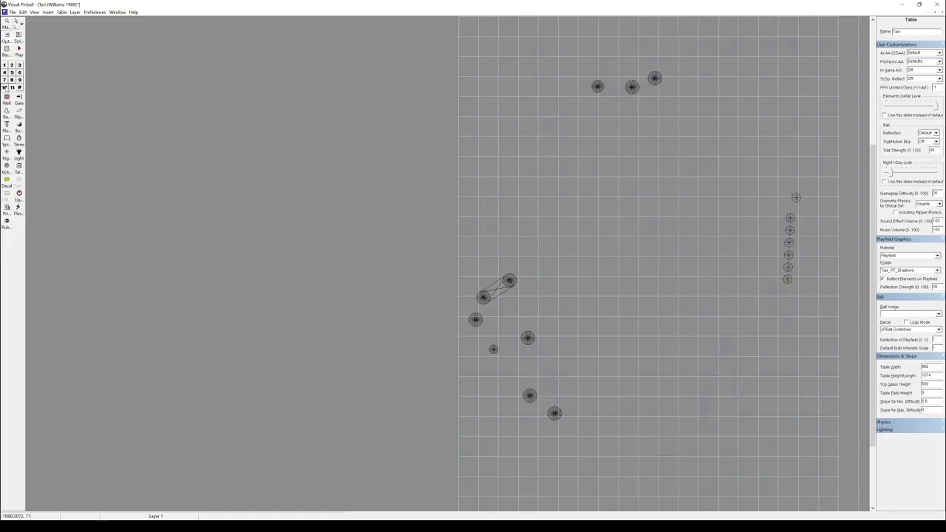
left_click(4, 87)
left_click(4, 87)
left_click(5, 87)
left_click(5, 87)
left_click(4, 88)
scroll(485, 136, "up", 1)
scroll(541, 181, "up", 4)
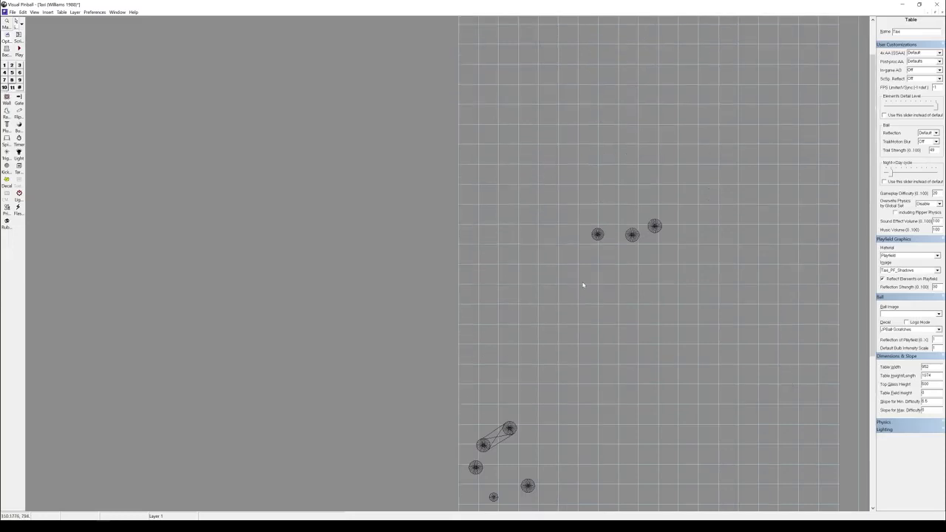
scroll(583, 289, "down", 2)
scroll(597, 291, "down", 1)
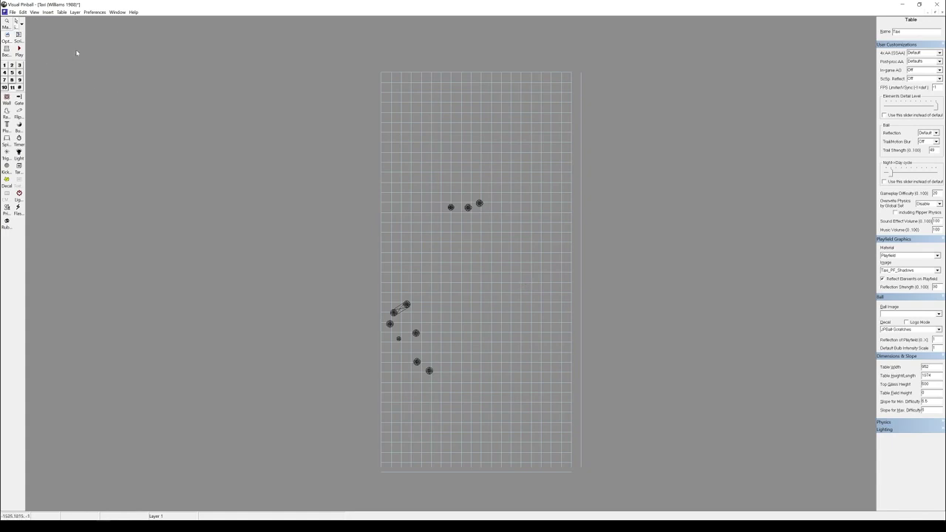
Step: Add a timer outside the table's left edge, rename it and clear the selection
left_click(118, 13)
left_click(148, 37)
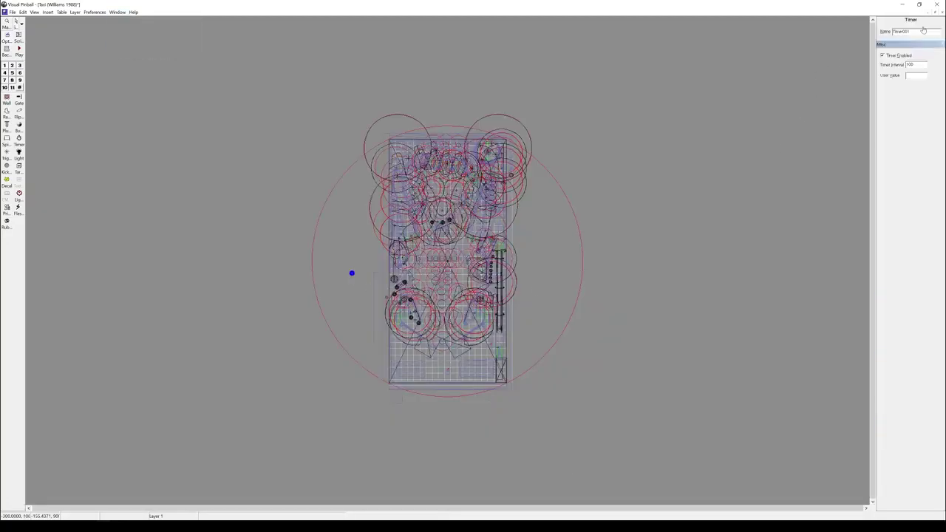
type("rdoraee")
left_click(682, 245)
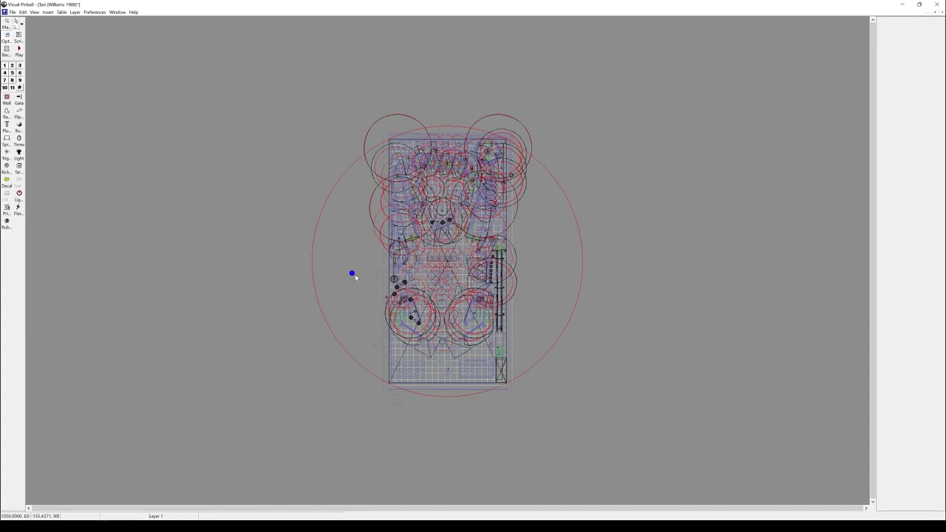
left_click(405, 287)
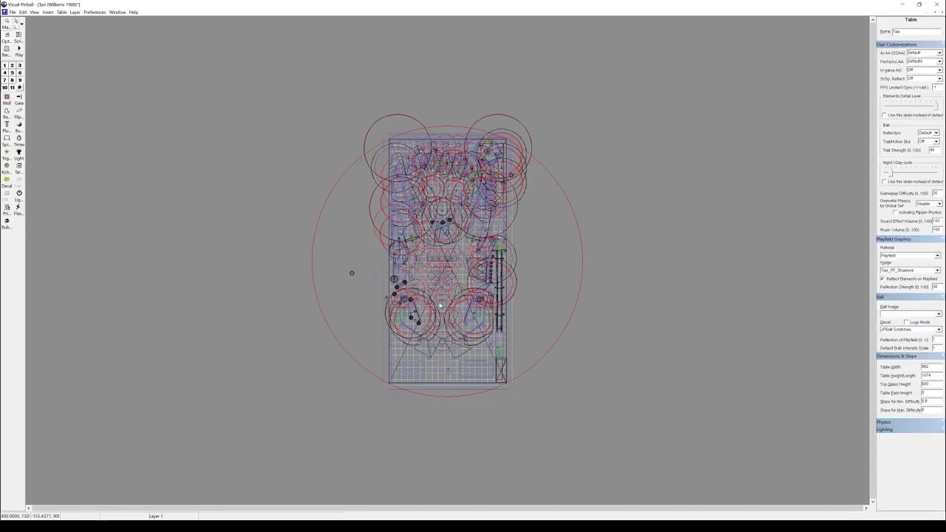
Step: Open the Taxi table's script and copy the entire dampener code from Rubber-Functions.txt in Notepad
left_click(19, 35)
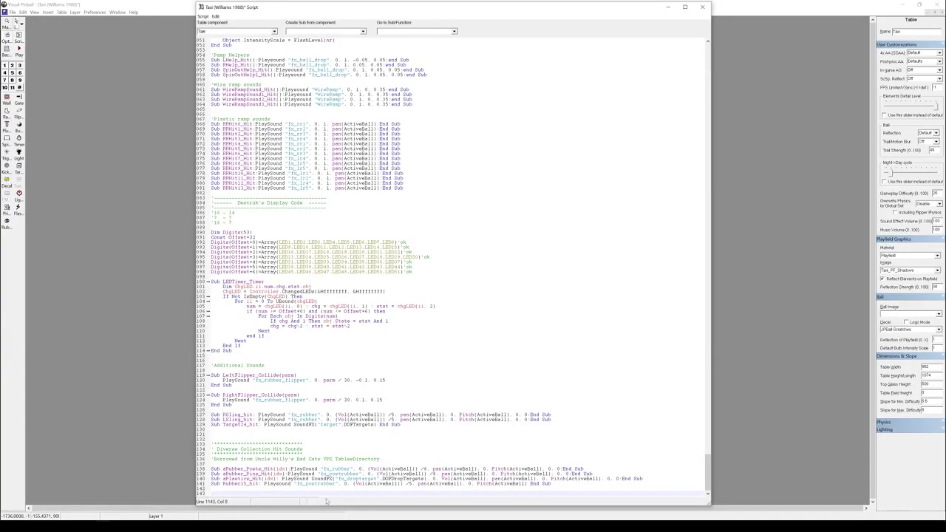
left_click(329, 528)
left_click(328, 492)
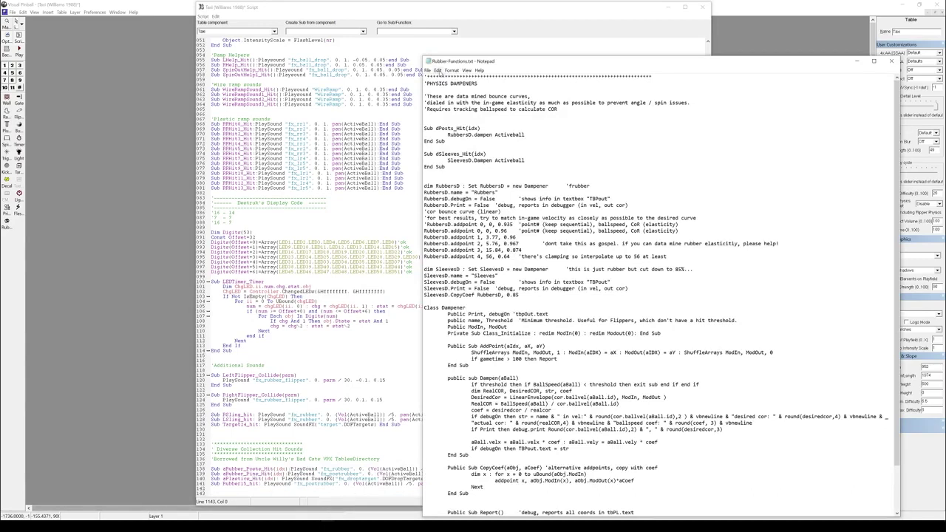
left_click(437, 71)
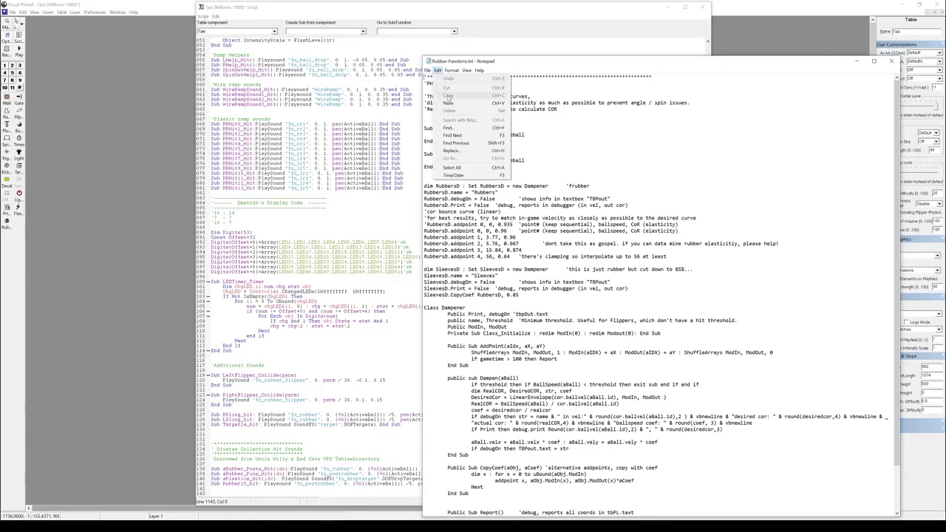
left_click(452, 167)
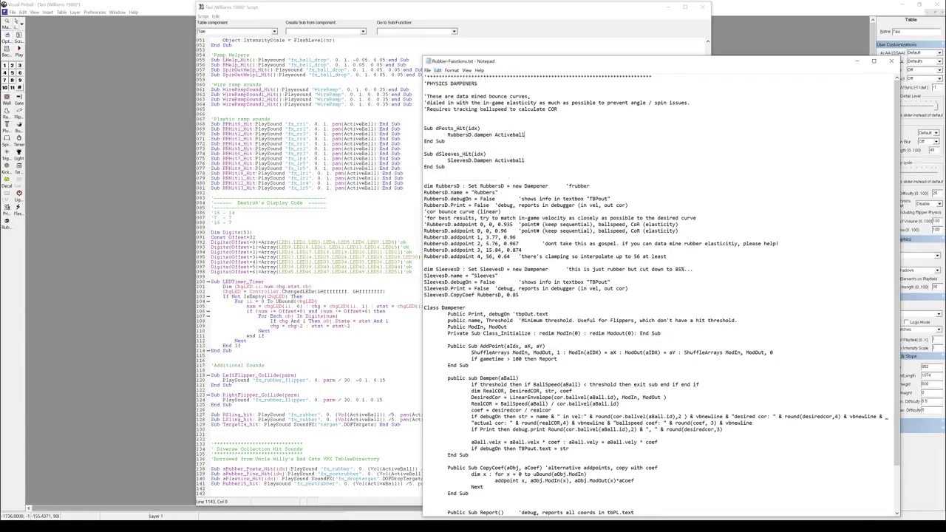
left_click(437, 70)
left_click(447, 95)
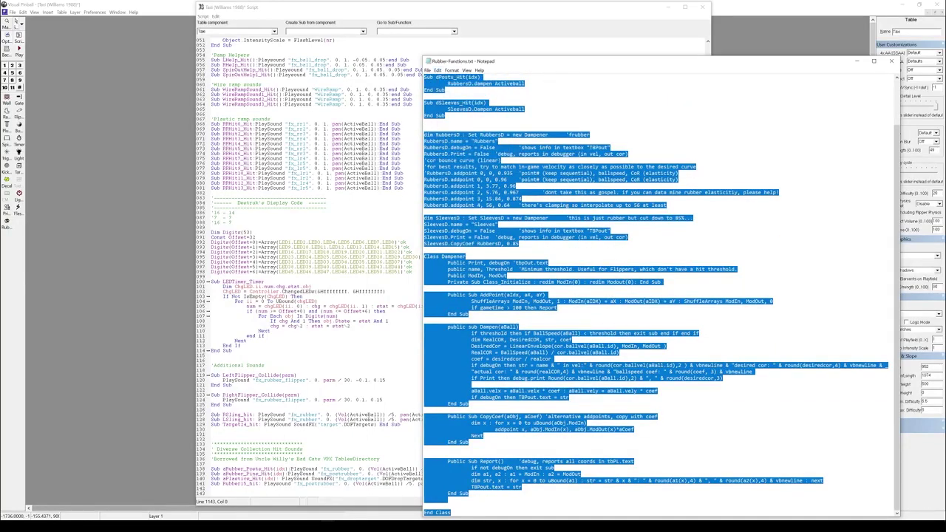
Step: Paste the physics dampener code at the end of the table script, add two new lines, and close Rubber-Functions.txt
key("alt+Tab")
key("ctrl+v")
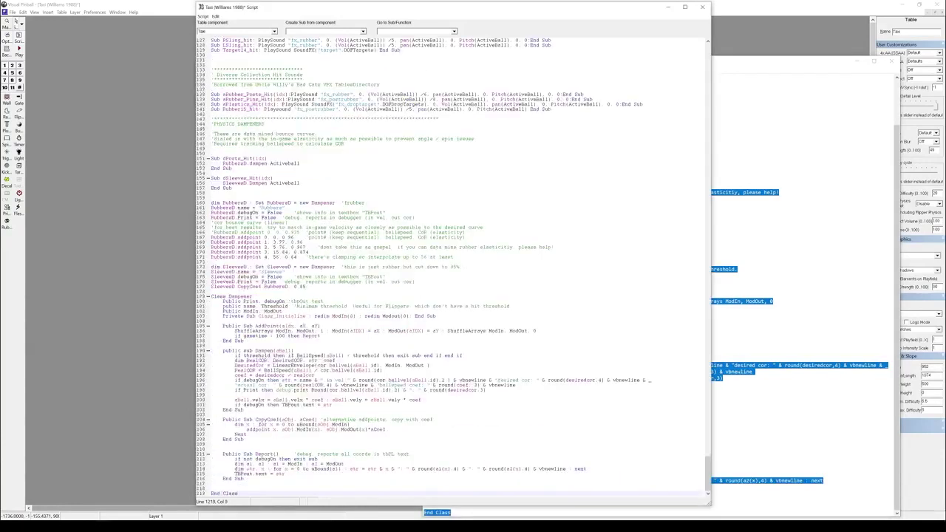
key("Return")
key("Return")
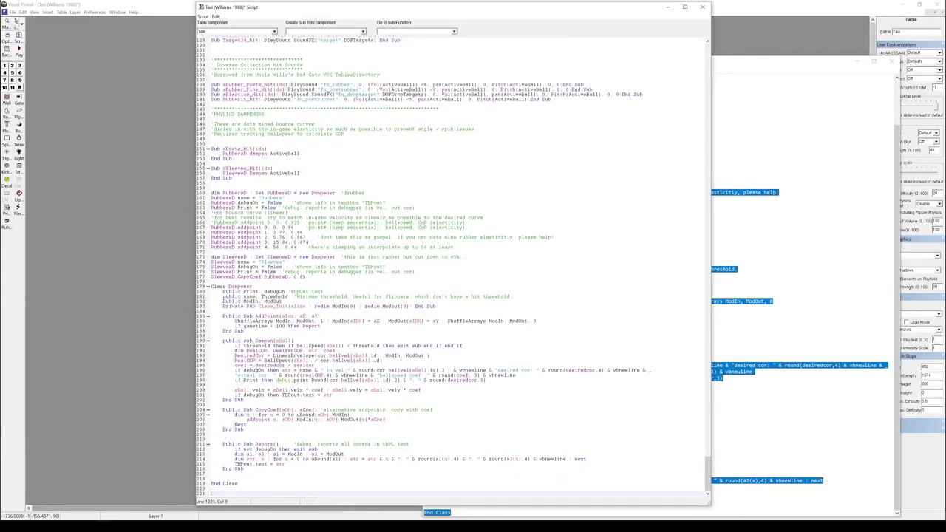
left_click(540, 61)
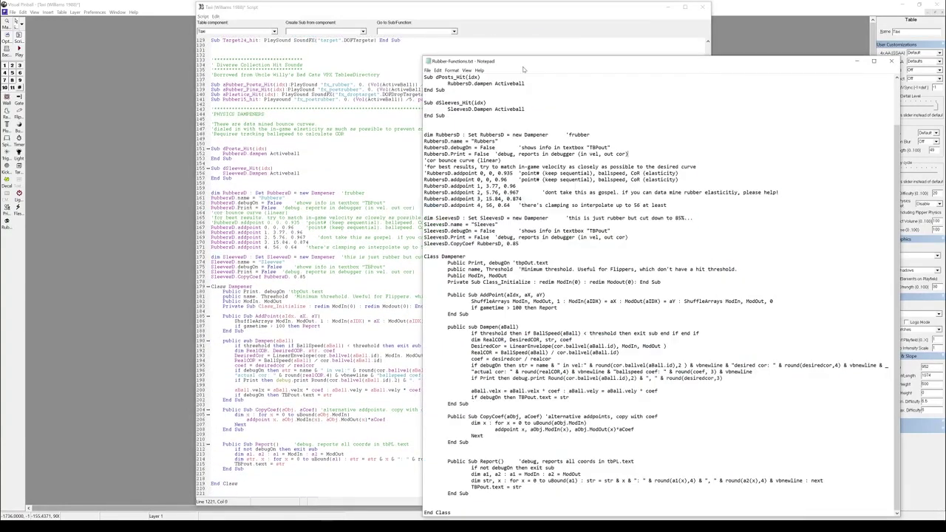
left_click(892, 62)
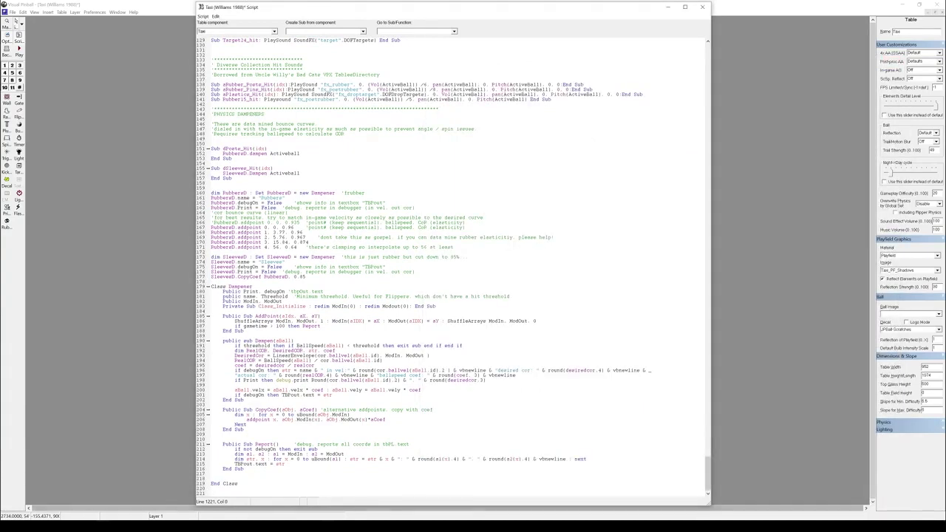
Step: Copy all the code from CorTracker.txt in Notepad and paste it below the dampener code at the script's end
mouse_move(327, 526)
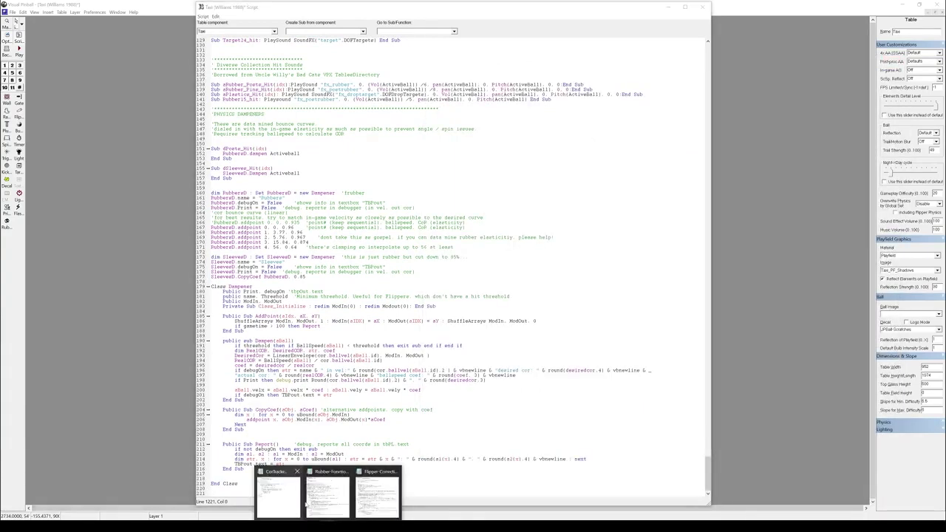
left_click(278, 494)
key("ctrl+a")
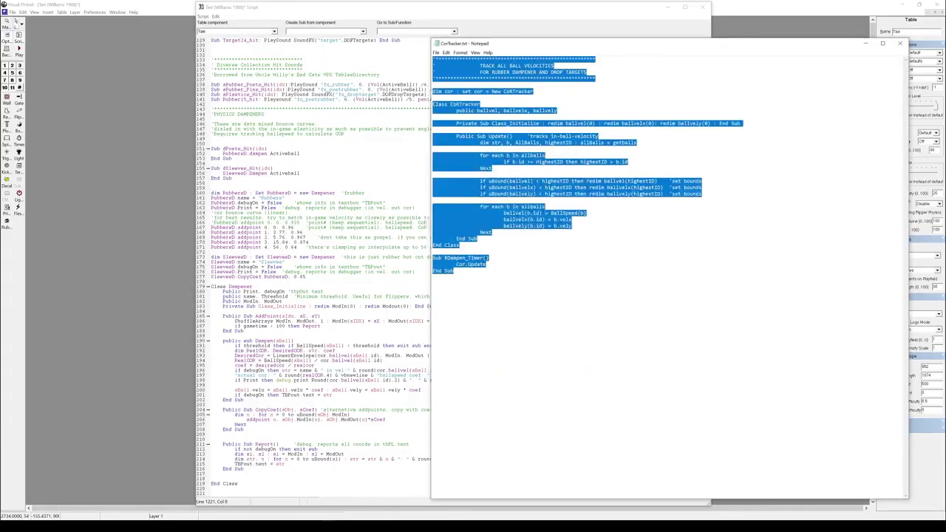
key("ctrl+c")
key("alt+Tab")
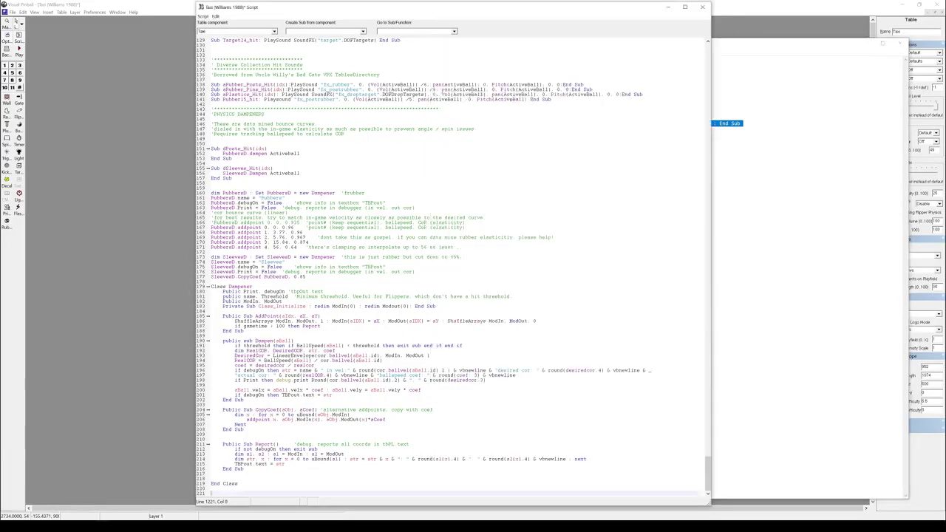
key("ctrl+v")
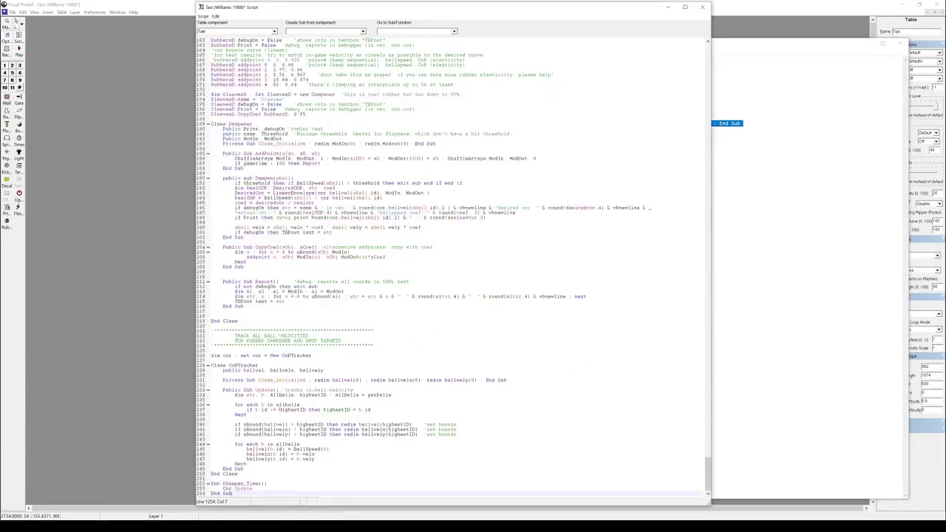
scroll(449, 266, "up", 11)
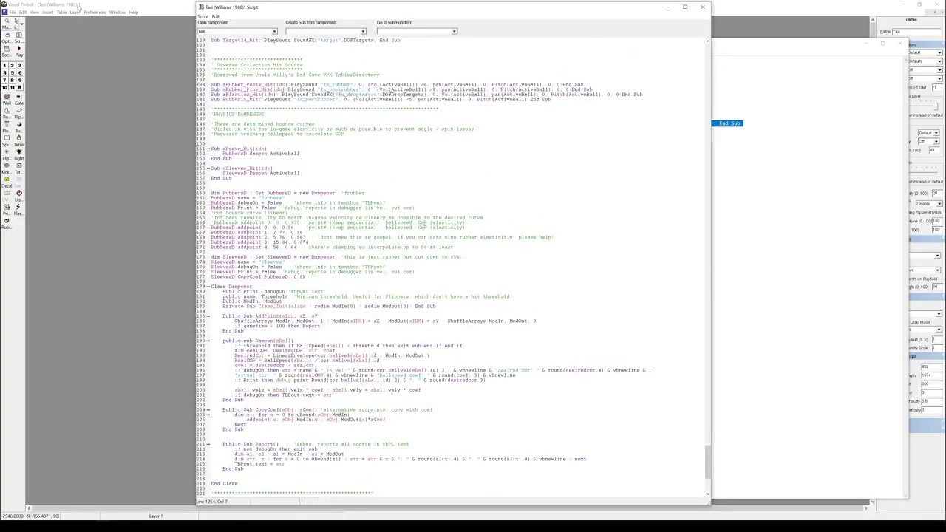
Step: Return to the Taxi table and set its gravity constant to 0.97 and playfield friction to 0.2
left_click(66, 38)
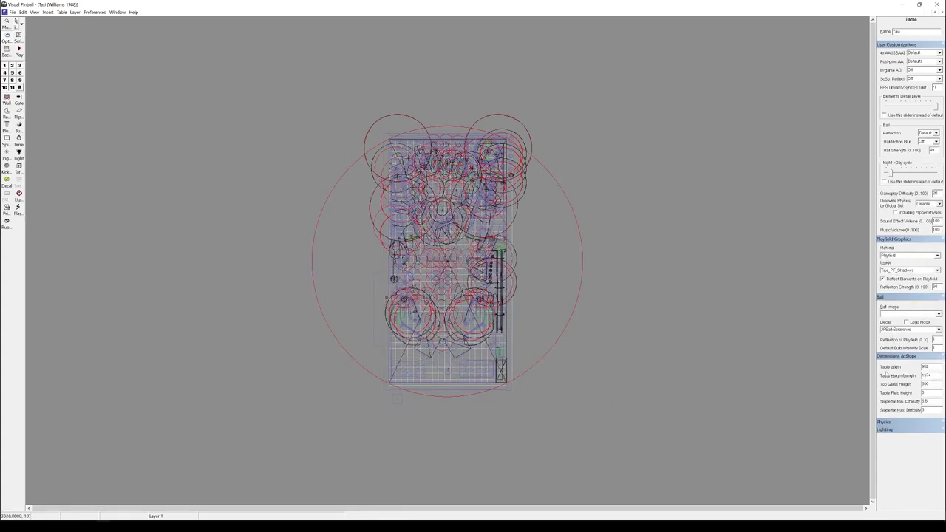
left_click(887, 422)
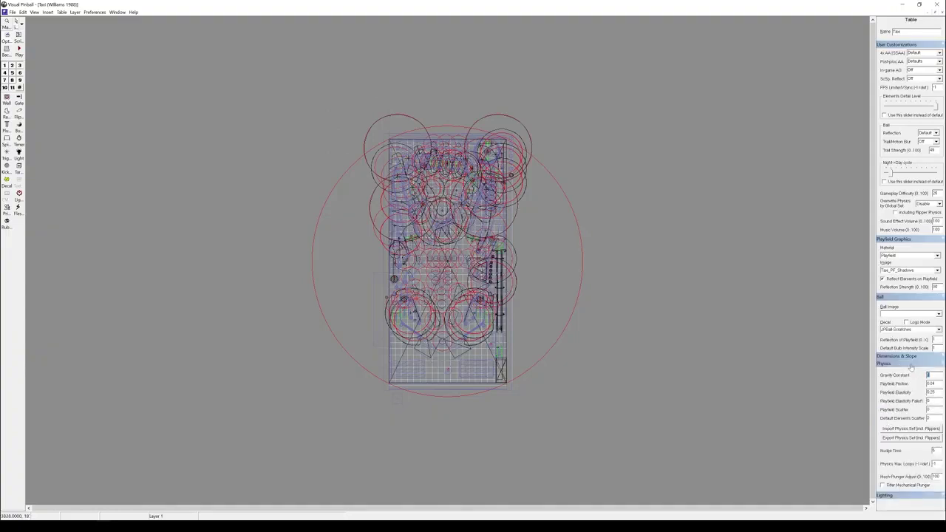
type("0.97")
key("Tab")
type(".2")
Step: Switch to the Sorcerer (Williams 1985) table and inspect the rubber wall and corner post objects above the lower-left slingshot, then clear the selection
left_click(117, 12)
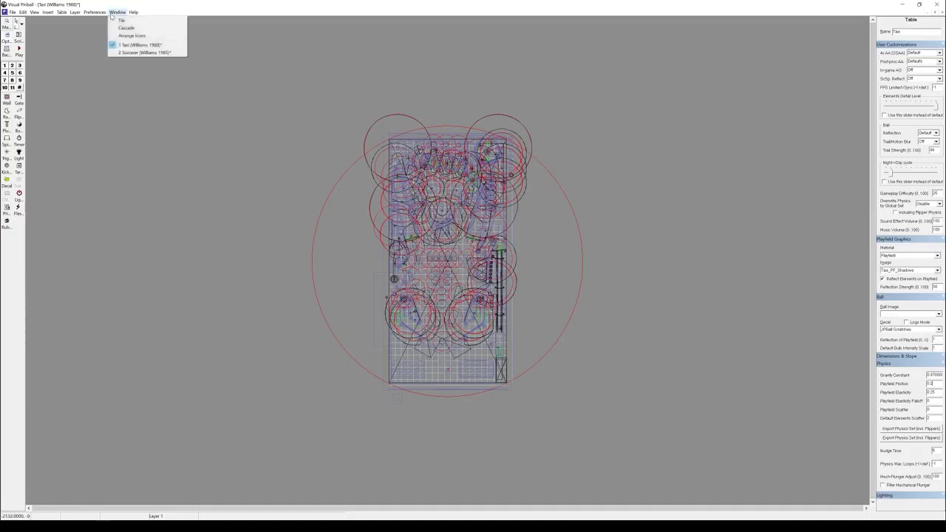
left_click(138, 52)
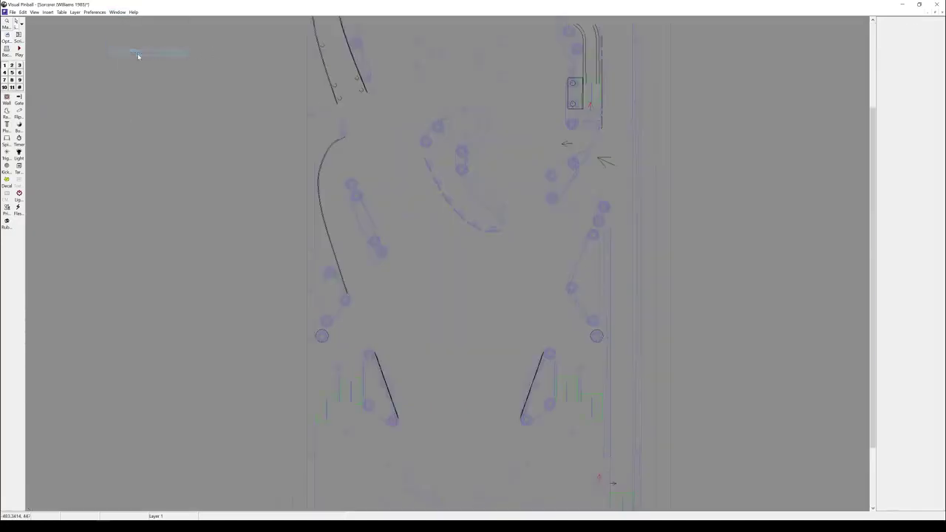
left_click(497, 273)
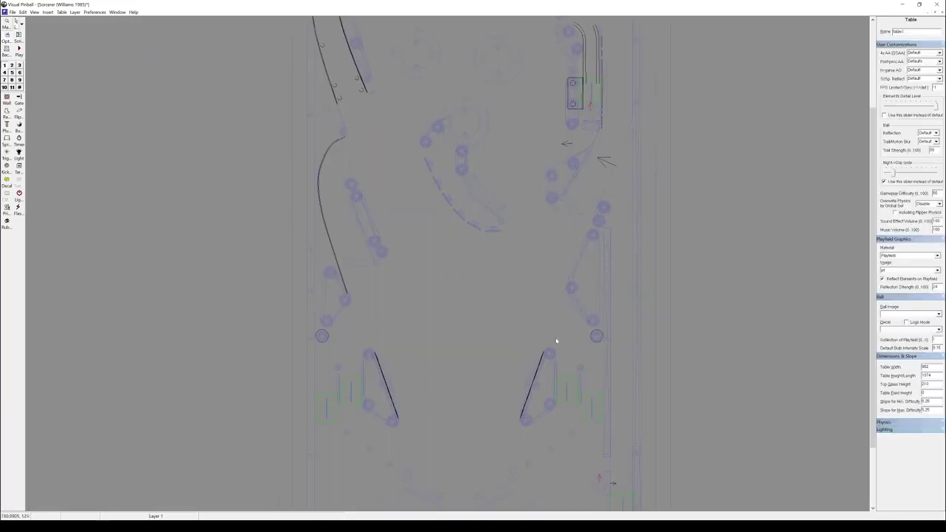
scroll(340, 316, "up", 4)
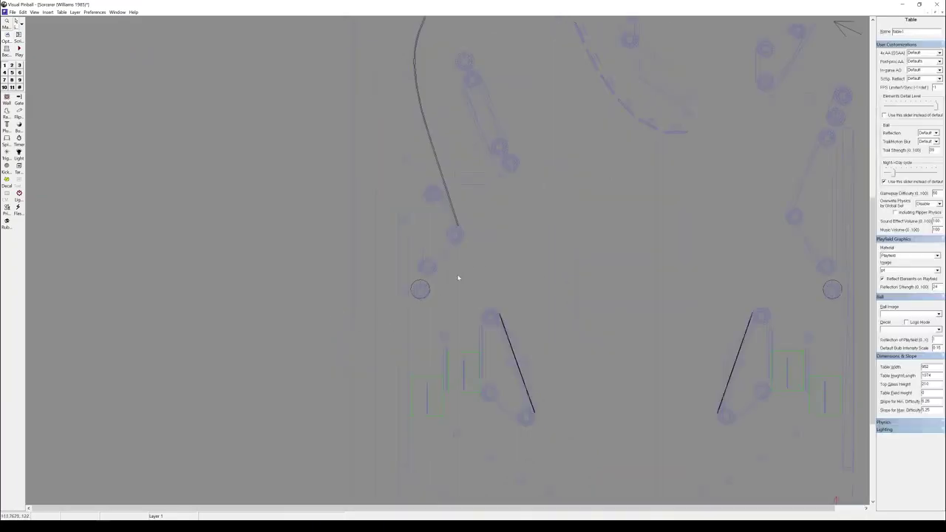
left_click(441, 229)
left_click(440, 234)
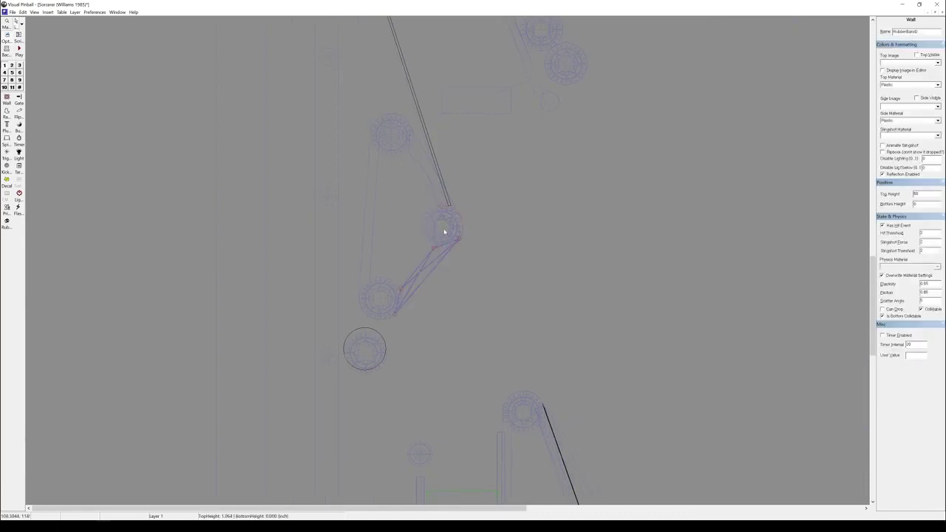
left_click(445, 232)
left_click(425, 278)
left_click(445, 227)
left_click(449, 235)
left_click(823, 286)
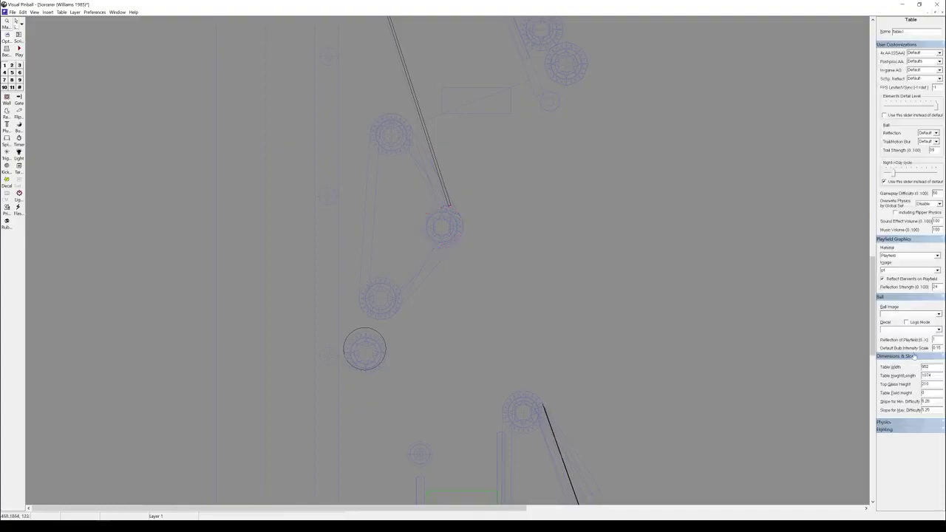
Step: Examine the Sorcerer table's physics settings and look over its rubber collision objects from the slingshots to mid-playfield
left_click(895, 422)
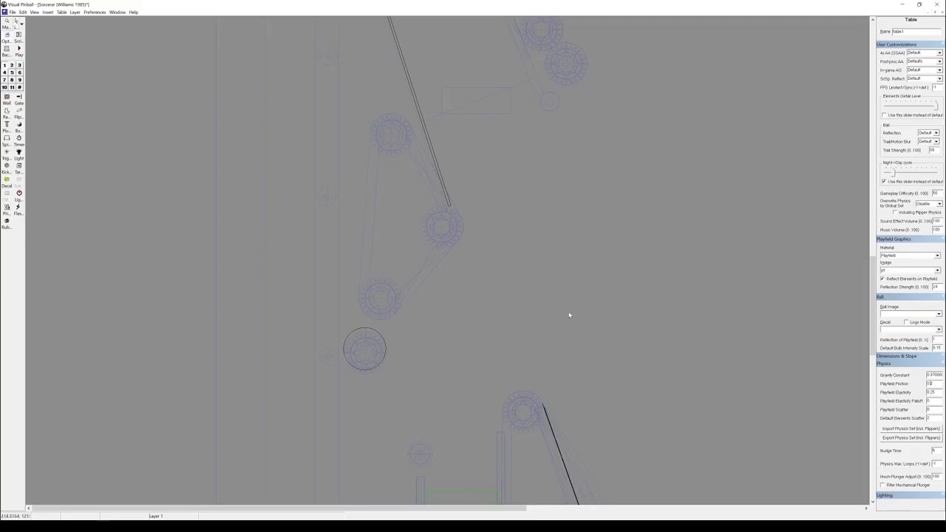
scroll(575, 298, "down", 2)
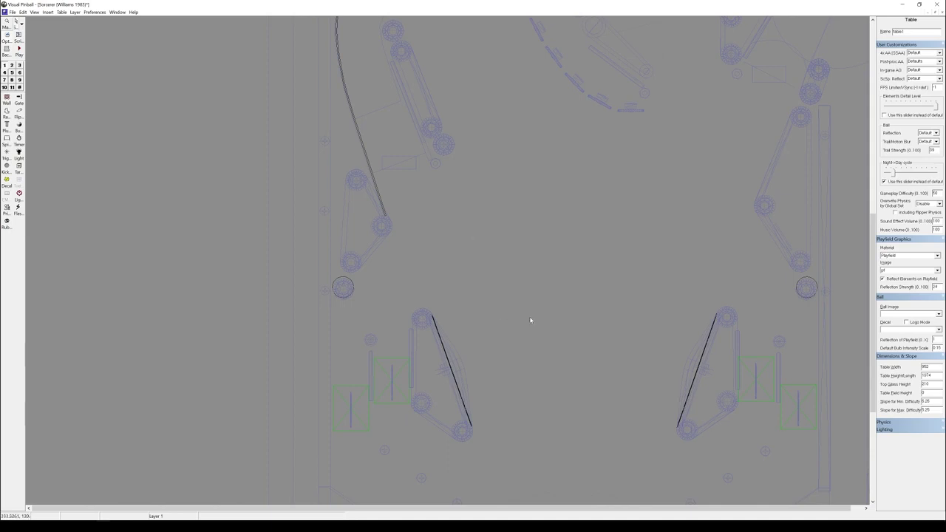
scroll(543, 300, "up", 2)
scroll(545, 299, "up", 4)
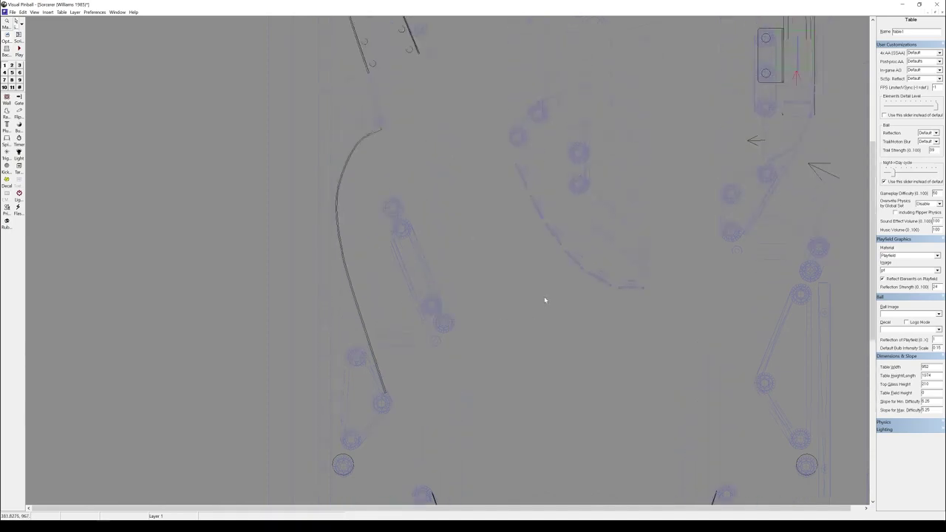
scroll(544, 300, "down", 2)
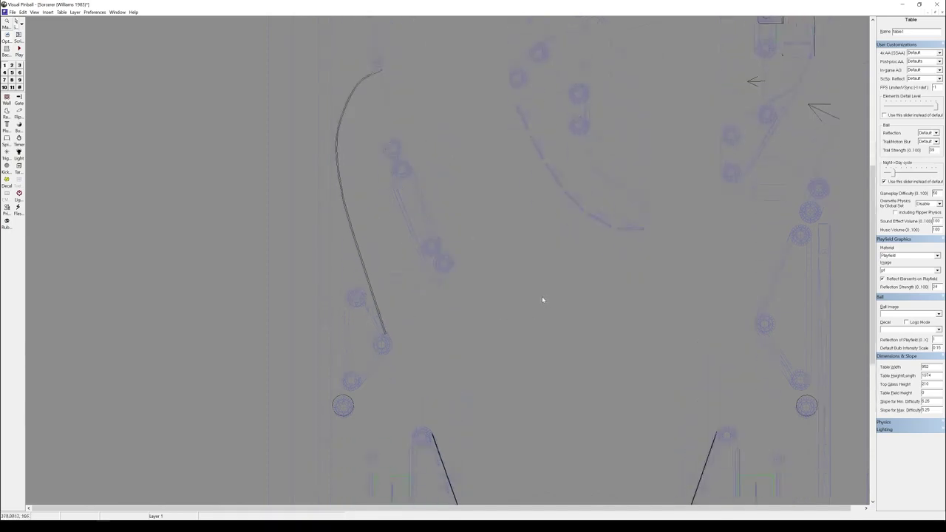